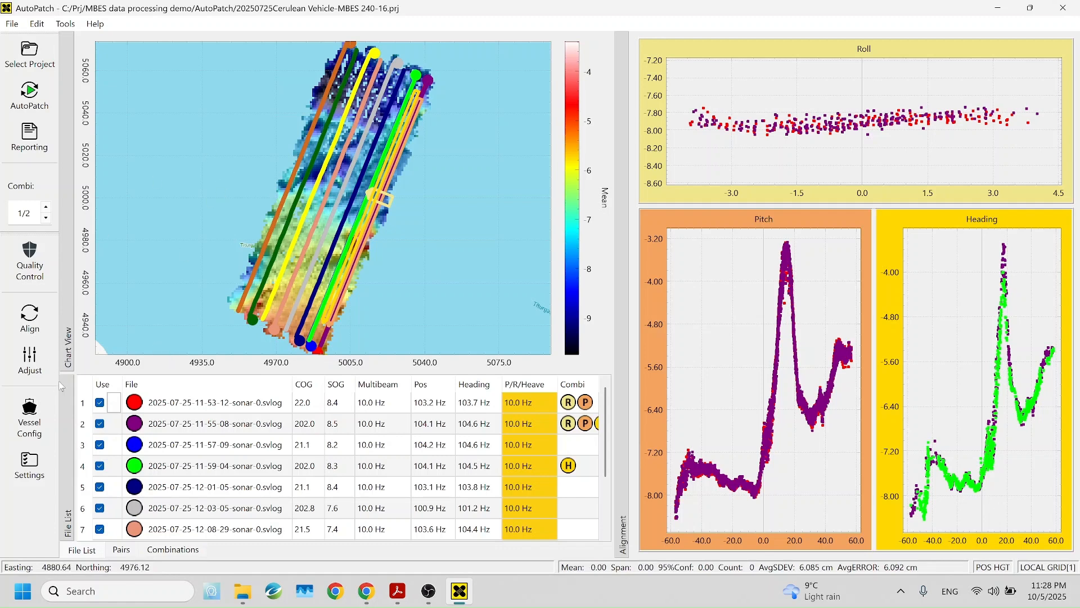
# Show the Vessel Configuration for the MBES 240-16, with roll 0.966, pitch 3.420 and heading -1.050 offsets
pyautogui.click(30, 413)
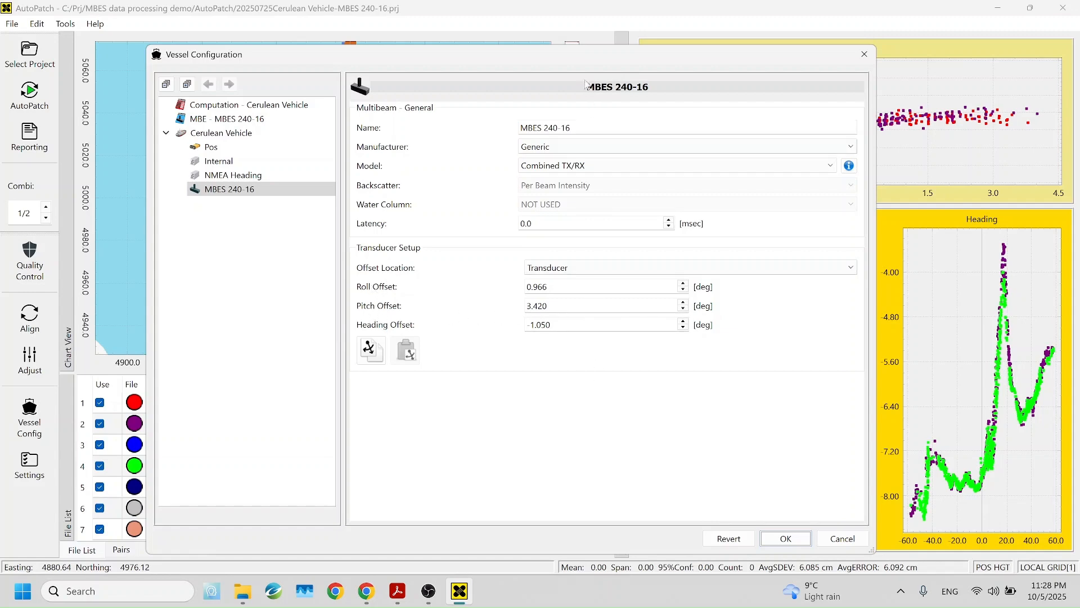
# Nudge the Vessel Configuration window upward and bring up the Windows Start menu
pyautogui.moveTo(586, 58); pyautogui.dragTo(587, 45)
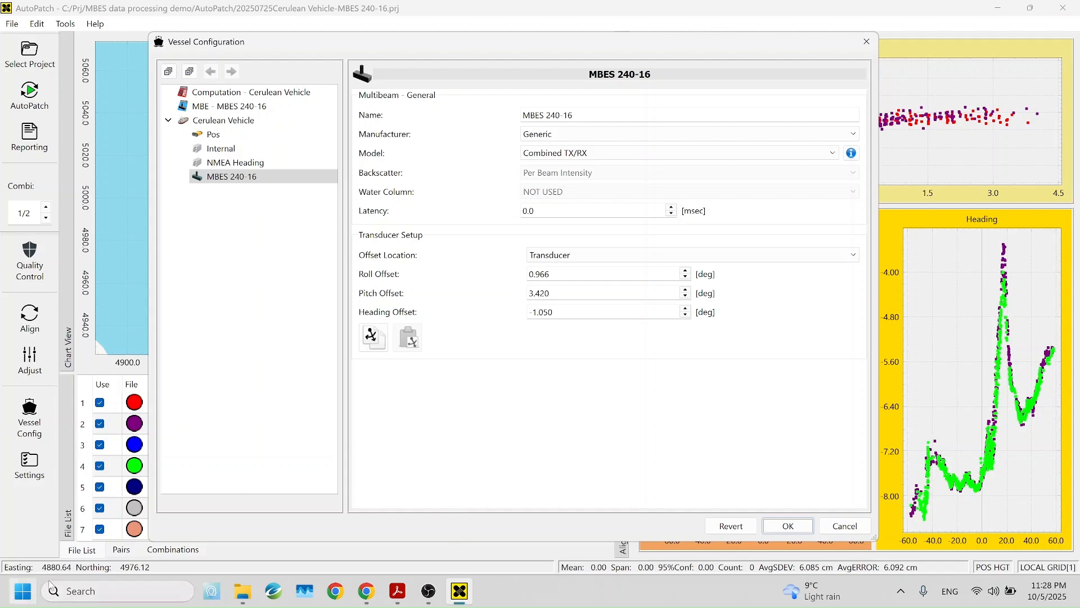
pyautogui.click(23, 591)
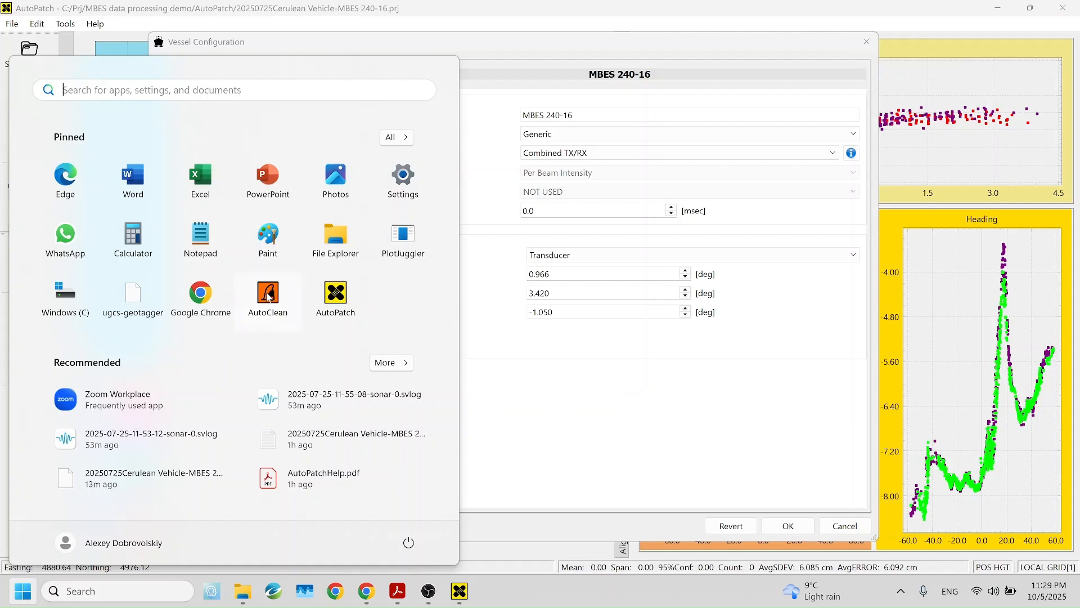
# Launch AutoClean from the Start menu and begin a new project from Load Project
pyautogui.click(268, 295)
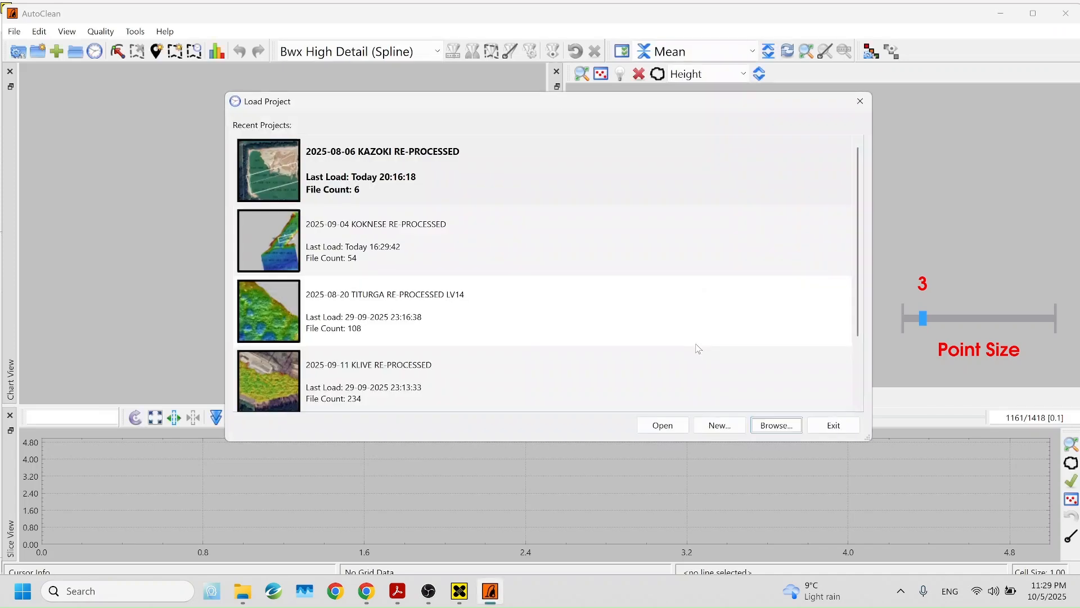
pyautogui.click(718, 426)
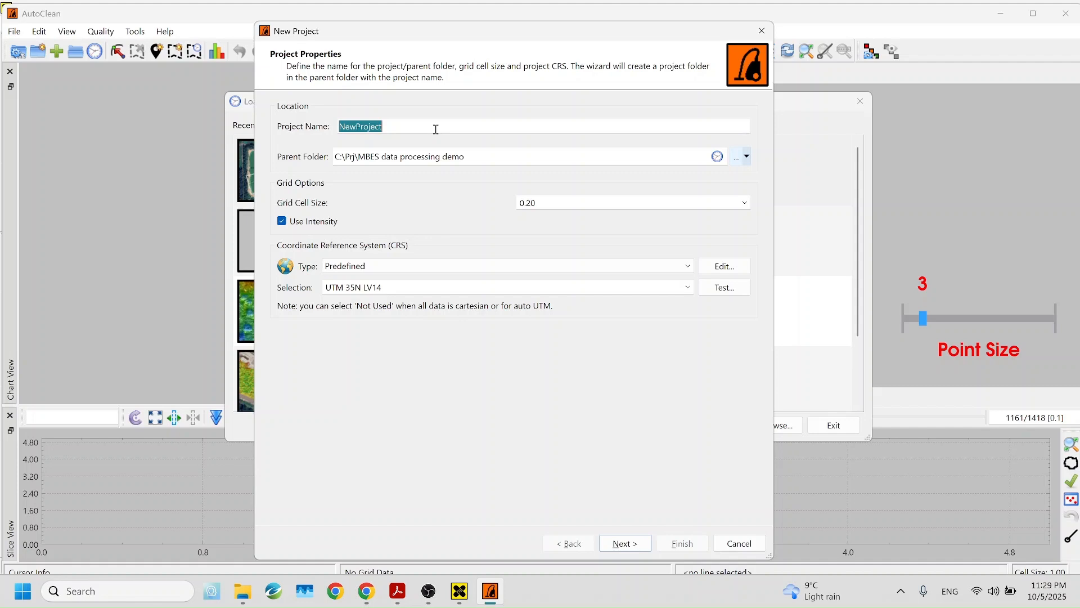
# Set up project 'MBES demo' with 0.20 grid cell size and UTM 35N LV14 coordinates
pyautogui.write('MBES demo')
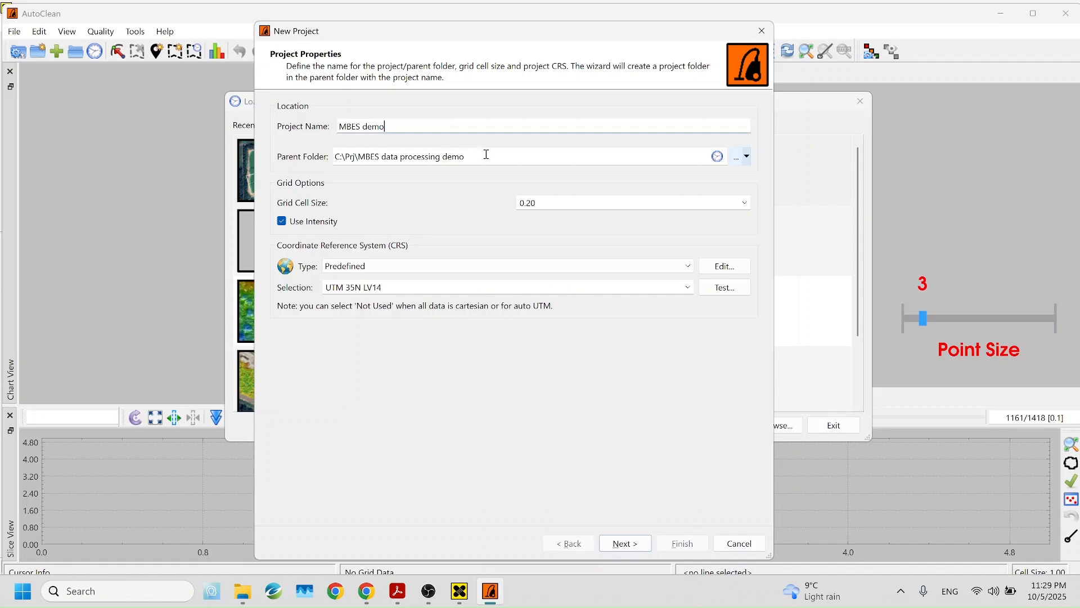
pyautogui.click(745, 203)
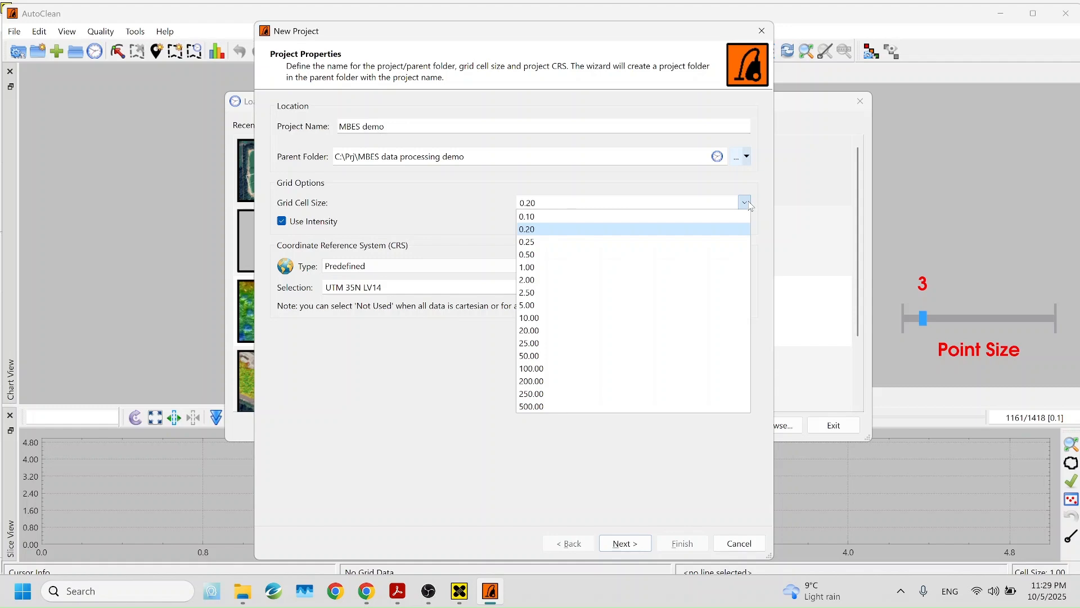
pyautogui.click(540, 230)
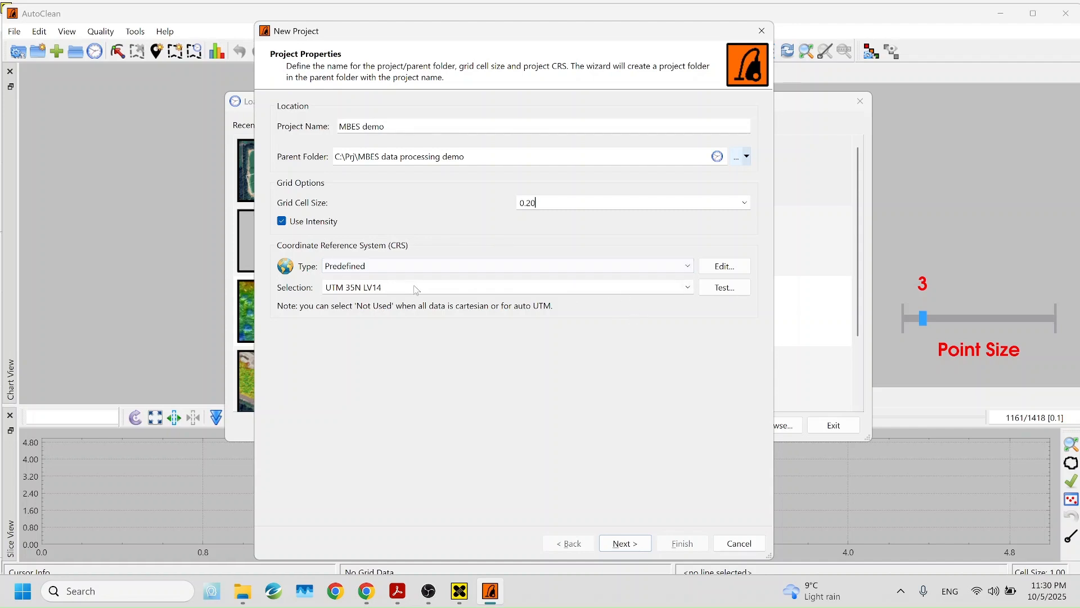
pyautogui.click(688, 288)
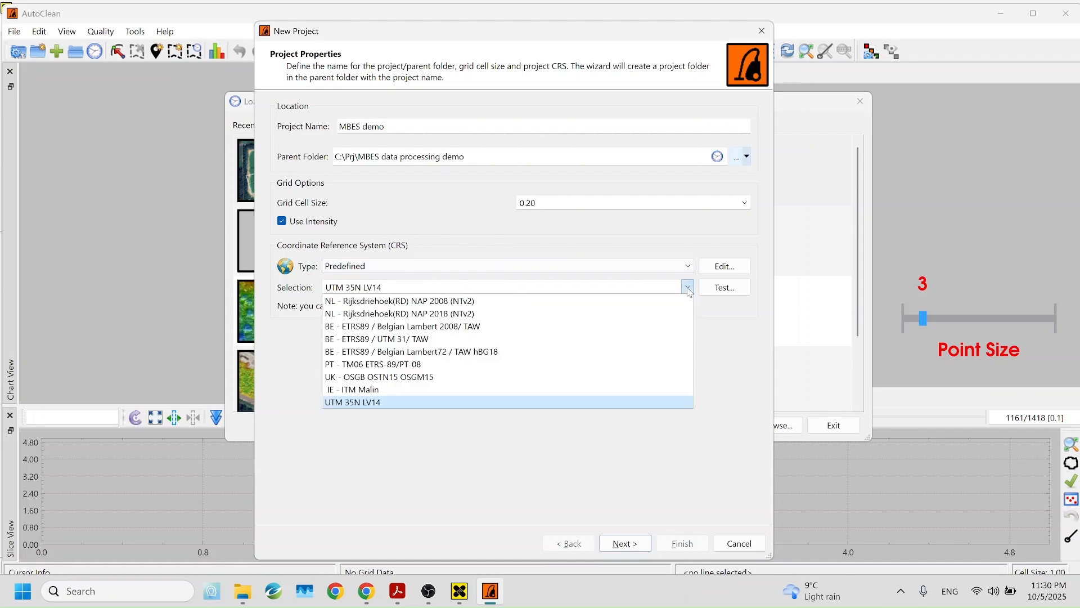
pyautogui.click(688, 288)
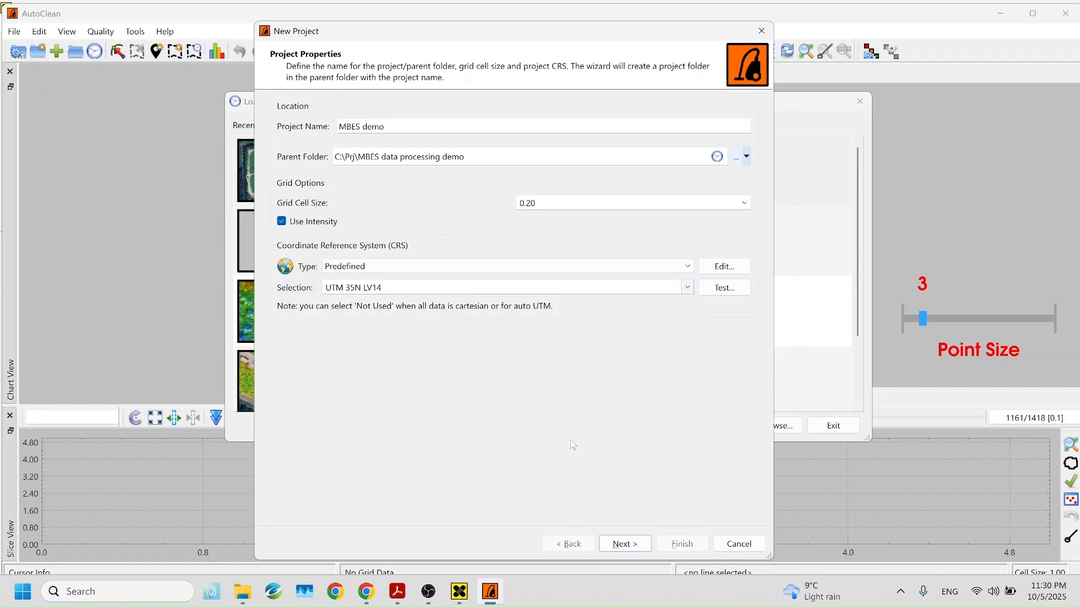
pyautogui.click(625, 543)
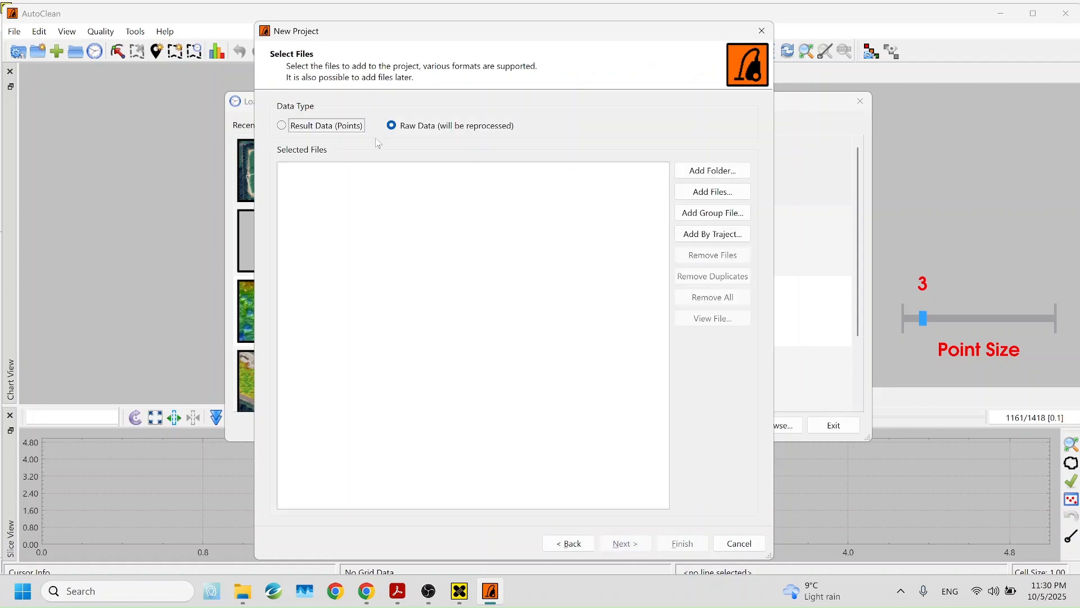
# Add all ten .svlog sonar files from the Survey Data folder to the project
pyautogui.click(700, 198)
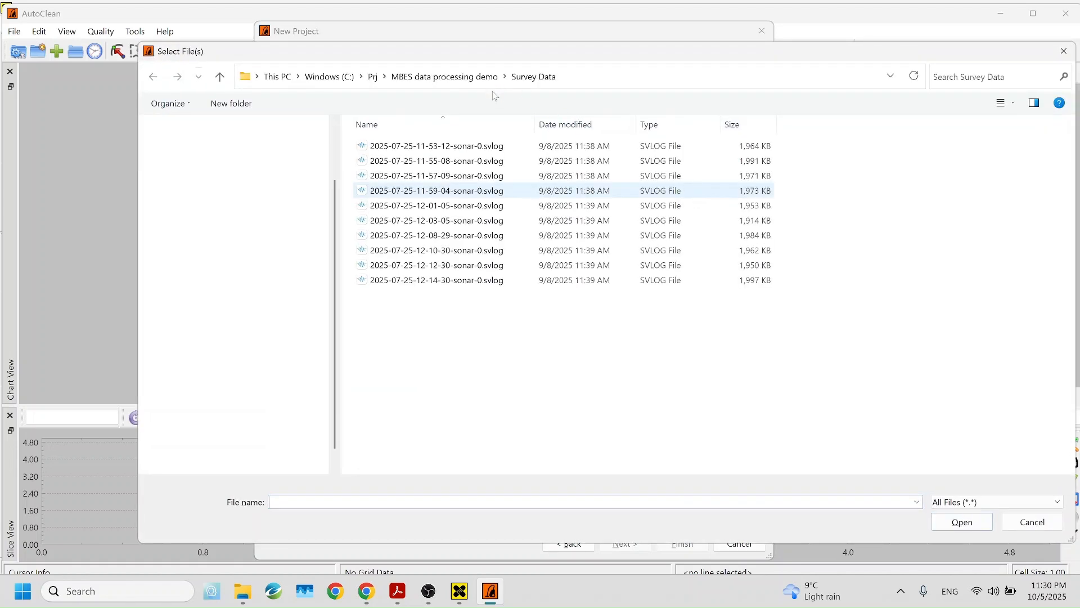
pyautogui.click(474, 84)
pyautogui.doubleClick(445, 160)
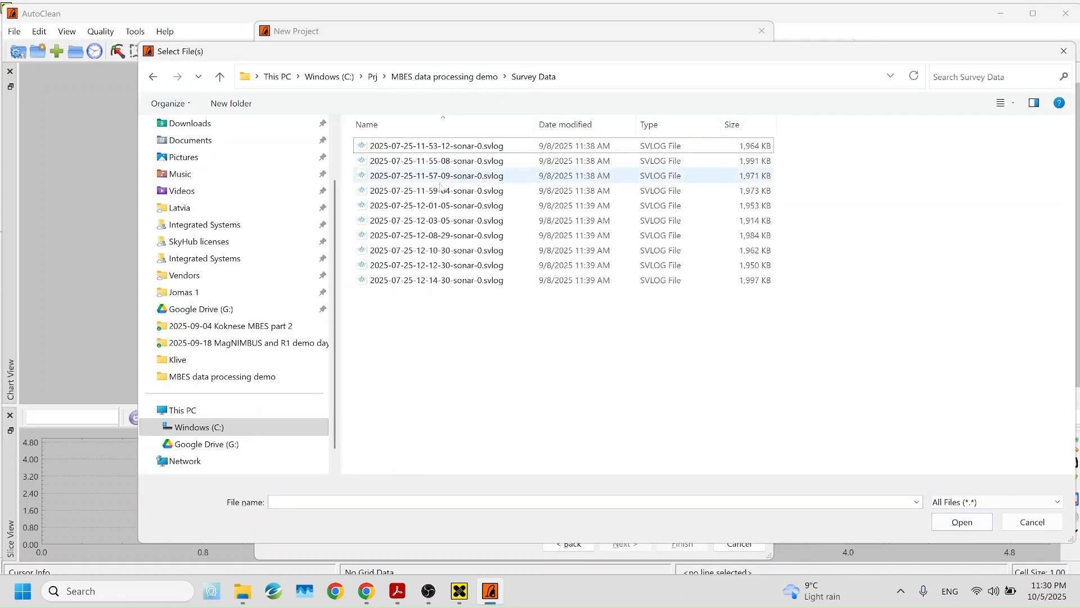
pyautogui.moveTo(487, 335); pyautogui.dragTo(427, 146)
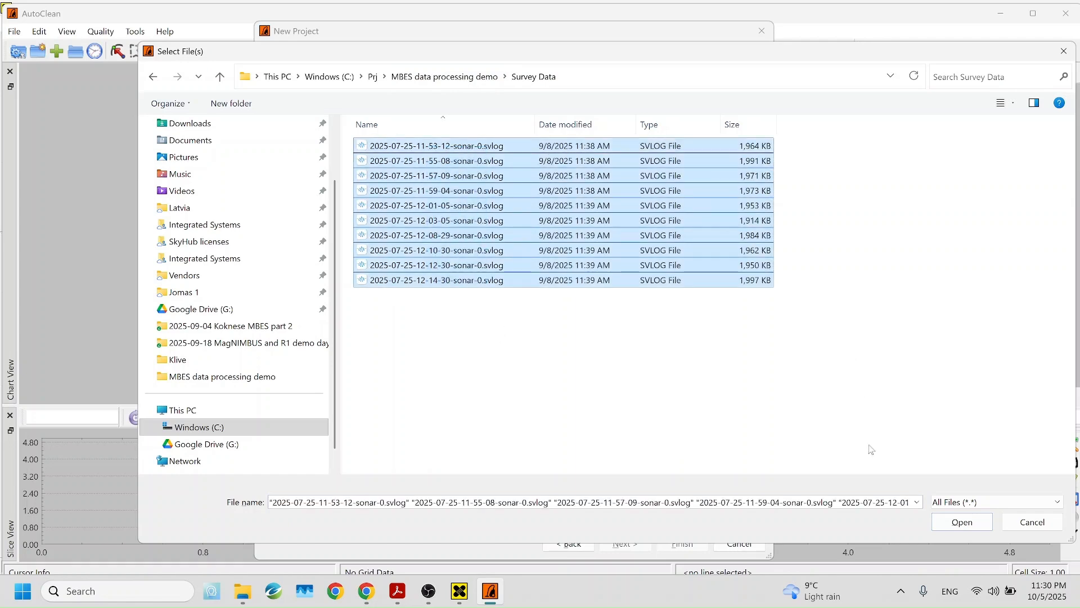
pyautogui.click(960, 523)
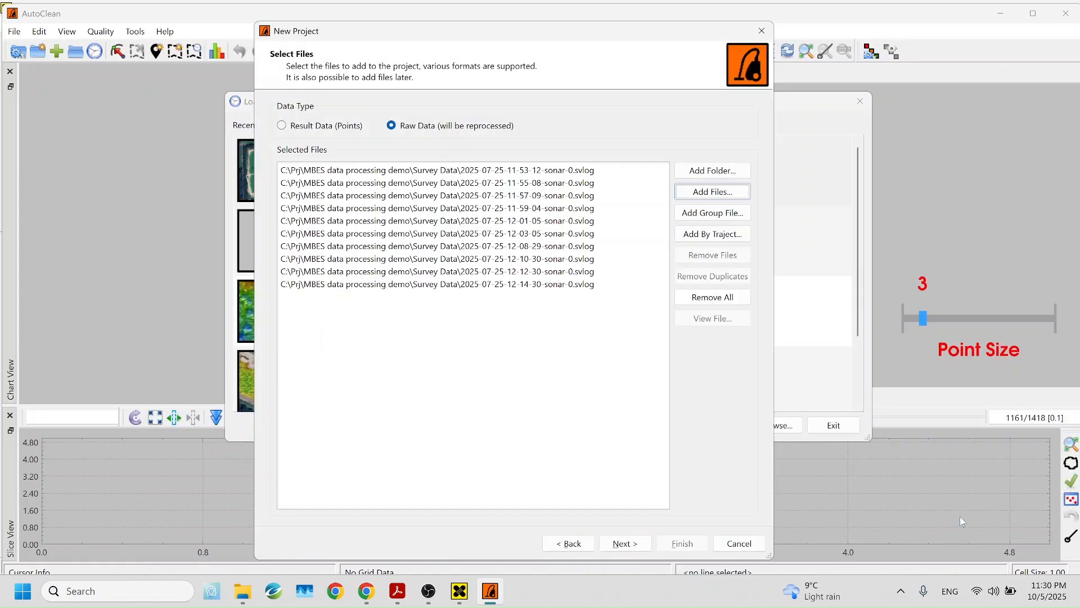
pyautogui.click(639, 544)
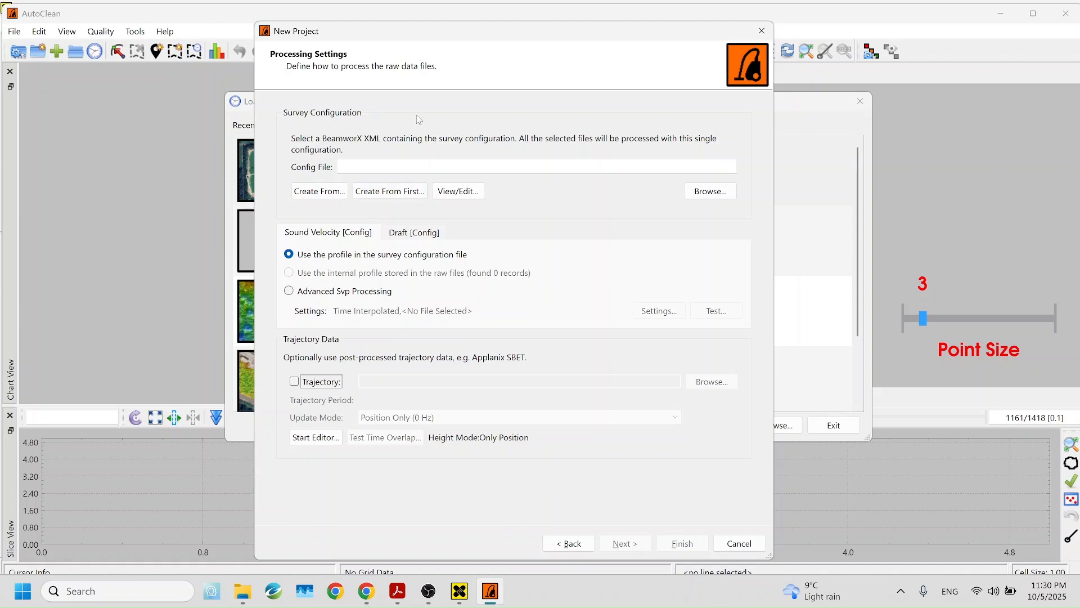
# Generate a survey configuration from the first raw file, saved as Cerulean Vehicle_20250725.xml
pyautogui.moveTo(427, 39); pyautogui.dragTo(425, 36)
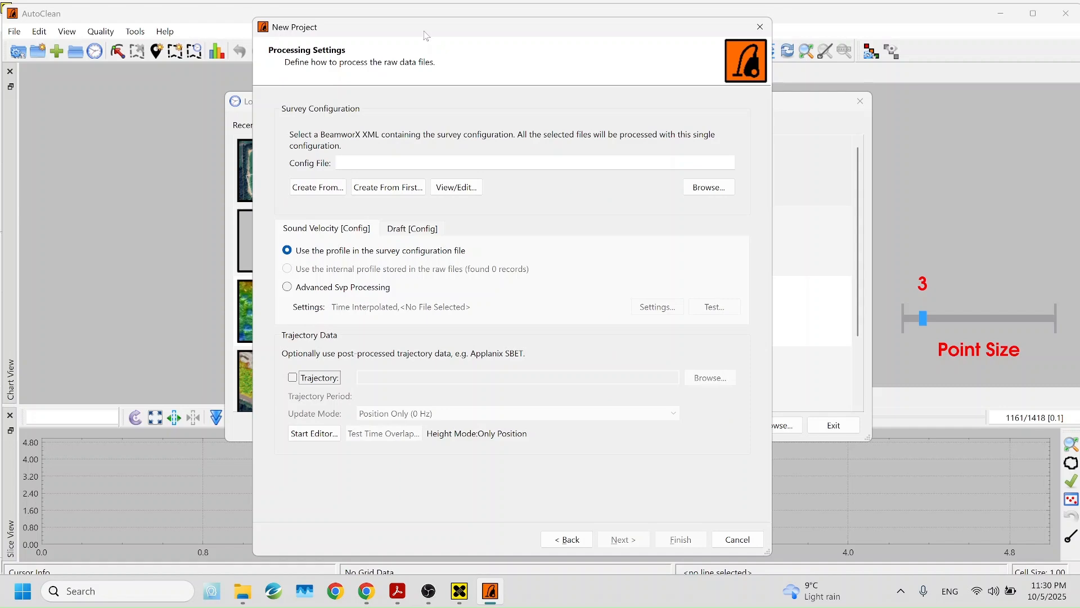
pyautogui.click(388, 188)
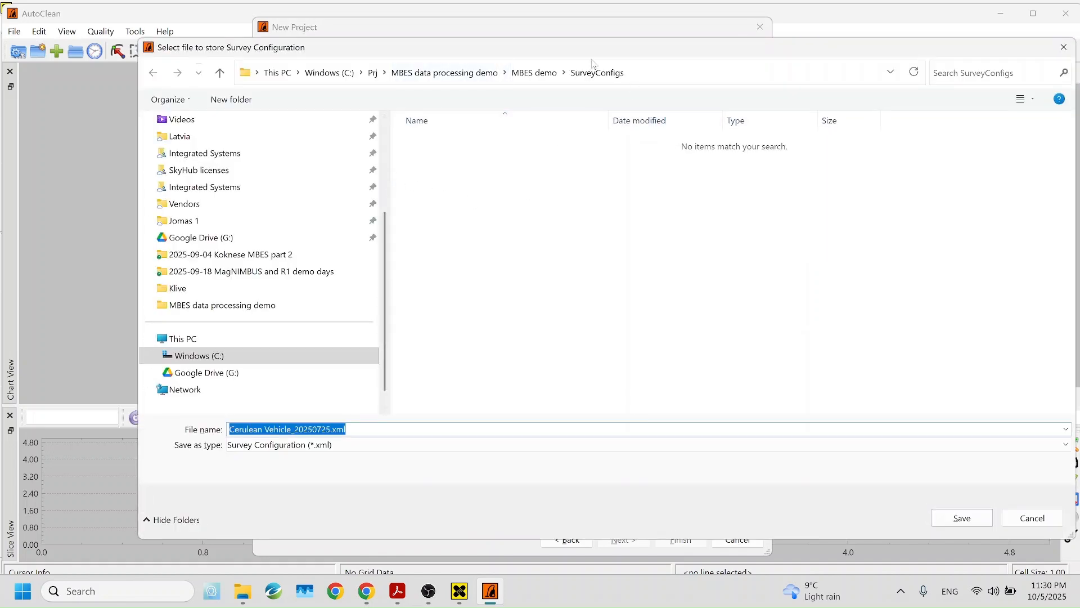
pyautogui.moveTo(563, 53); pyautogui.dragTo(514, 69)
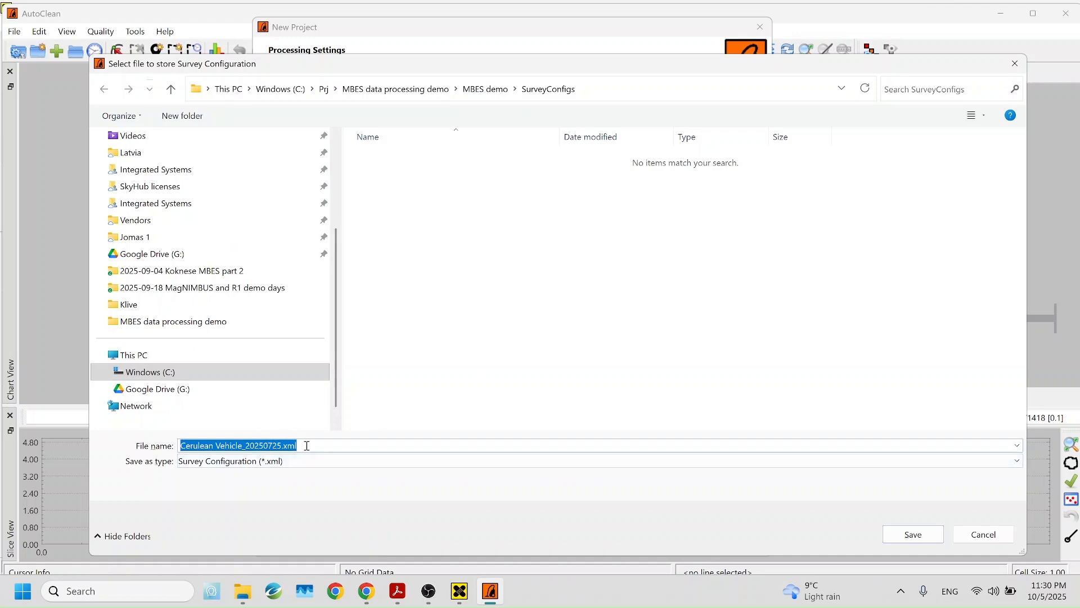
pyautogui.click(919, 539)
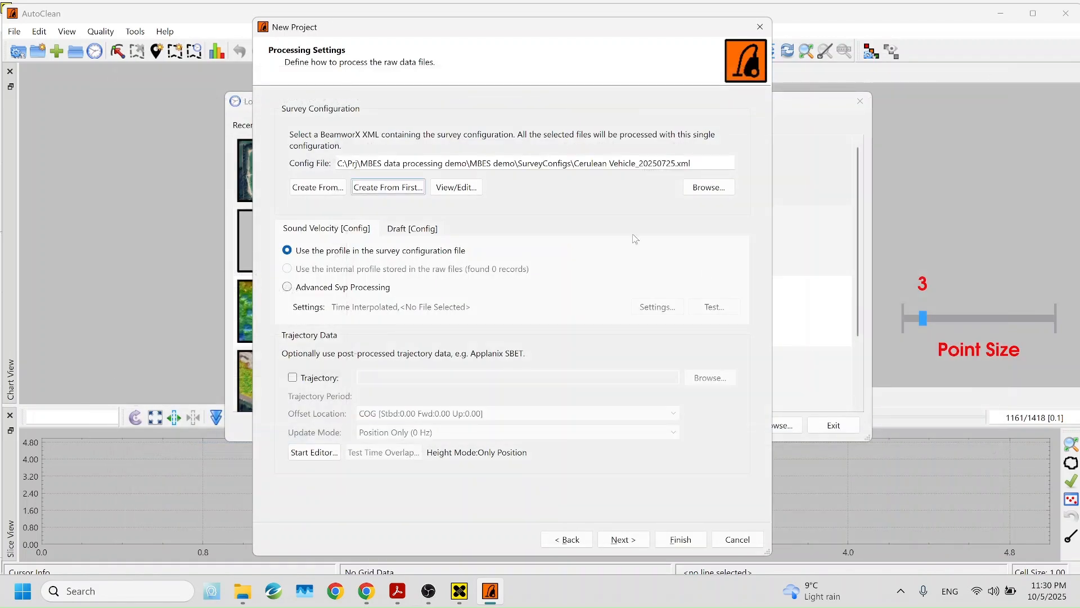
# In the saved survey configuration, set the MBES 240-16 Ray Tracing to Not Used
pyautogui.click(456, 189)
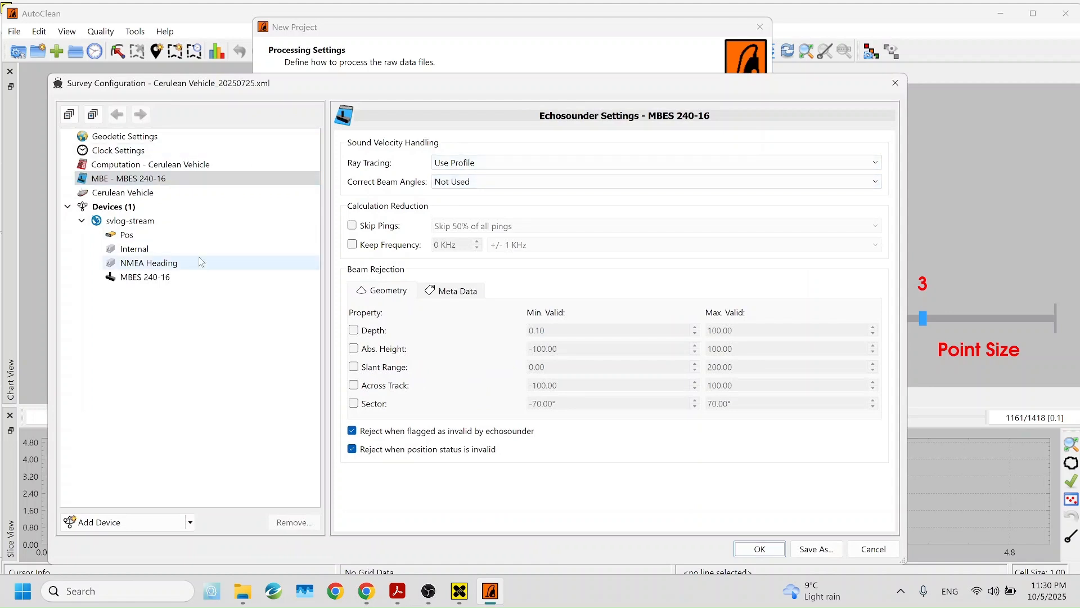
pyautogui.click(169, 164)
pyautogui.click(150, 179)
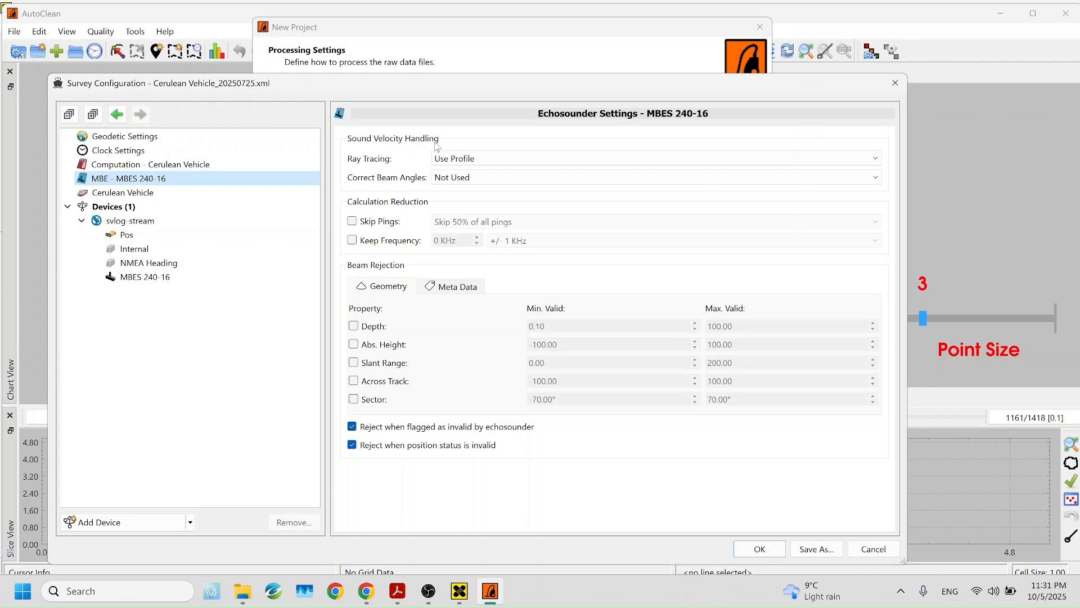
pyautogui.click(457, 160)
pyautogui.click(464, 173)
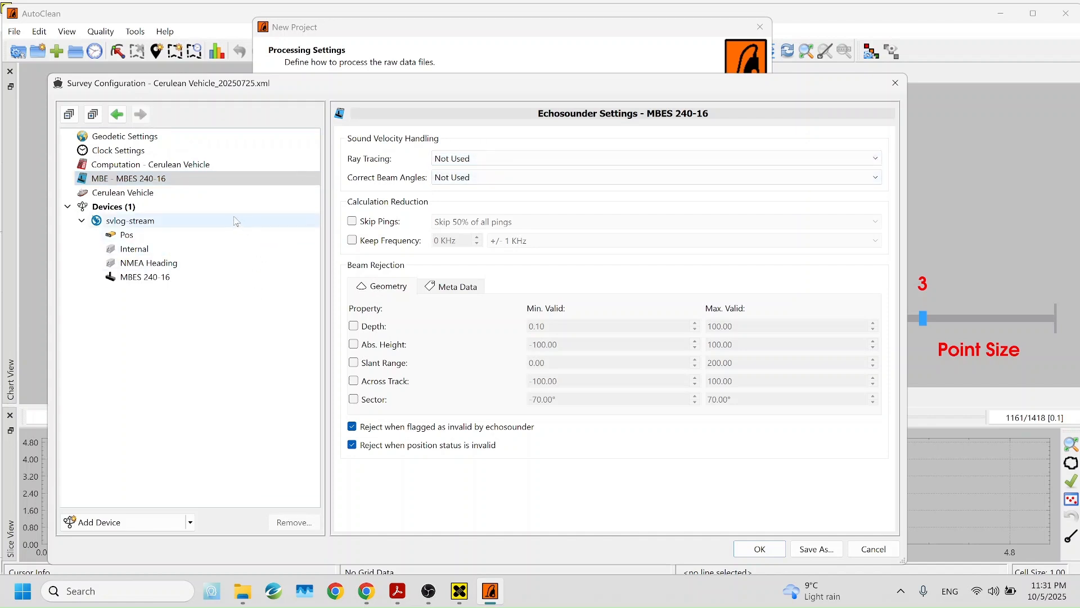
# Confirm the EPSG 32635 (UTM zone 35N) geodetic datum and select the MBES 240-16 device
pyautogui.click(162, 138)
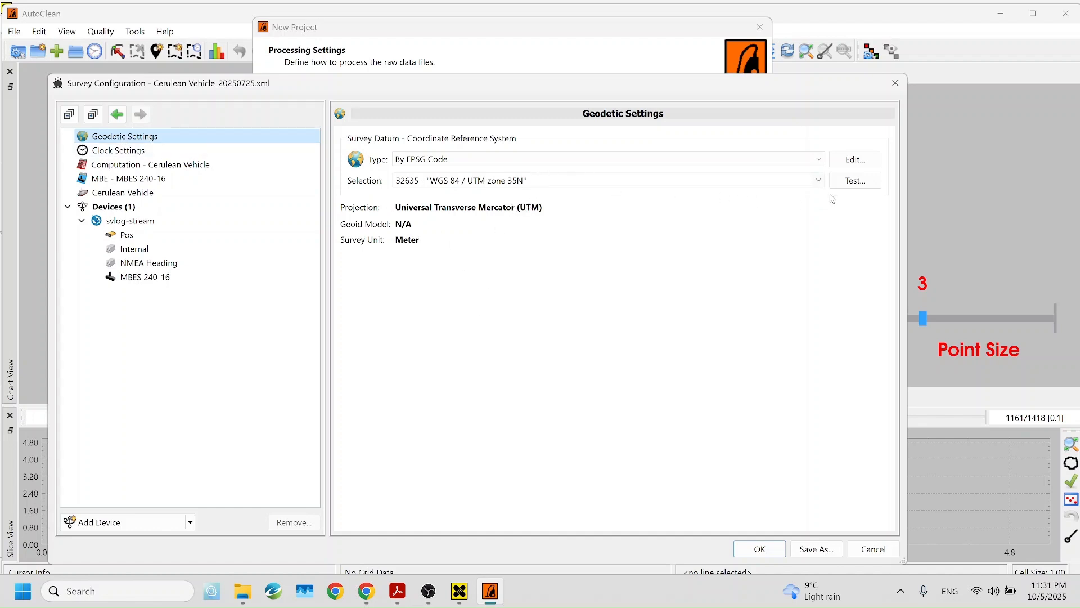
pyautogui.click(819, 181)
pyautogui.click(820, 181)
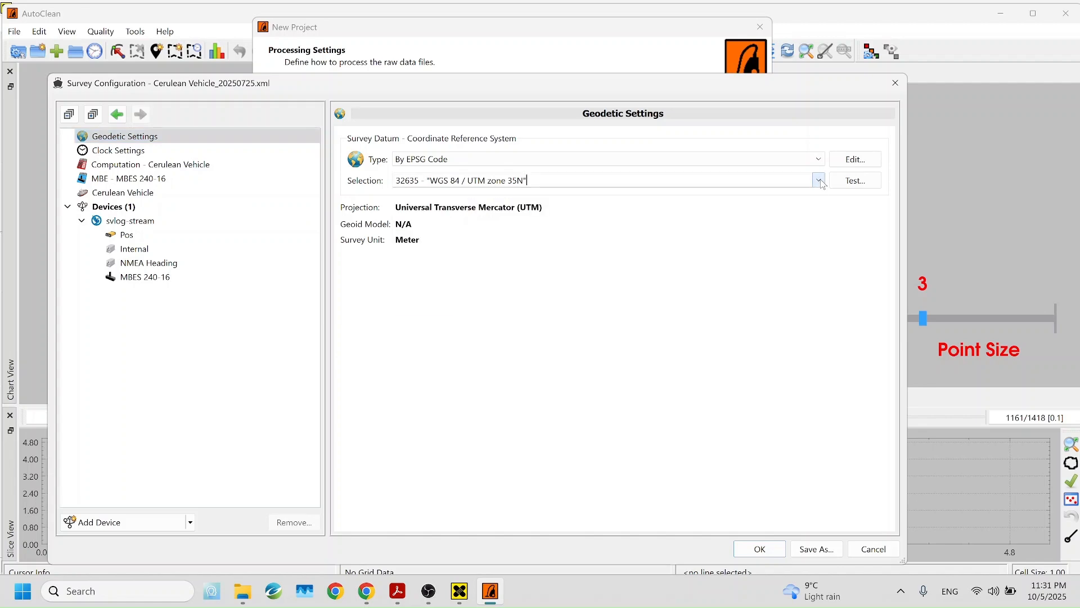
pyautogui.moveTo(532, 181); pyautogui.dragTo(393, 180)
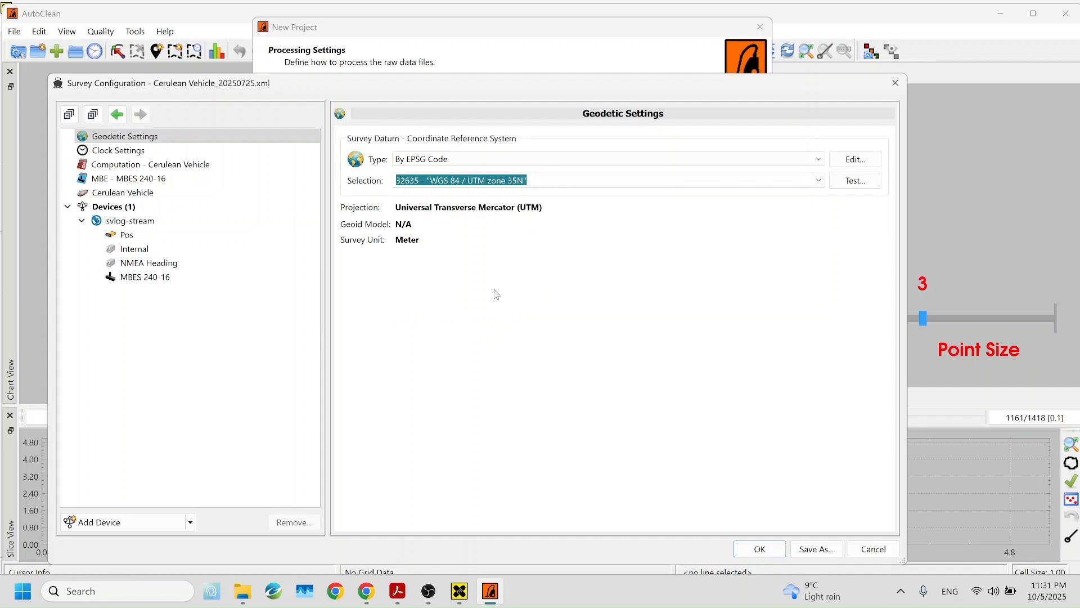
pyautogui.click(145, 277)
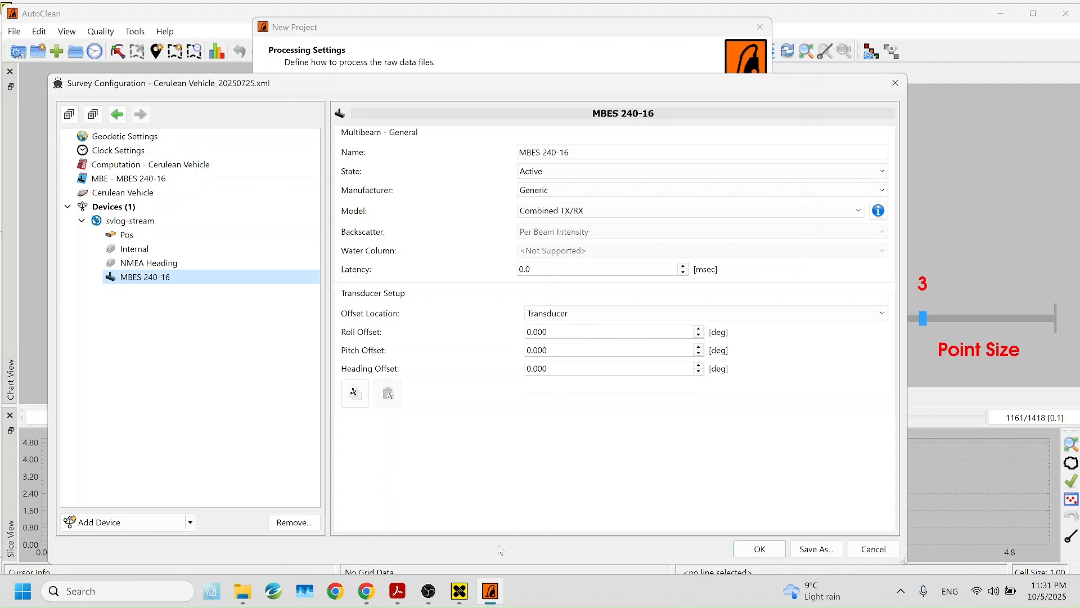
# Copy AutoPatch's transducer mounting angles 0.966, 3.420, -1.050 and go back to AutoClean
pyautogui.moveTo(463, 596)
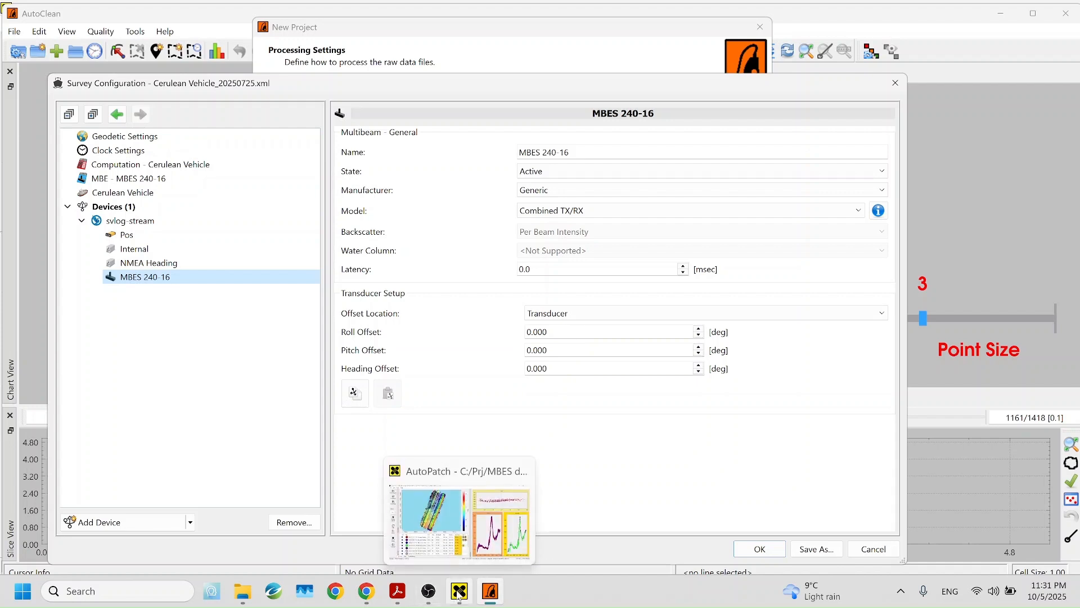
pyautogui.click(469, 563)
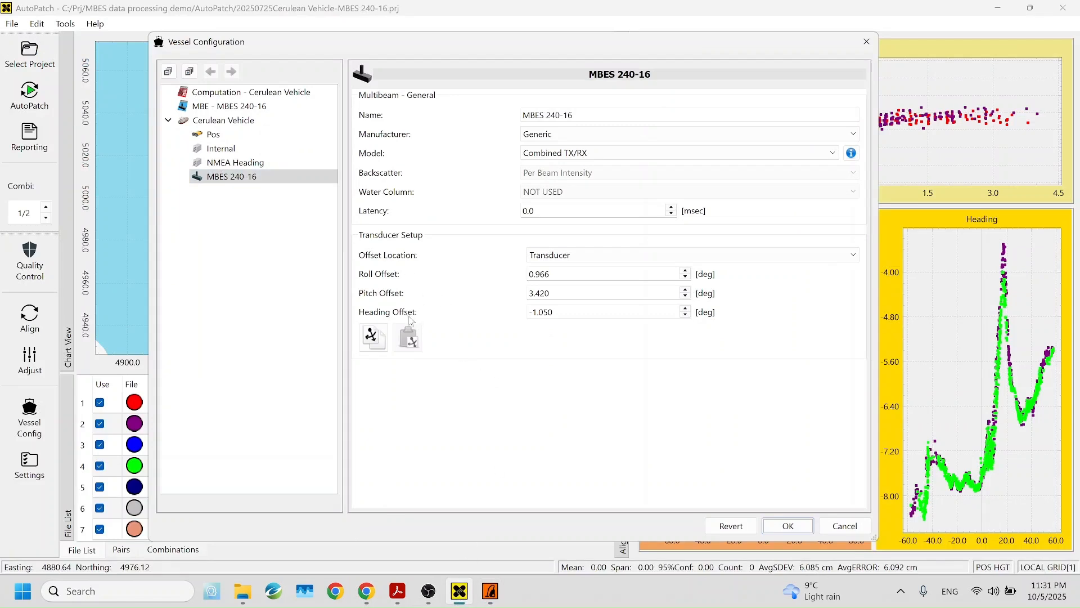
pyautogui.click(379, 341)
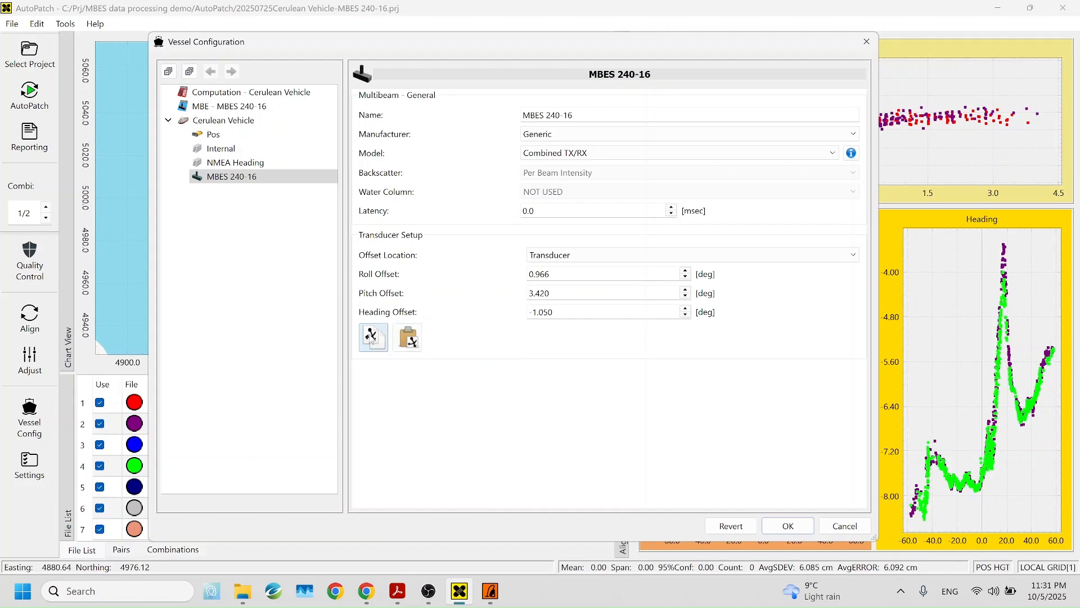
pyautogui.click(491, 591)
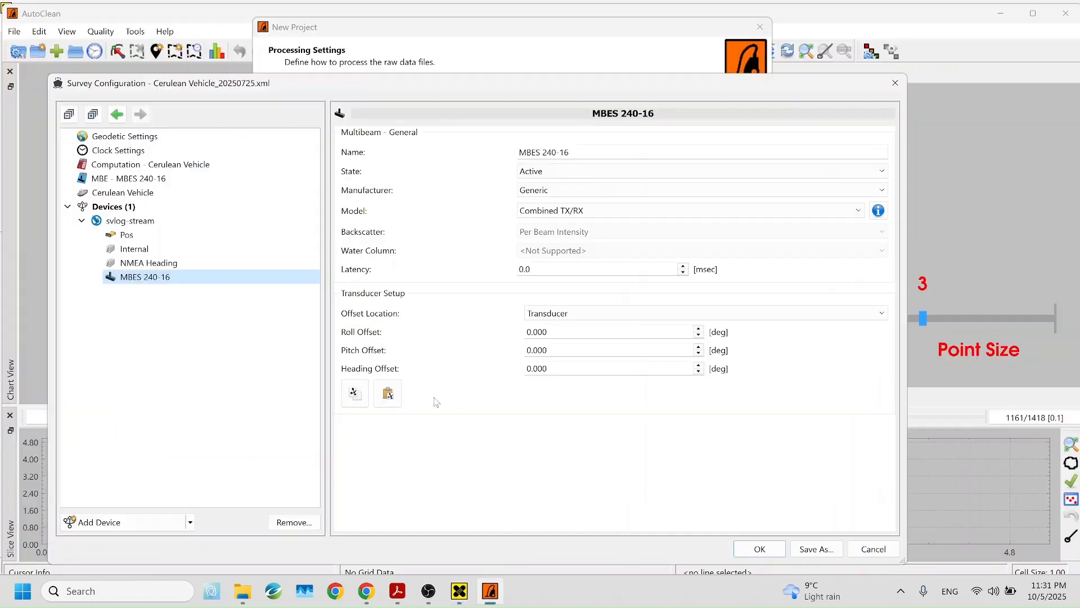
# Paste roll 0.966, pitch 3.420, heading -1.050 into the MBES 240-16 offsets and open the calibration report
pyautogui.click(388, 394)
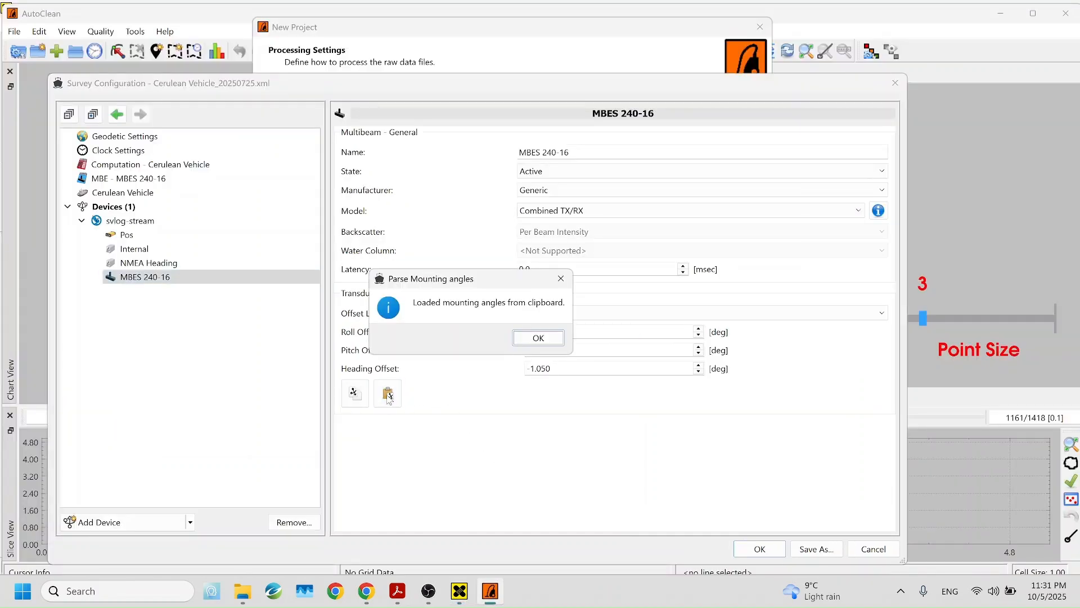
pyautogui.click(532, 340)
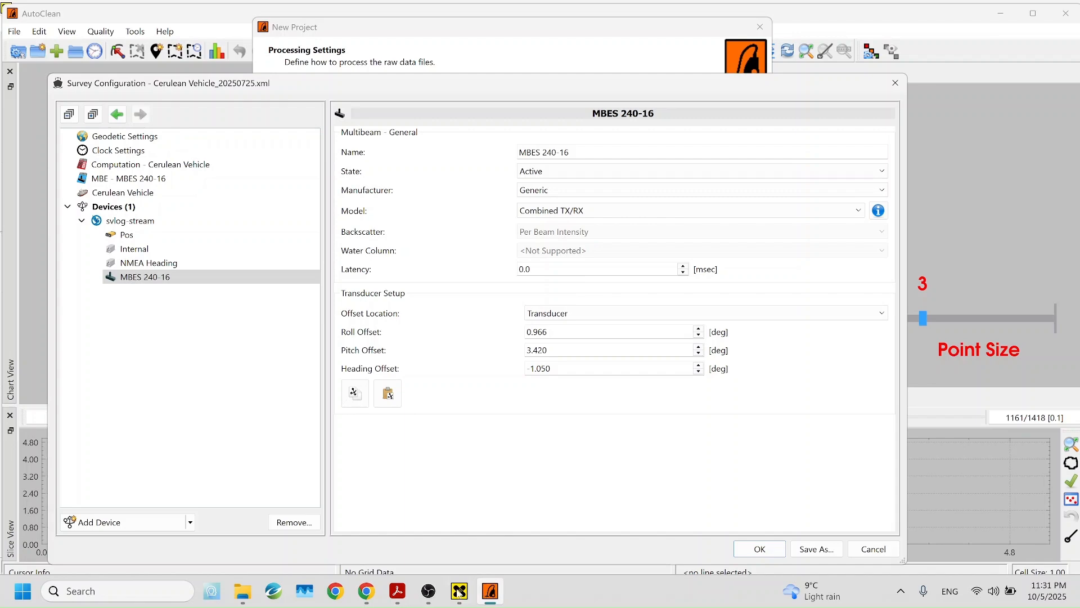
pyautogui.moveTo(400, 592)
pyautogui.click(459, 512)
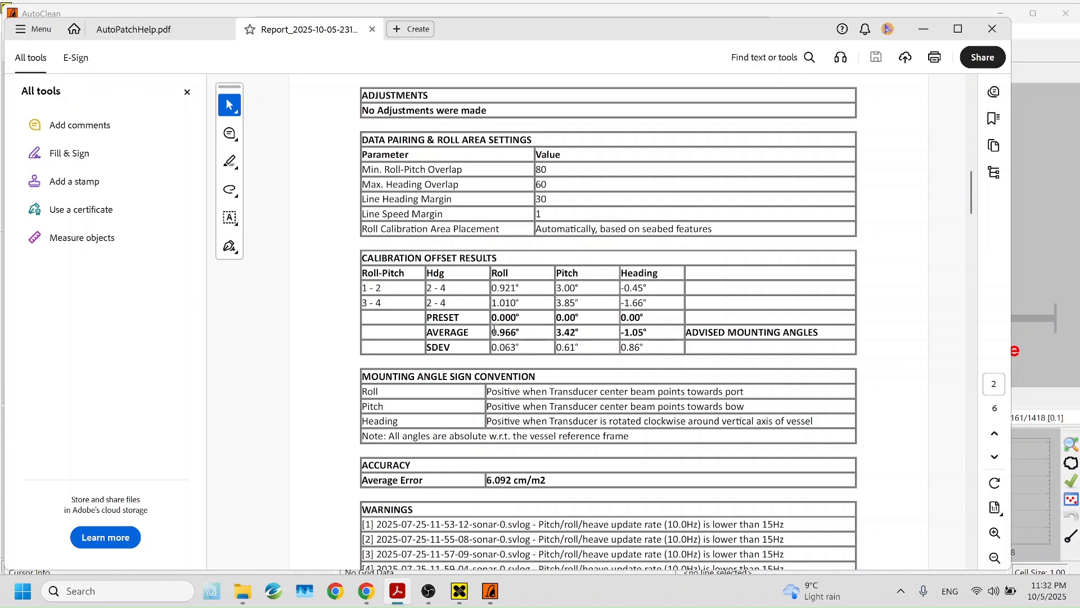
# Copy the report's AVERAGE angles (0.966°, 3.42°, -1.05°) and switch back to AutoClean
pyautogui.moveTo(492, 330); pyautogui.dragTo(649, 335)
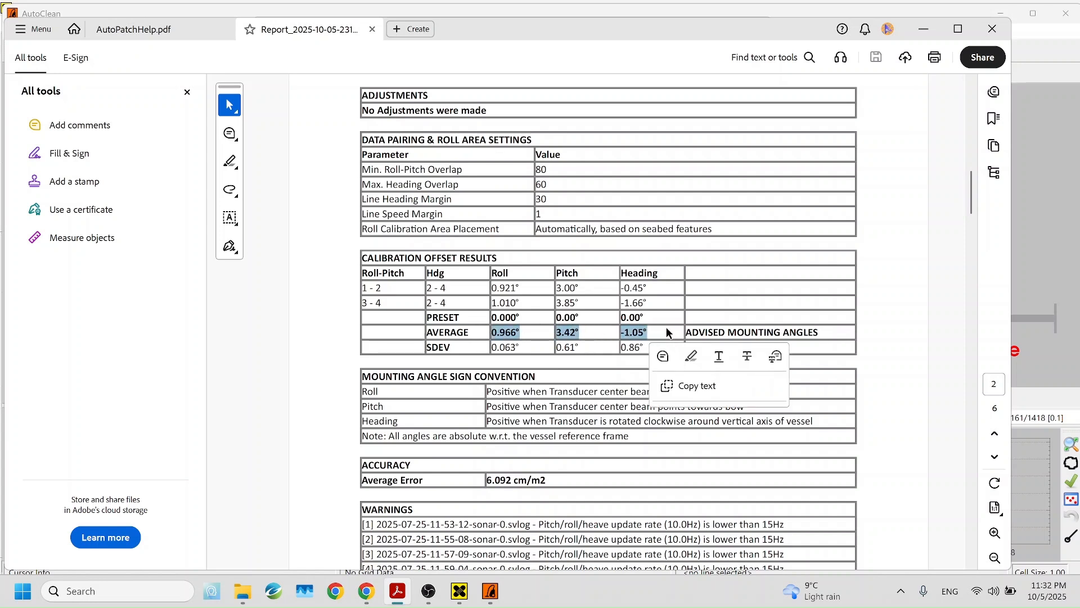
pyautogui.hotkey('ctrl', 'c')
pyautogui.hotkey('alt', 'Tab')
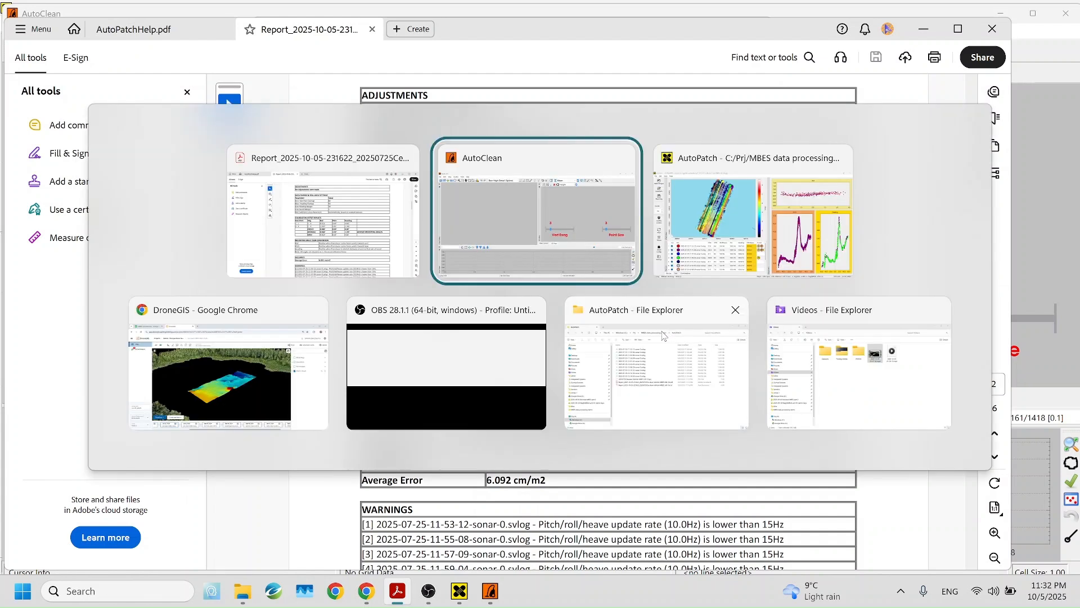
pyautogui.hotkey('alt', 'Tab')
pyautogui.hotkey('alt', 'Tab')
pyautogui.hotkey('alt', 'Tab')
pyautogui.hotkey('alt', 'Tab')
pyautogui.hotkey('alt', 'Tab')
pyautogui.hotkey('alt', 'Tab')
pyautogui.hotkey('alt', 'Tab')
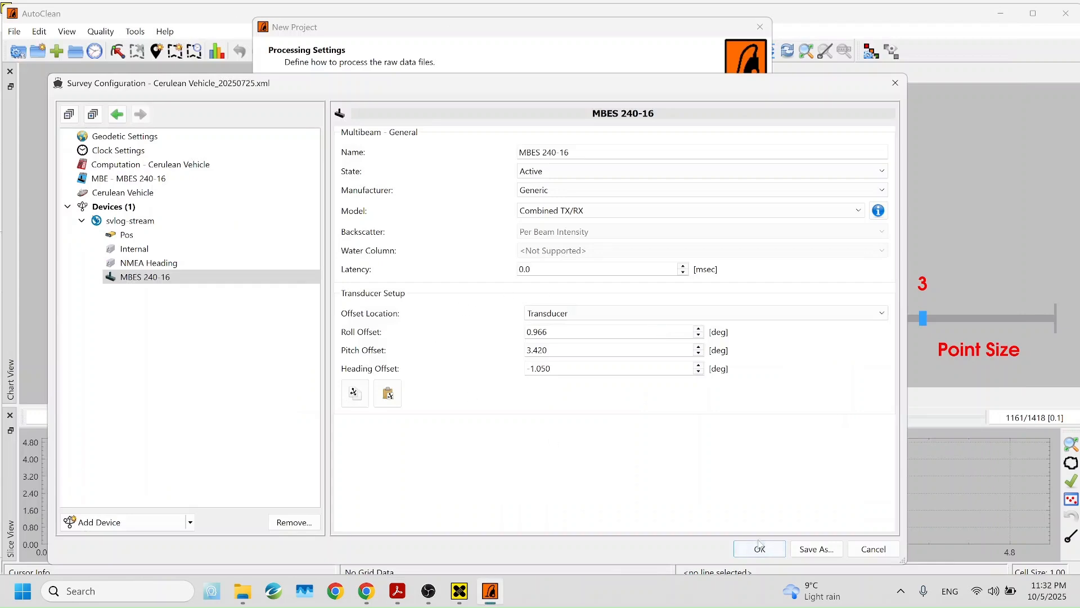
# Accept the survey configuration and finish the new project, adding 72913 points from 10 files
pyautogui.click(759, 548)
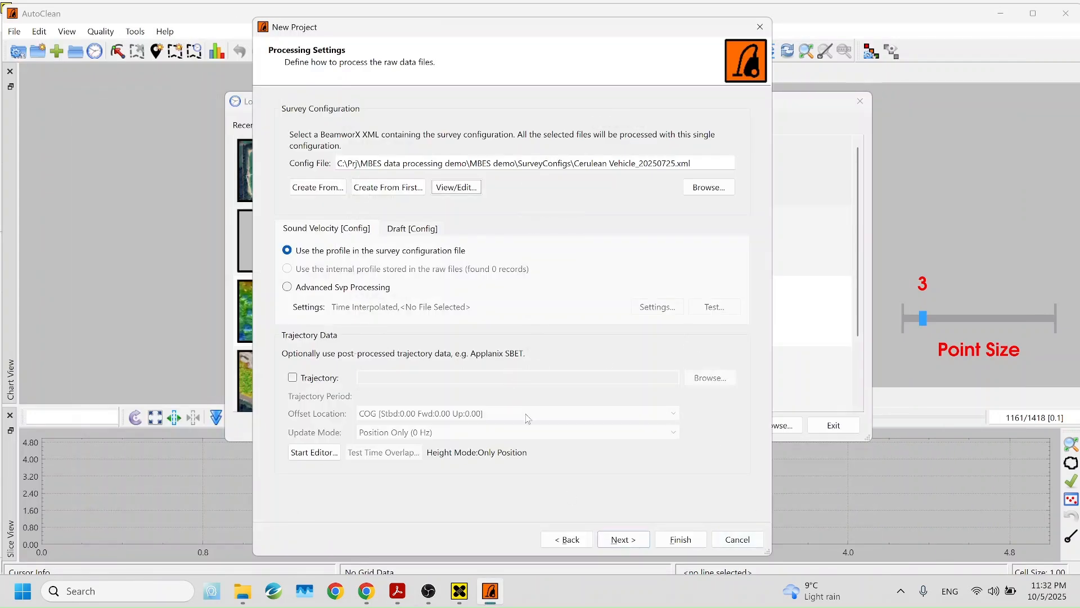
pyautogui.click(620, 542)
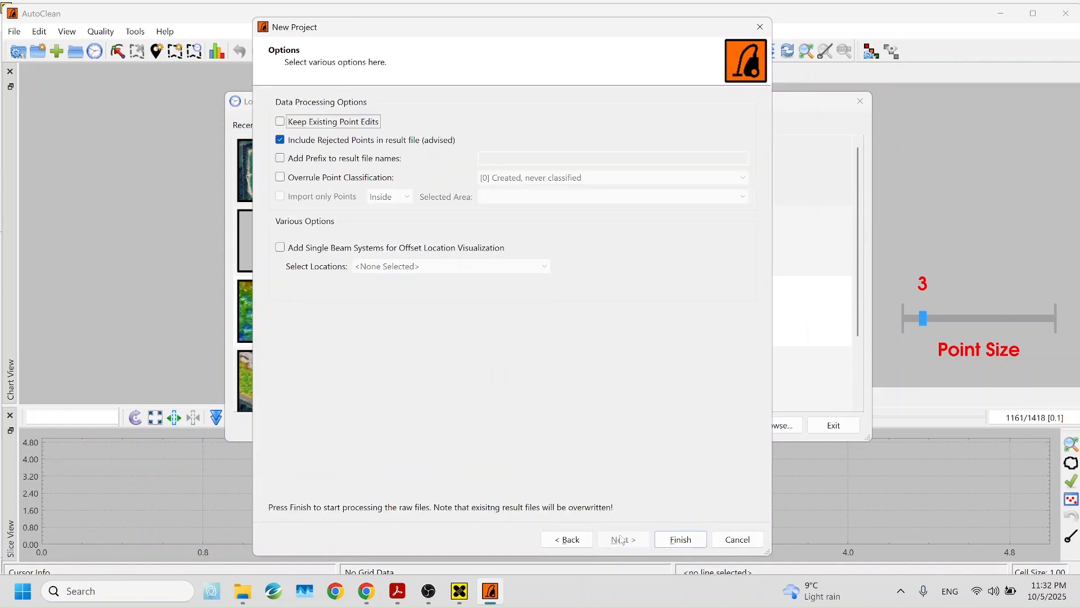
pyautogui.click(679, 539)
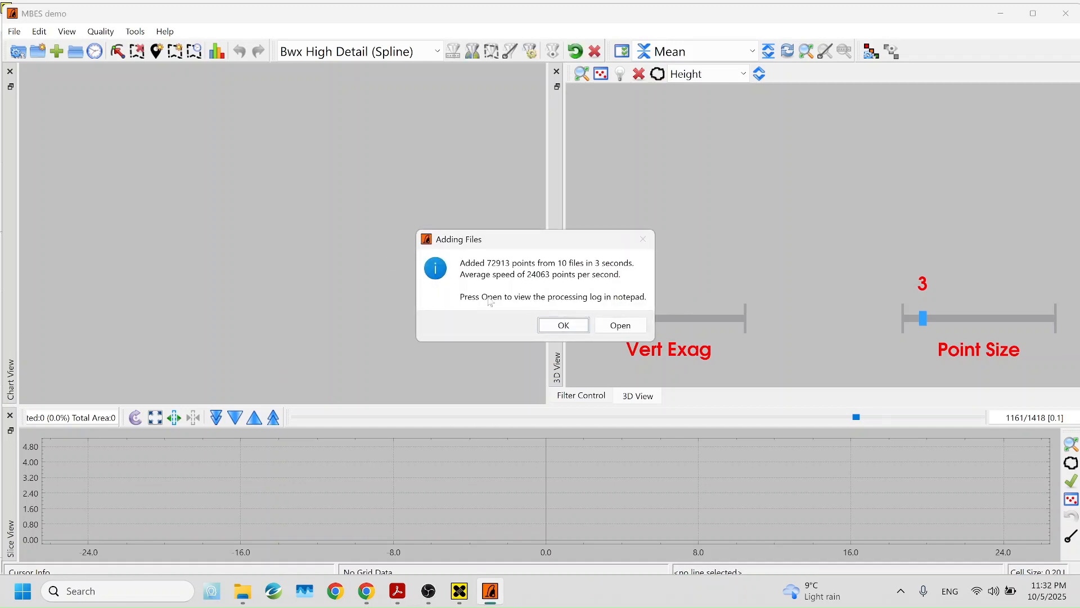
# Close the Adding Files summary and inspect the soundings, track lines and depth labels in the Chart View
pyautogui.click(563, 325)
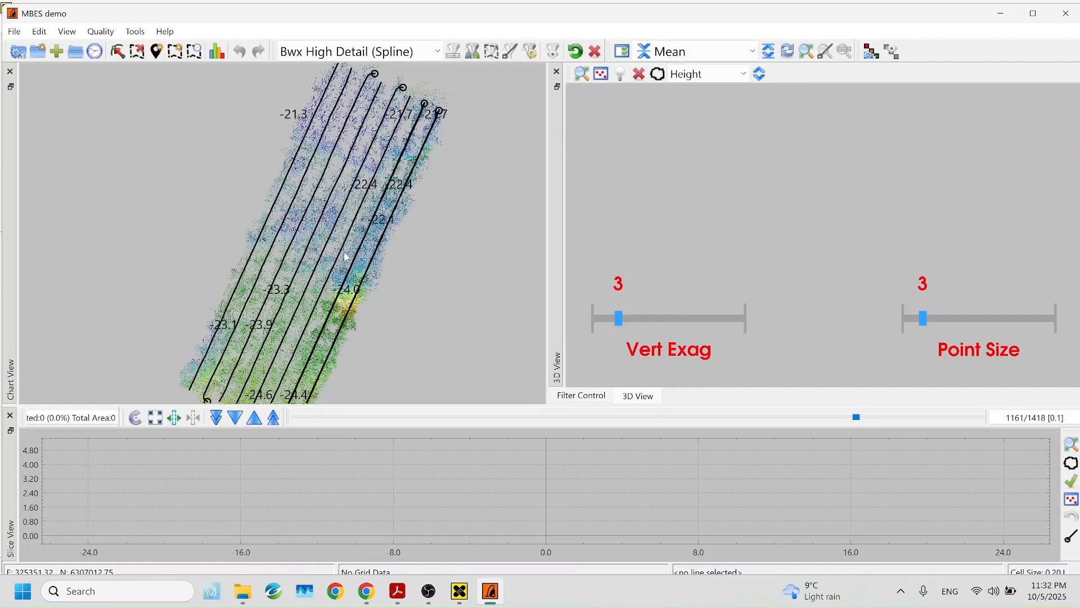
pyautogui.scroll(-3, 338, 250)
pyautogui.scroll(2, 335, 253)
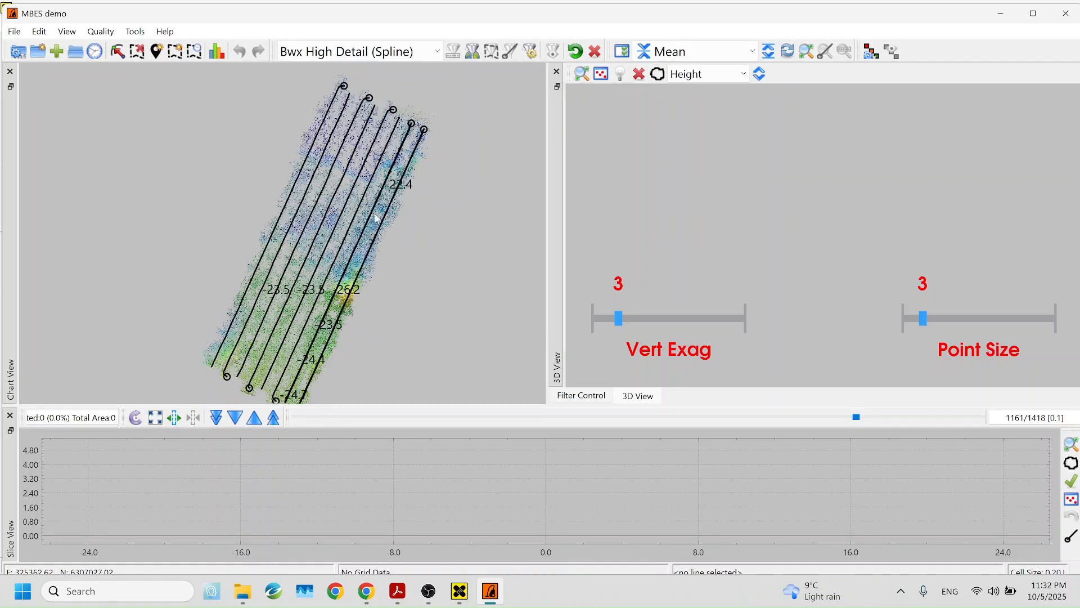
pyautogui.scroll(5, 349, 225)
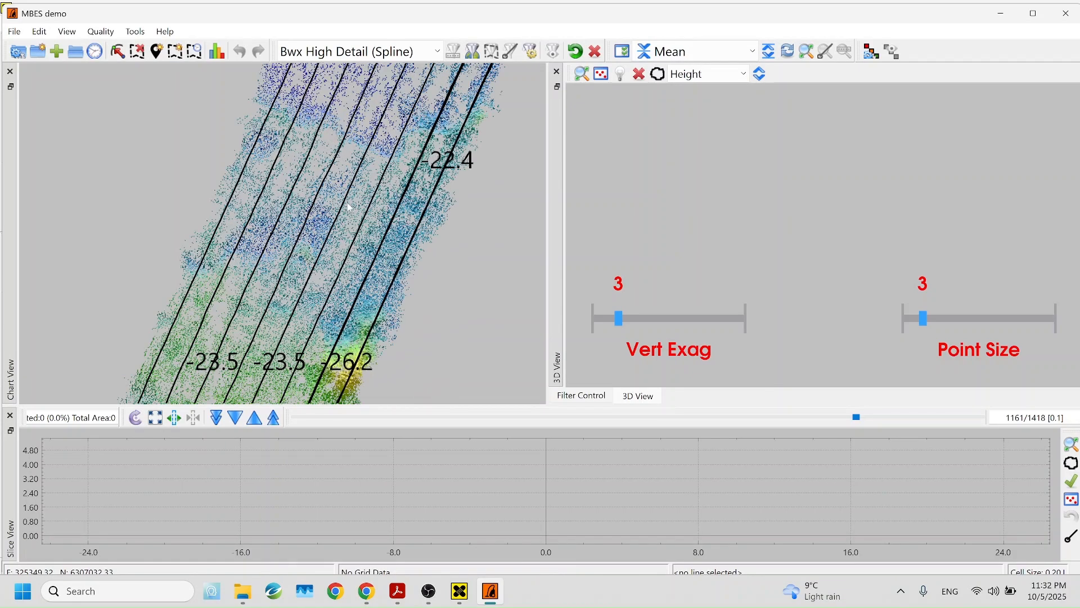
pyautogui.scroll(-3, 342, 205)
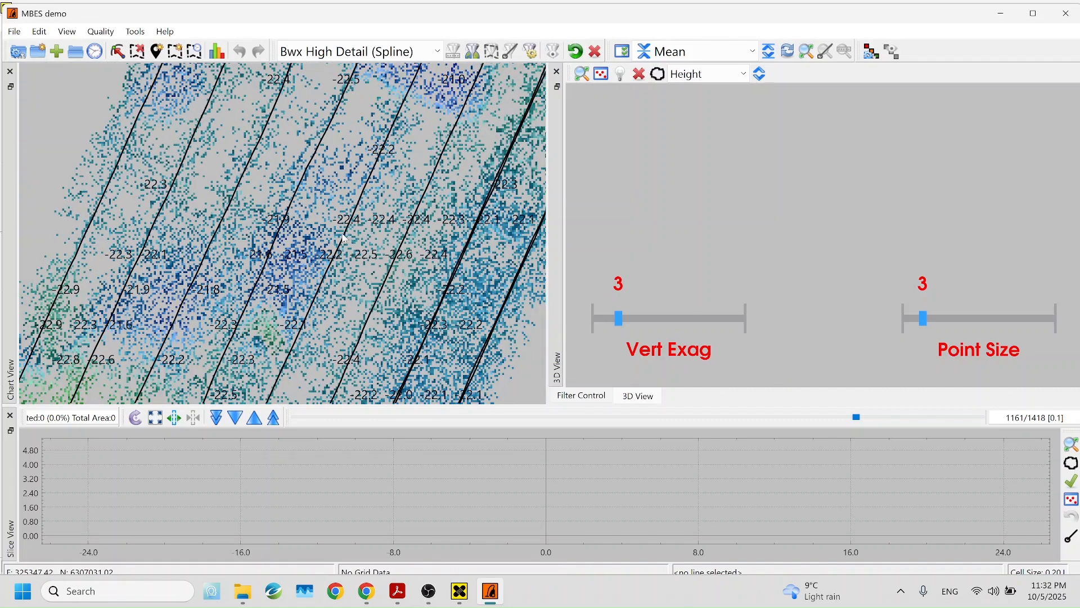
pyautogui.scroll(-3, 349, 237)
pyautogui.moveTo(468, 261); pyautogui.dragTo(424, 220)
pyautogui.scroll(-2, 400, 236)
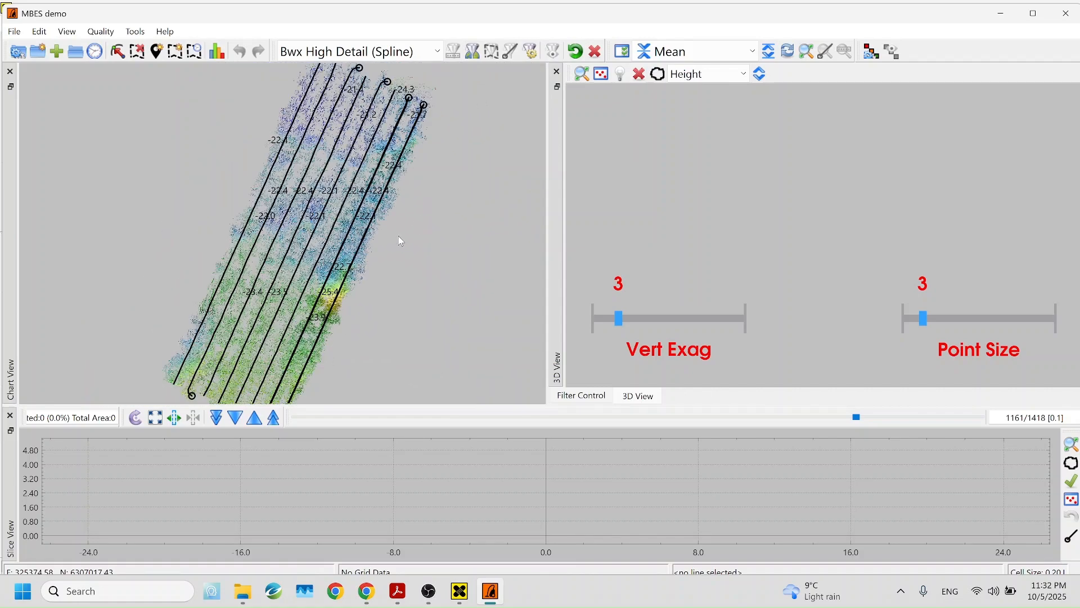
# From the chart's View Properties, add a new Map Service layer
pyautogui.rightClick(413, 181)
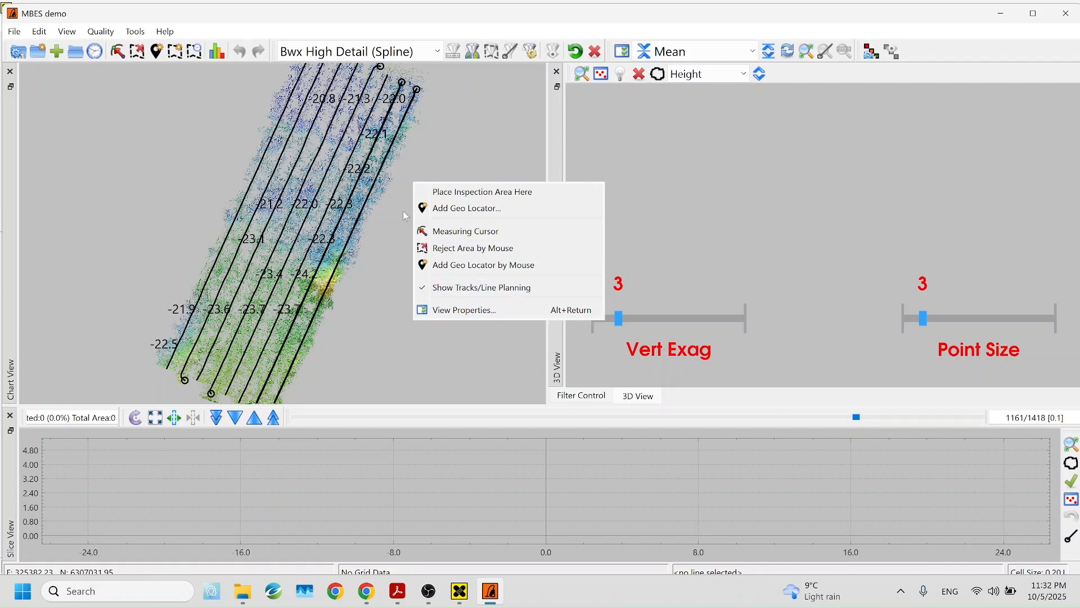
pyautogui.rightClick(438, 148)
pyautogui.click(490, 271)
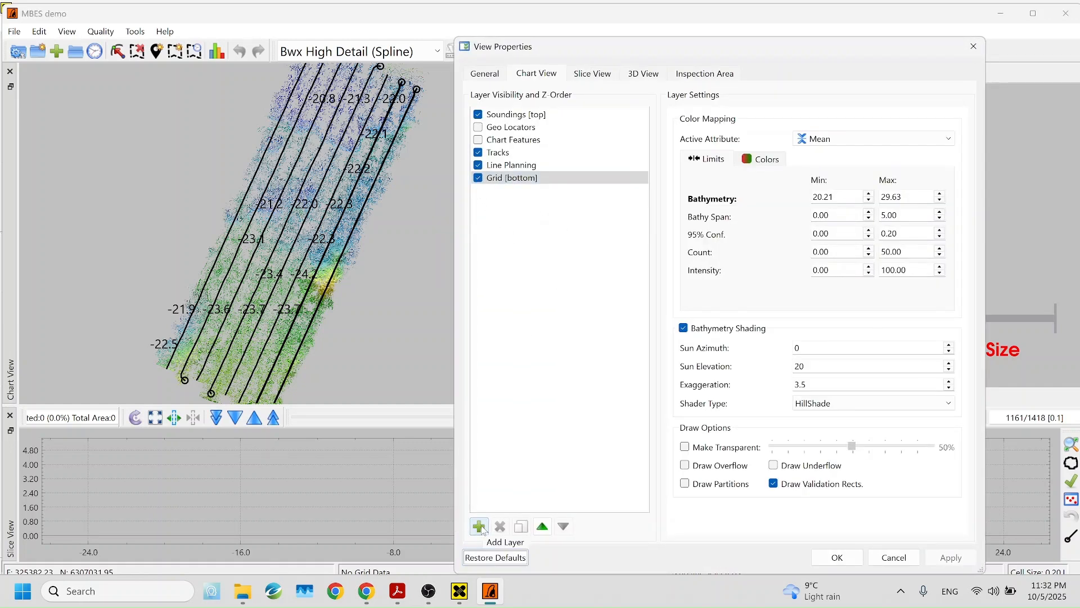
pyautogui.click(479, 526)
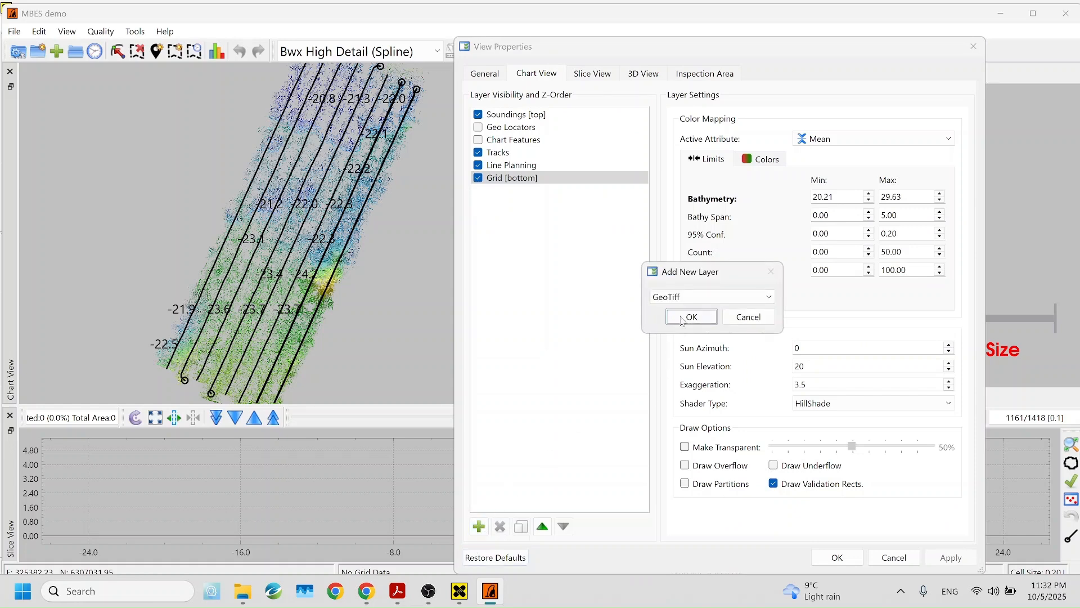
pyautogui.click(684, 298)
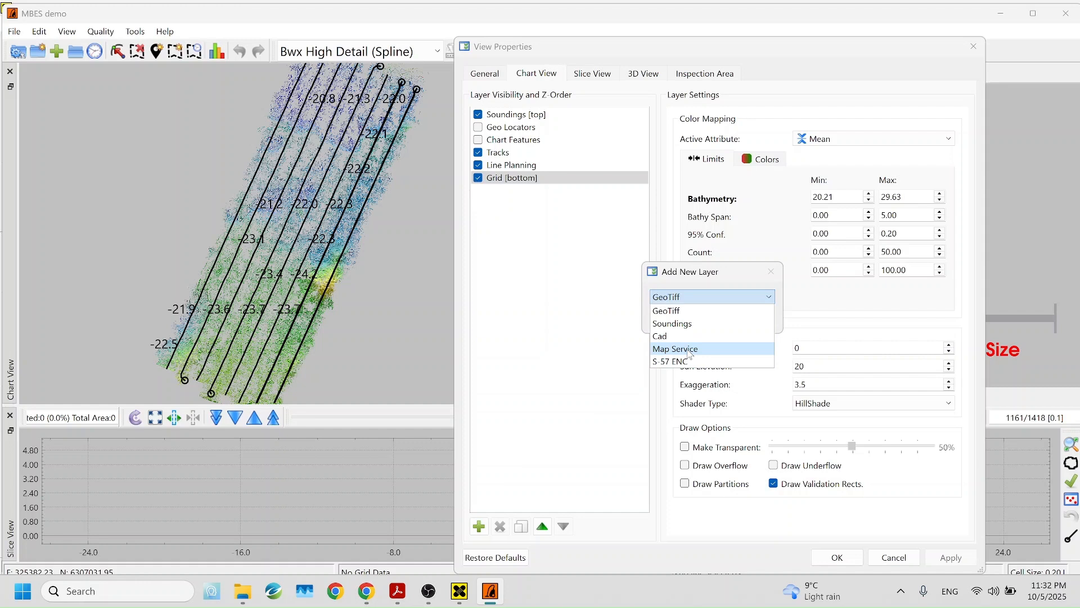
pyautogui.click(690, 349)
pyautogui.click(697, 297)
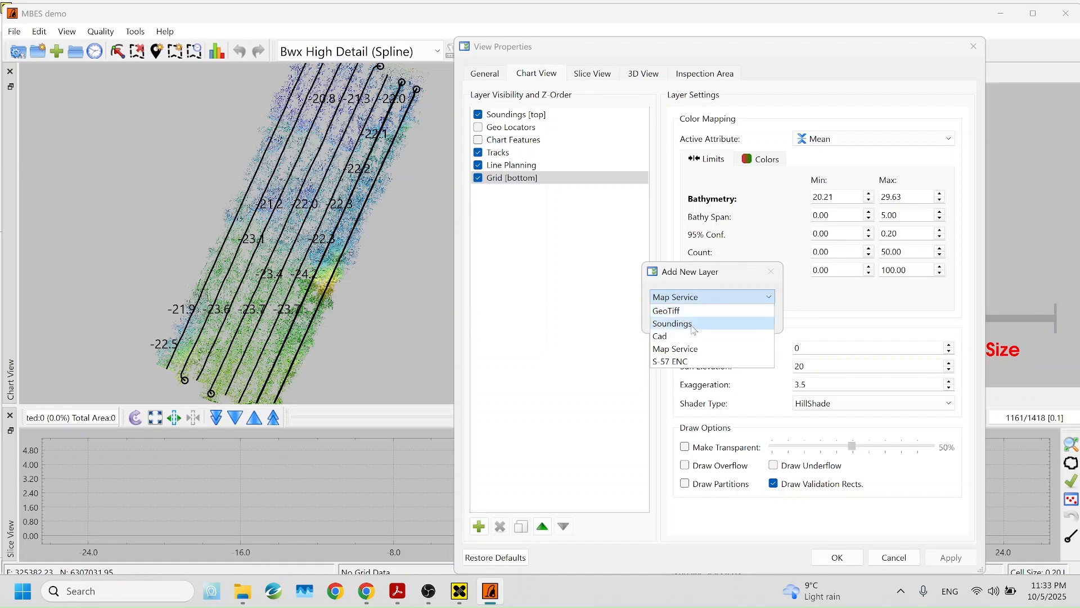
pyautogui.click(702, 350)
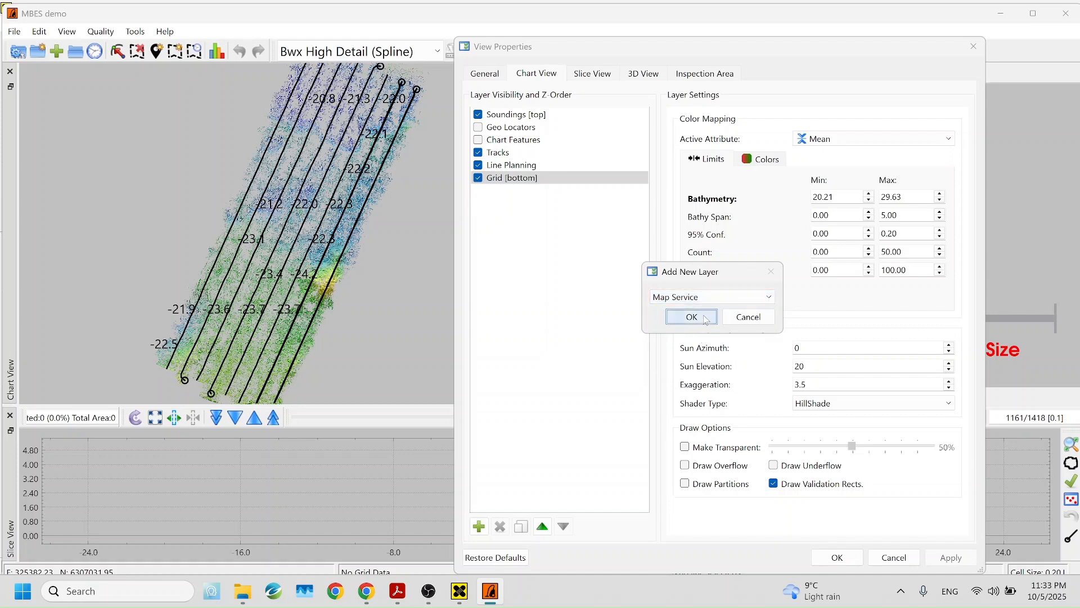
pyautogui.click(687, 316)
# Set the map service to GoogleMaps - Hybrid, apply it and close View Properties
pyautogui.click(797, 145)
pyautogui.click(797, 167)
pyautogui.click(951, 557)
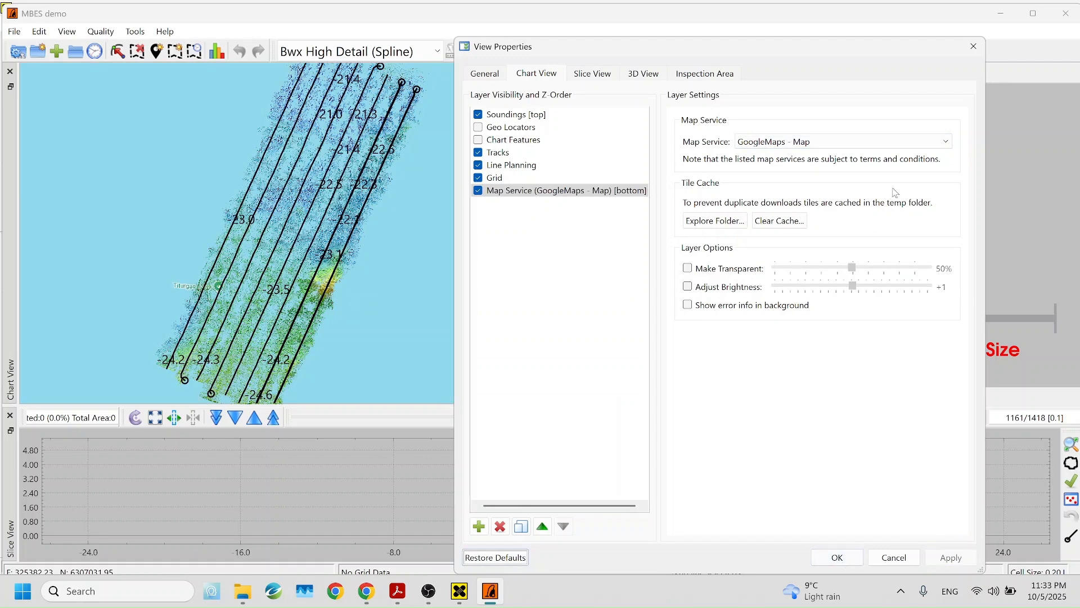
pyautogui.click(860, 144)
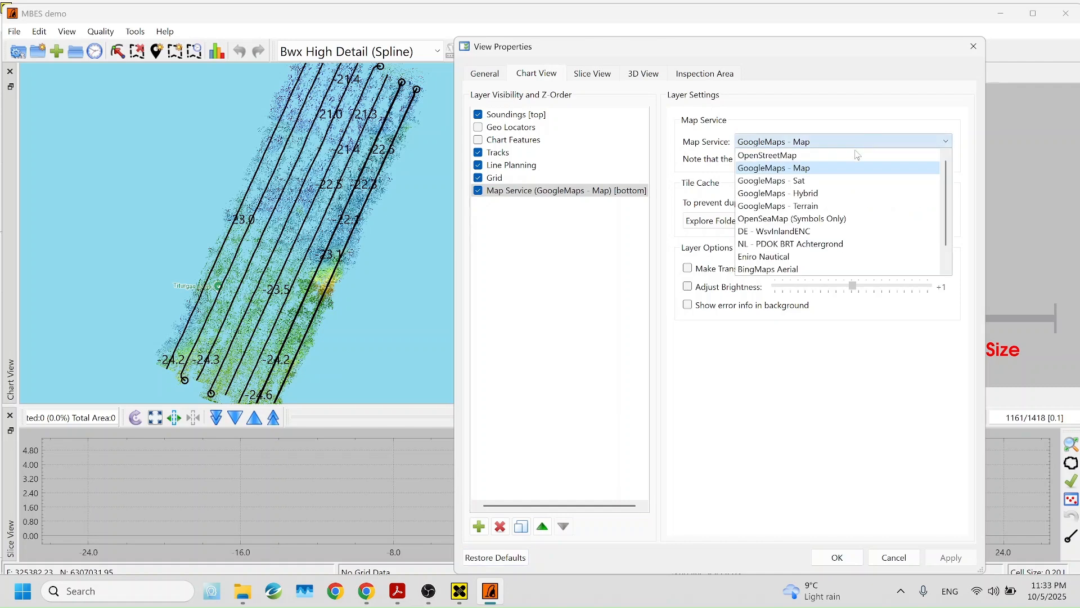
pyautogui.click(842, 194)
pyautogui.click(949, 559)
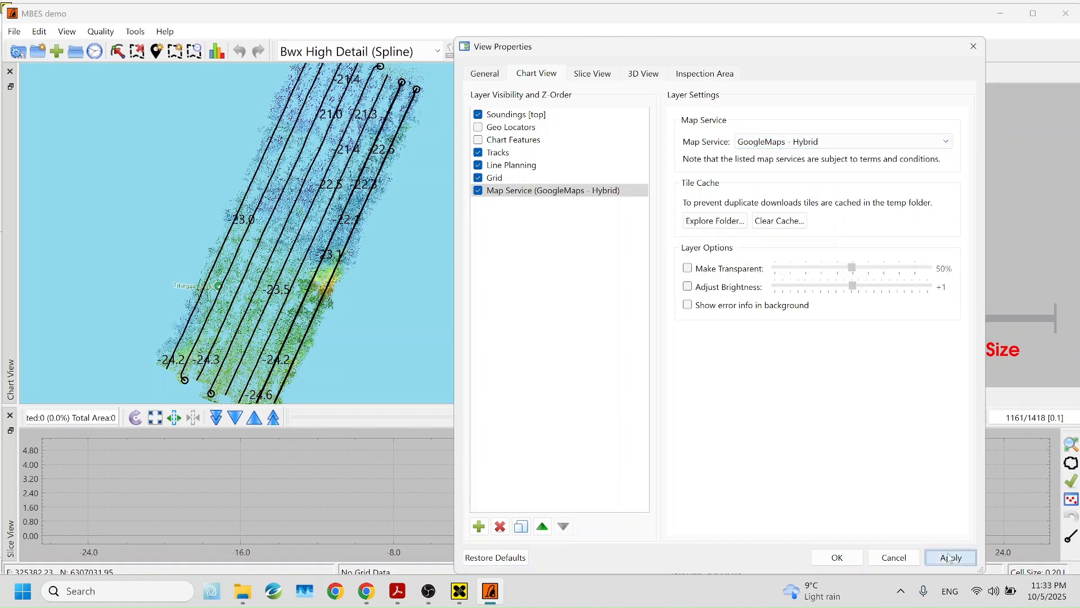
pyautogui.click(837, 557)
pyautogui.scroll(-3, 397, 221)
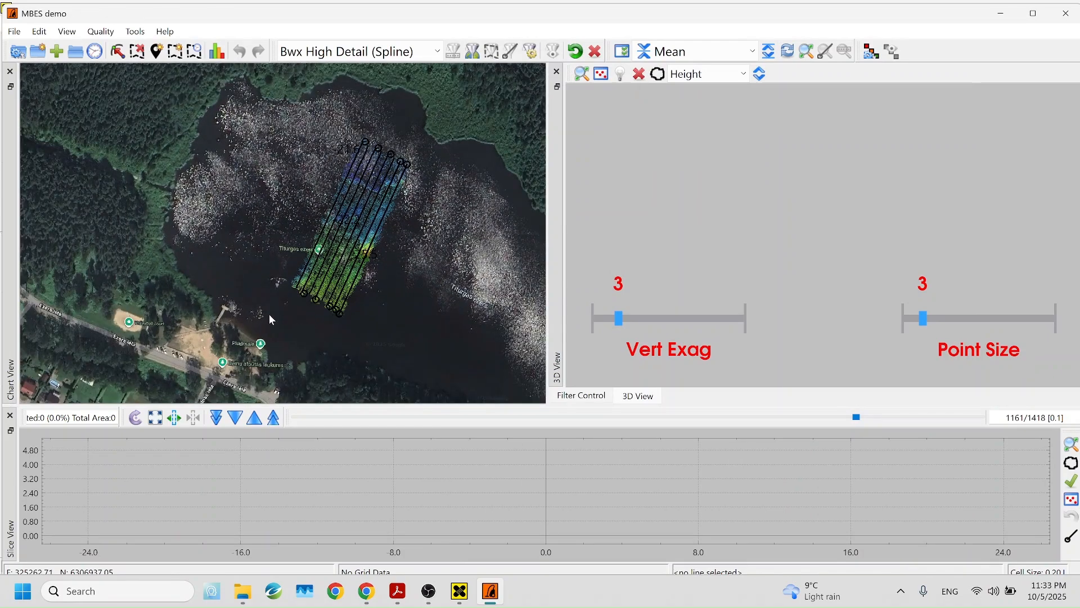
# Recentre the chart and place an inspection area on the survey swath
pyautogui.scroll(3, 394, 252)
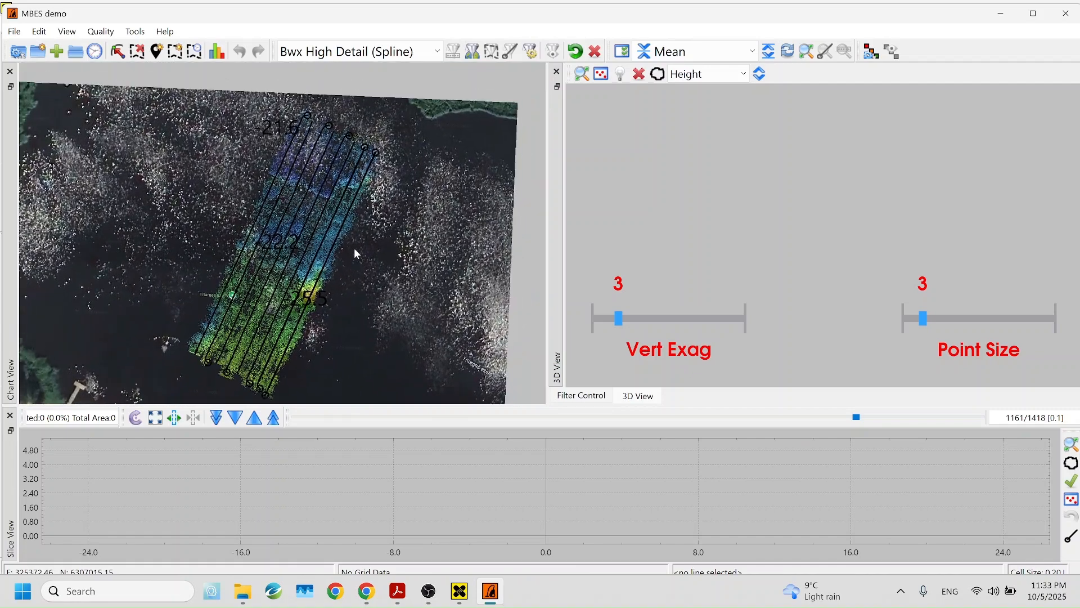
pyautogui.moveTo(373, 218); pyautogui.dragTo(369, 206)
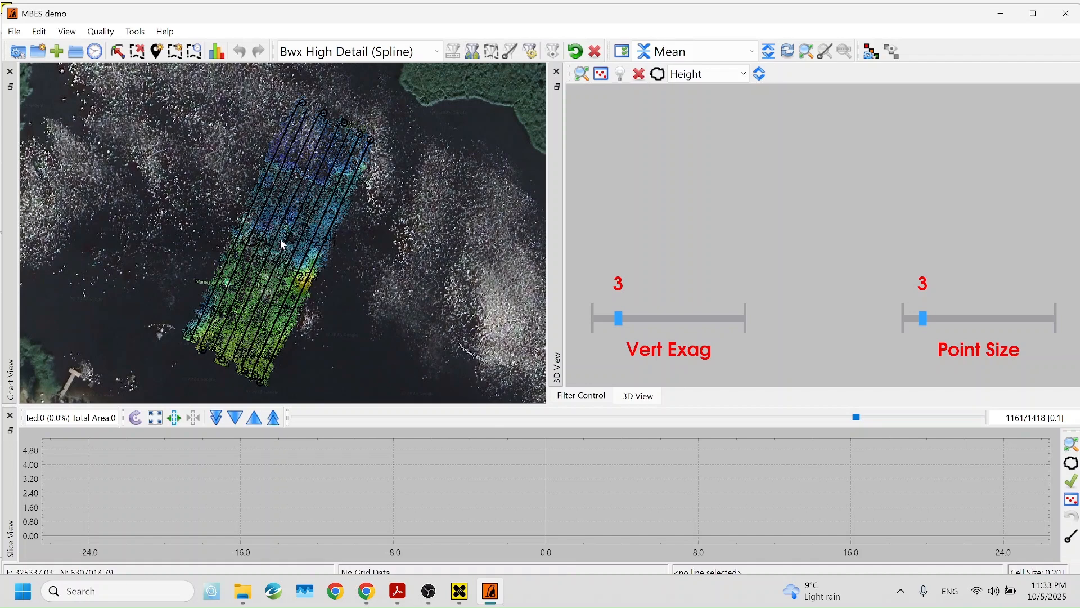
pyautogui.rightClick(282, 240)
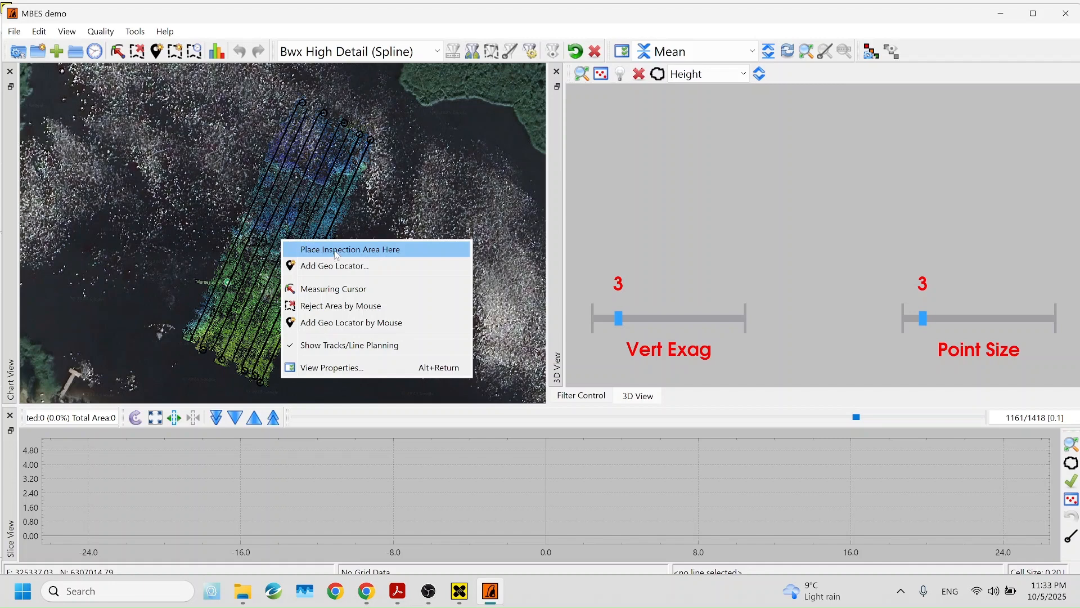
pyautogui.click(354, 251)
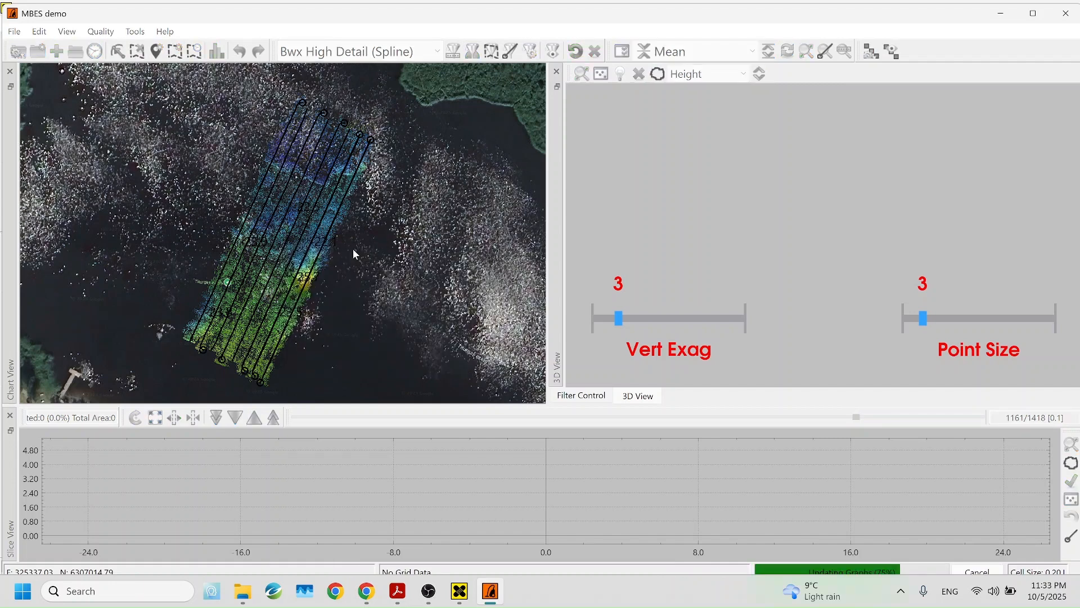
# Move, rotate and stretch the inspection rectangle along the swath to a total area of 69847
pyautogui.moveTo(279, 131); pyautogui.dragTo(348, 168)
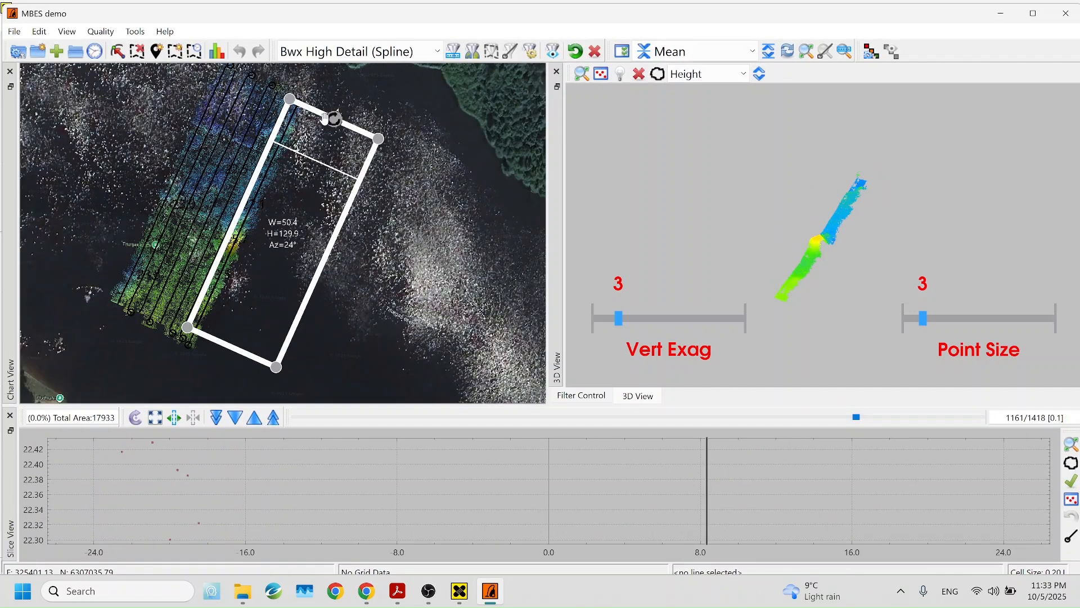
pyautogui.moveTo(335, 116); pyautogui.dragTo(191, 121)
pyautogui.moveTo(167, 166); pyautogui.dragTo(360, 185)
pyautogui.moveTo(361, 262); pyautogui.dragTo(247, 179)
pyautogui.moveTo(319, 214); pyautogui.dragTo(356, 265)
pyautogui.moveTo(308, 191); pyautogui.dragTo(339, 160)
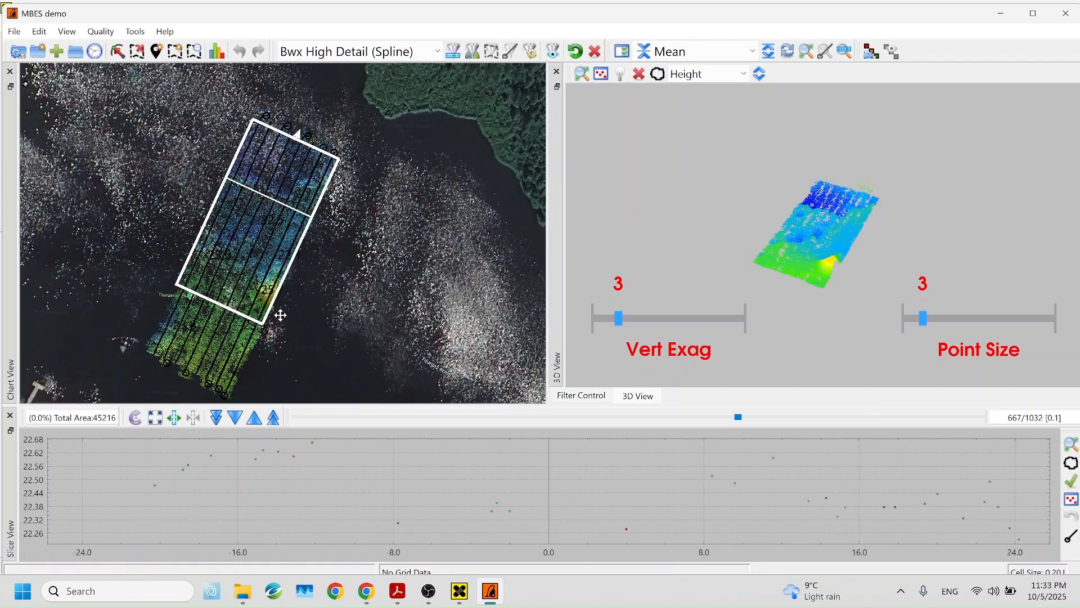
pyautogui.moveTo(262, 324); pyautogui.dragTo(233, 394)
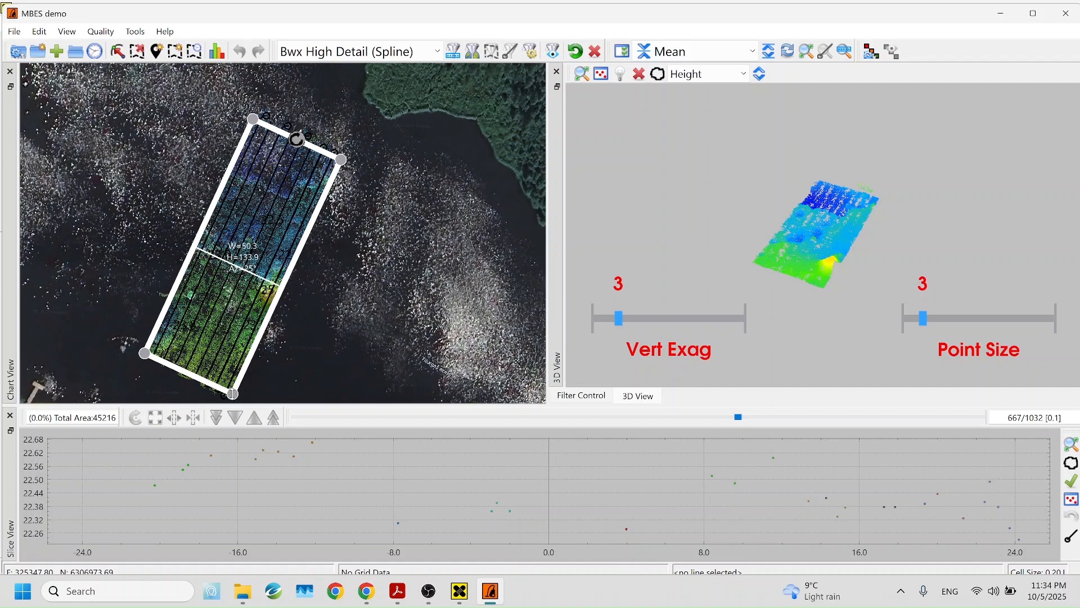
pyautogui.moveTo(349, 255); pyautogui.dragTo(338, 245)
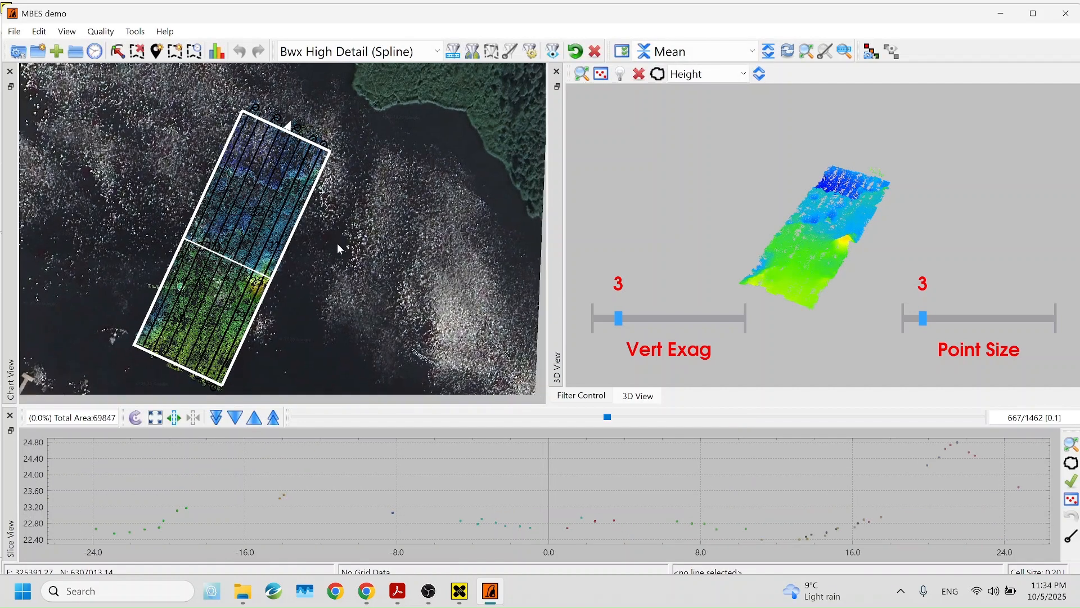
# Probe a spot on the 3D seabed and rotate the point cloud to an oblique angle
pyautogui.click(255, 138)
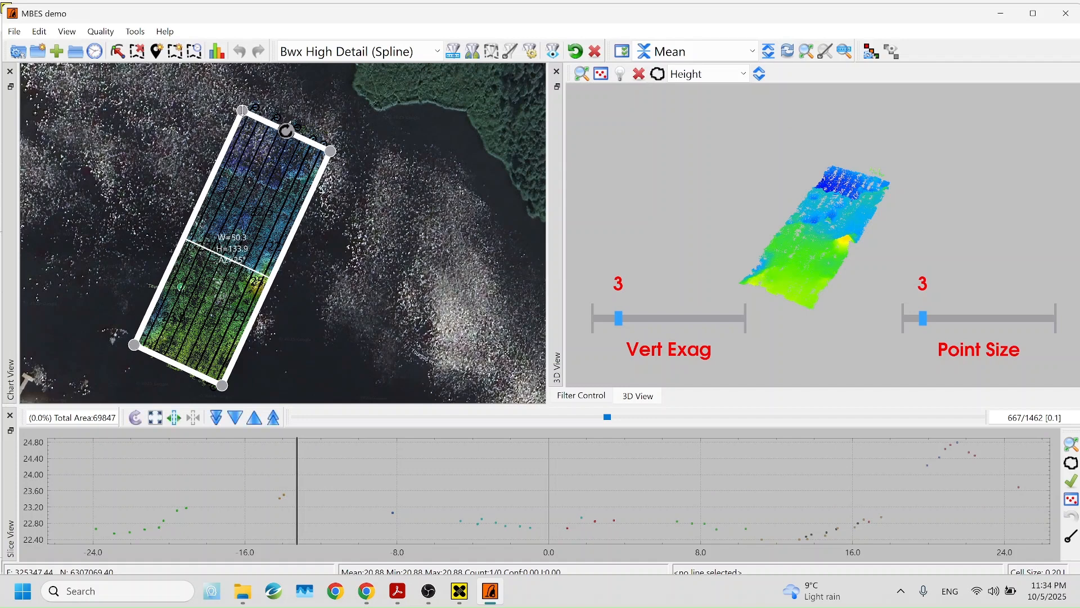
pyautogui.click(406, 153)
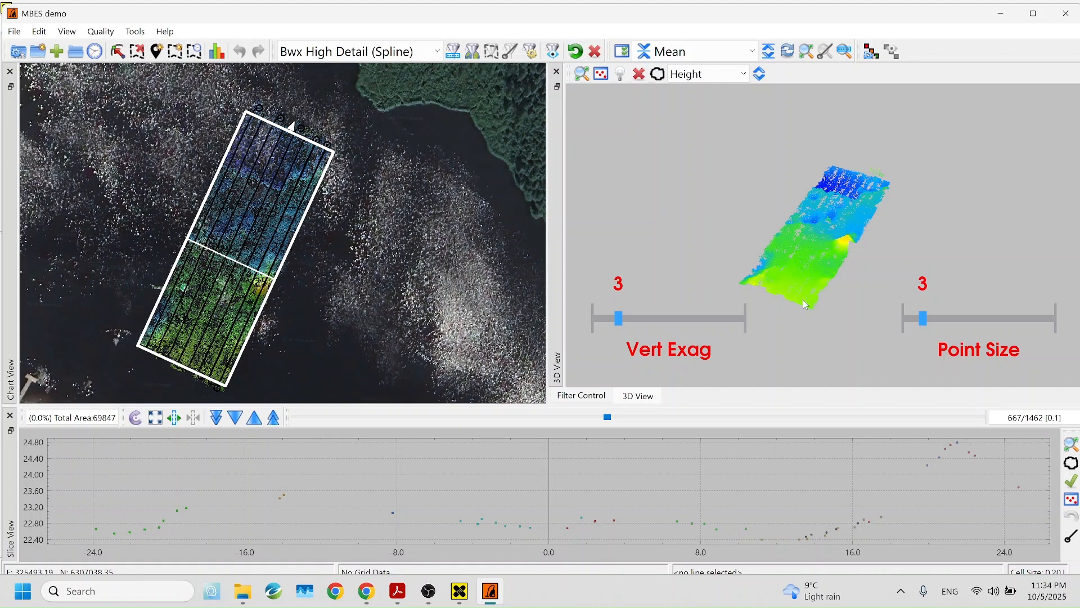
pyautogui.click(794, 291)
pyautogui.moveTo(811, 265); pyautogui.dragTo(698, 283)
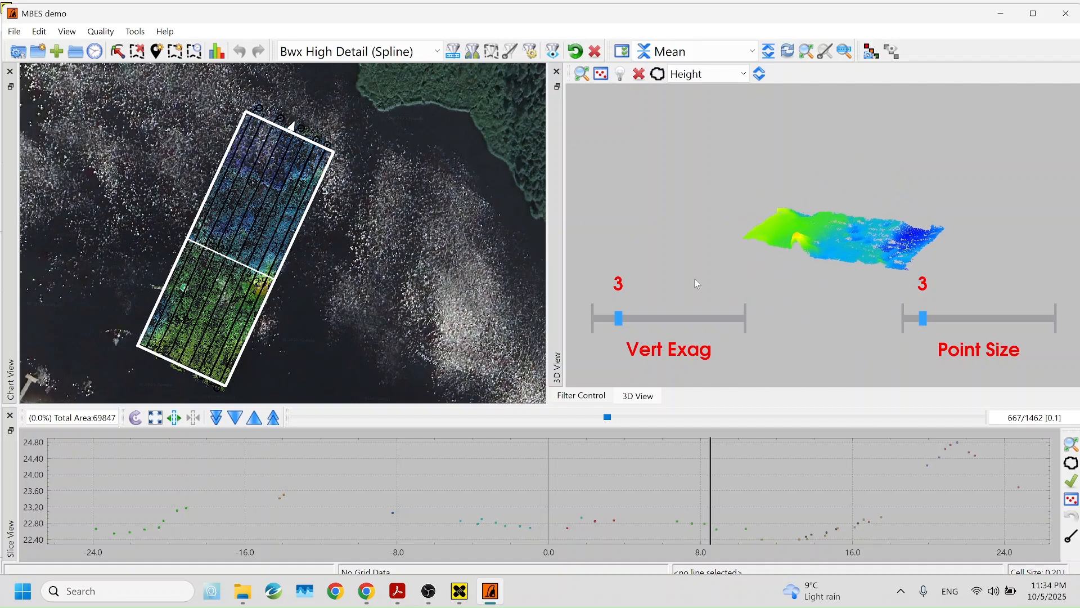
pyautogui.click(241, 372)
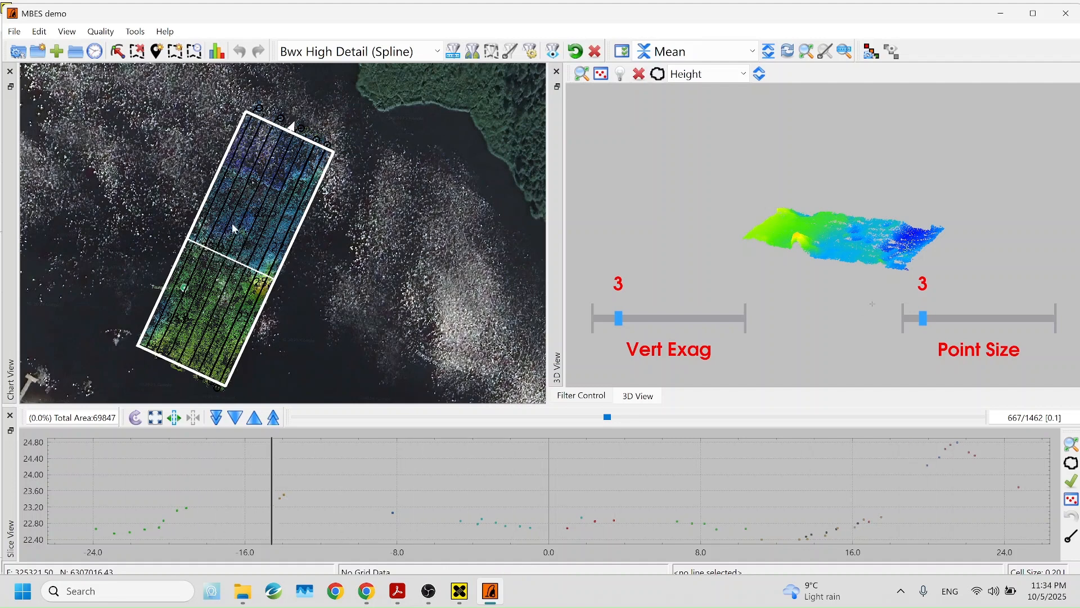
# Place the cross-section slice, moving it down to the lower part of the survey rectangle
pyautogui.rightClick(250, 218)
pyautogui.click(277, 223)
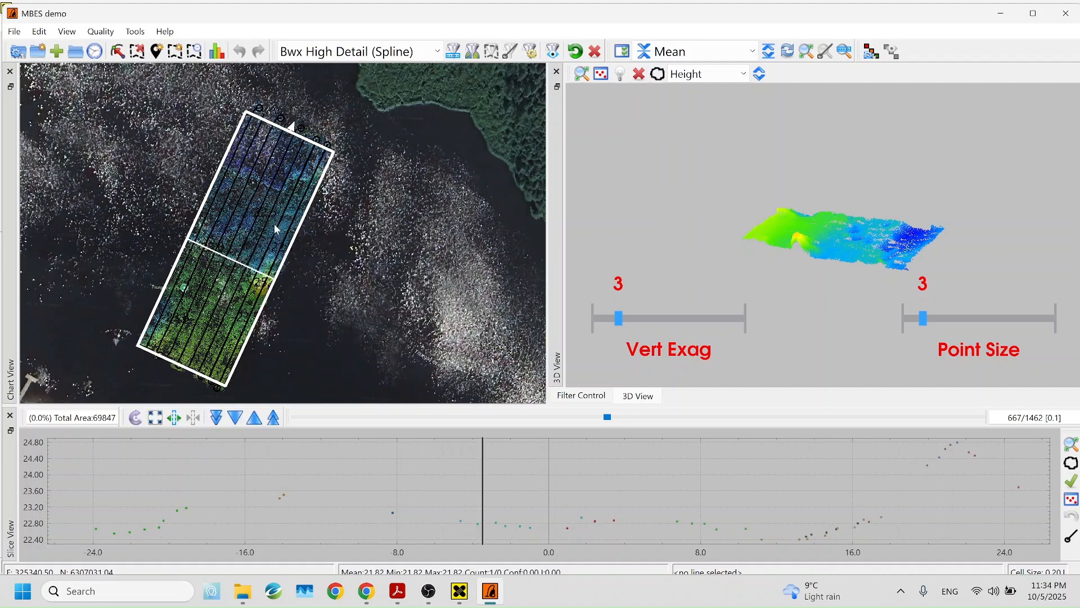
pyautogui.rightClick(275, 175)
pyautogui.click(281, 180)
pyautogui.rightClick(197, 301)
pyautogui.click(205, 306)
# Step the slice forward along the survey with the slice arrows
pyautogui.click(239, 423)
pyautogui.click(239, 422)
pyautogui.click(238, 423)
pyautogui.click(258, 419)
pyautogui.click(258, 419)
pyautogui.click(258, 418)
pyautogui.click(258, 419)
pyautogui.click(258, 418)
pyautogui.click(258, 419)
pyautogui.click(258, 418)
pyautogui.click(259, 418)
pyautogui.click(258, 419)
pyautogui.click(258, 419)
pyautogui.click(258, 419)
pyautogui.click(258, 418)
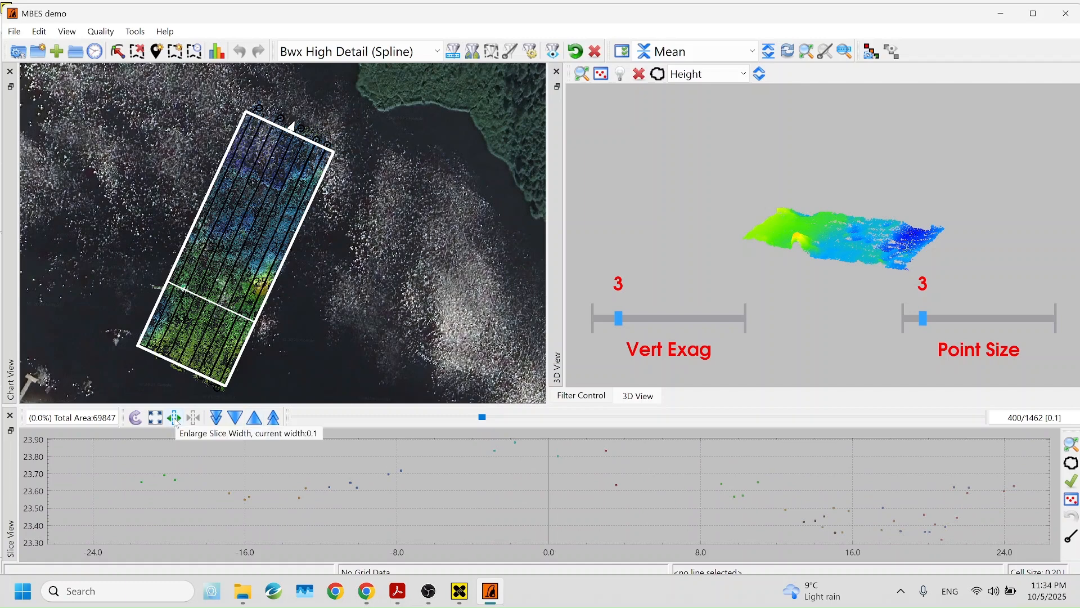
# Widen the slice in five steps, then narrow it in four, ending at width 11.7
pyautogui.click(174, 420)
pyautogui.click(175, 420)
pyautogui.click(176, 420)
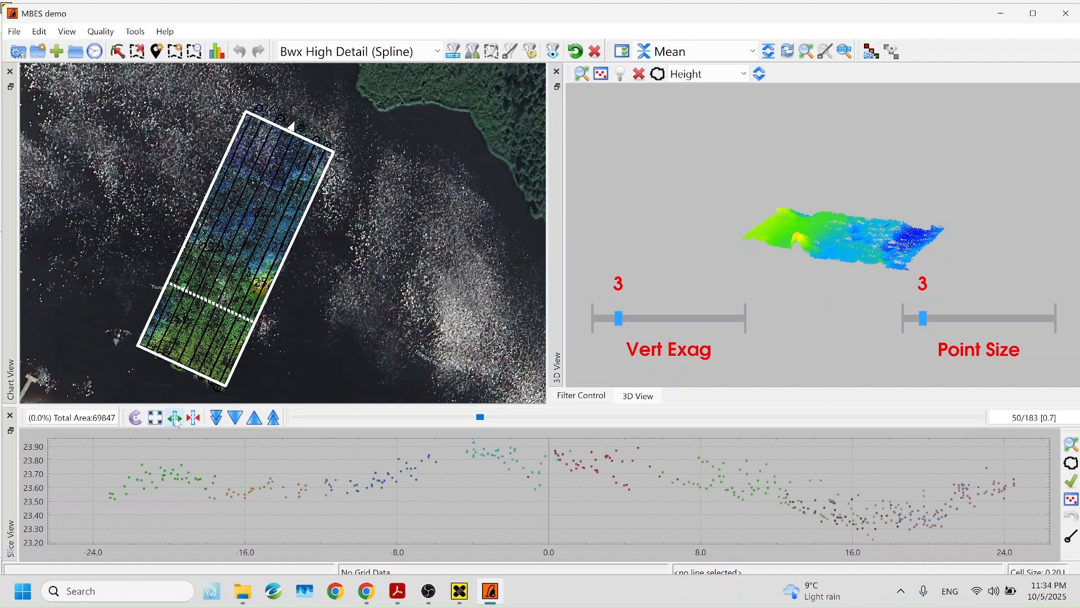
pyautogui.click(176, 420)
pyautogui.click(176, 420)
pyautogui.click(176, 420)
pyautogui.click(177, 420)
pyautogui.click(176, 420)
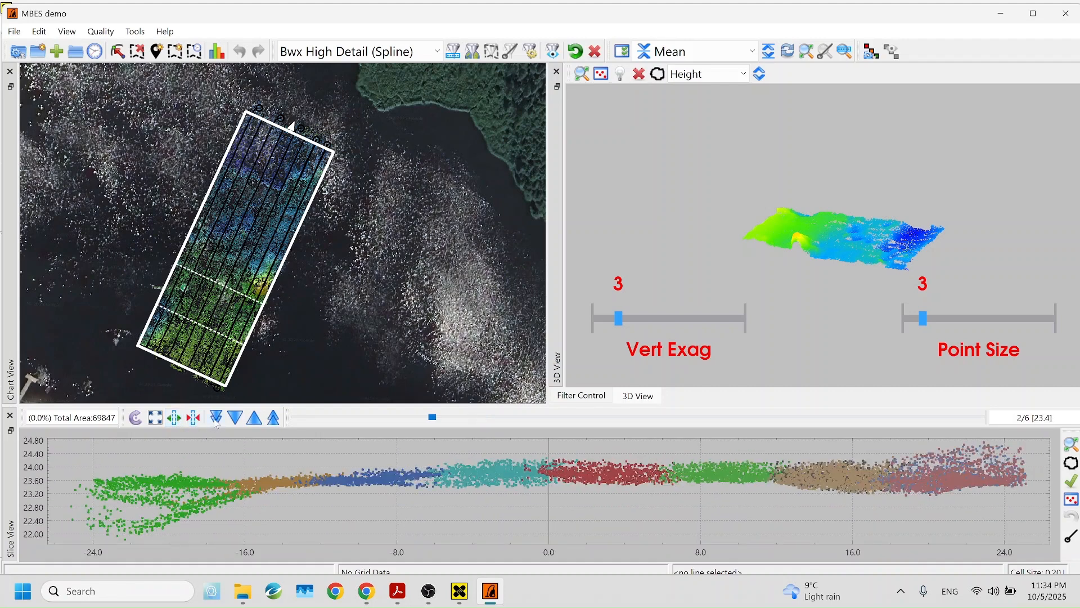
pyautogui.click(194, 422)
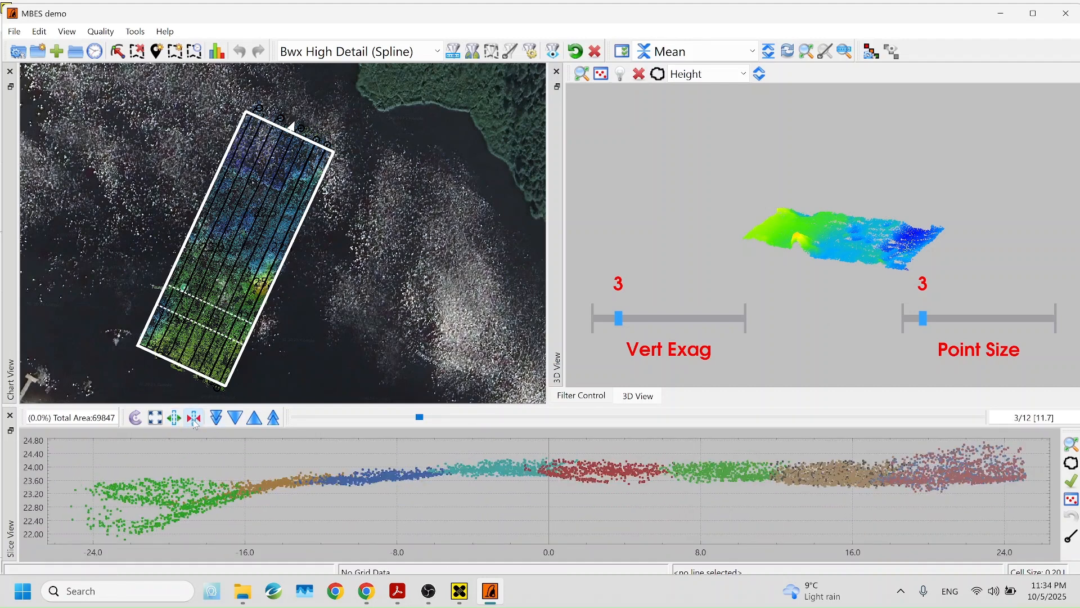
pyautogui.click(194, 422)
pyautogui.click(194, 422)
pyautogui.click(194, 422)
pyautogui.click(194, 422)
pyautogui.click(194, 422)
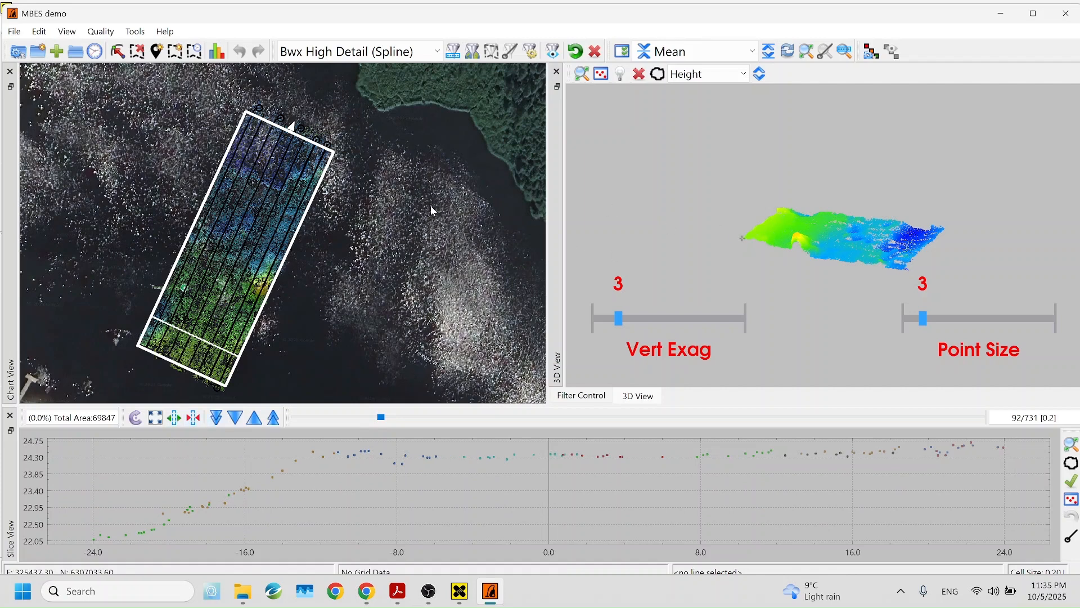
# Flatten the 3D view, set point size 10, and lasso-reject the floating outlier points
pyautogui.moveTo(754, 270); pyautogui.dragTo(922, 254)
pyautogui.moveTo(747, 233); pyautogui.dragTo(690, 248)
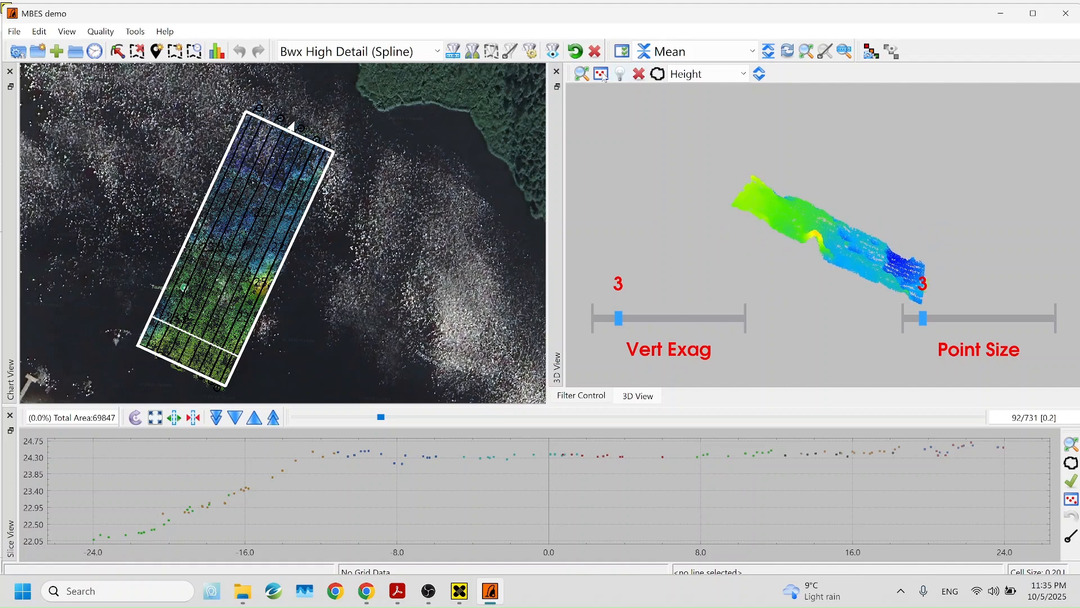
pyautogui.click(583, 76)
pyautogui.moveTo(860, 200); pyautogui.dragTo(860, 170)
pyautogui.scroll(5, 913, 184)
pyautogui.scroll(6, 922, 185)
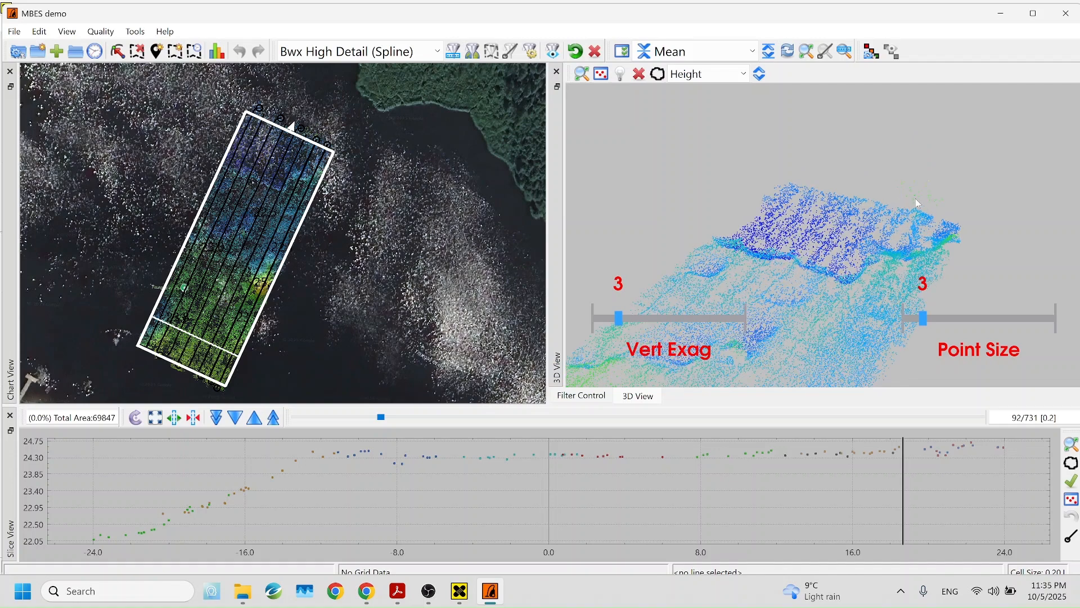
pyautogui.moveTo(928, 321); pyautogui.dragTo(933, 217)
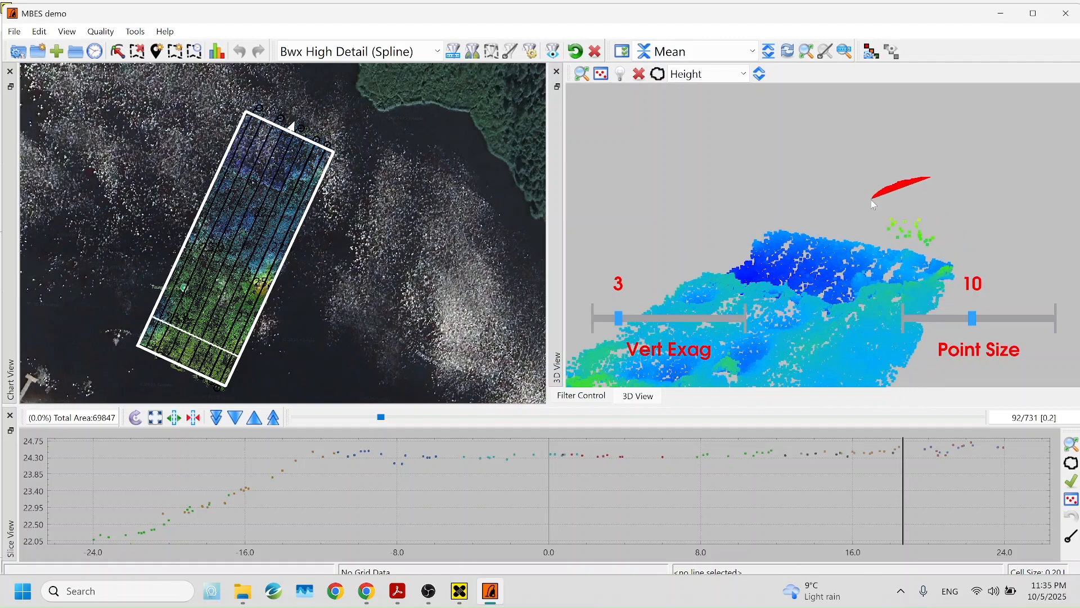
pyautogui.moveTo(863, 220)
pyautogui.mouseDown()
pyautogui.moveTo(877, 242)
pyautogui.moveTo(963, 254)
pyautogui.mouseUp()
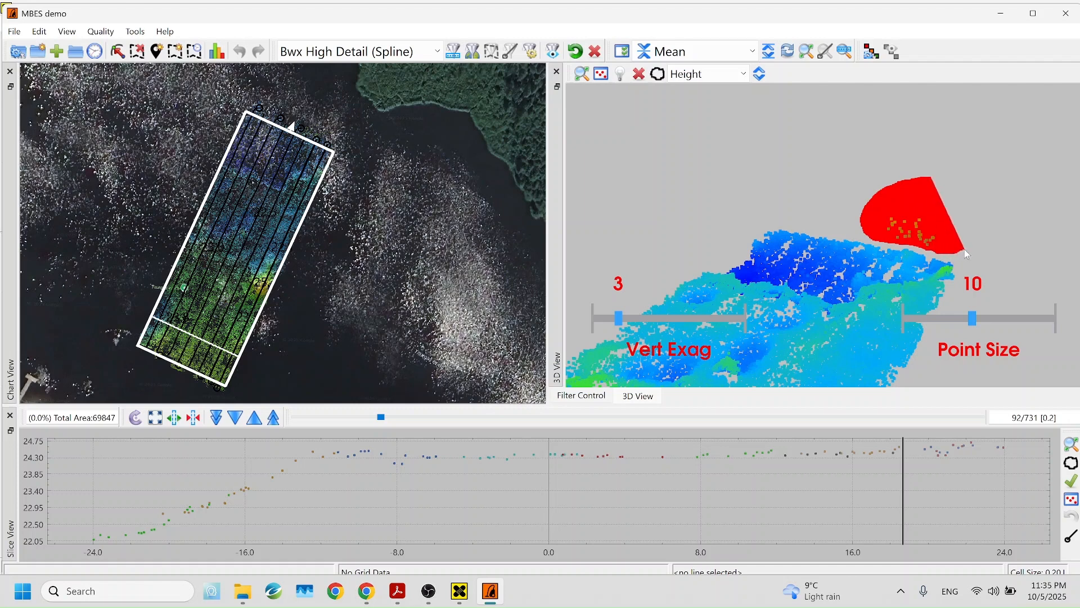
pyautogui.moveTo(964, 248); pyautogui.dragTo(964, 250)
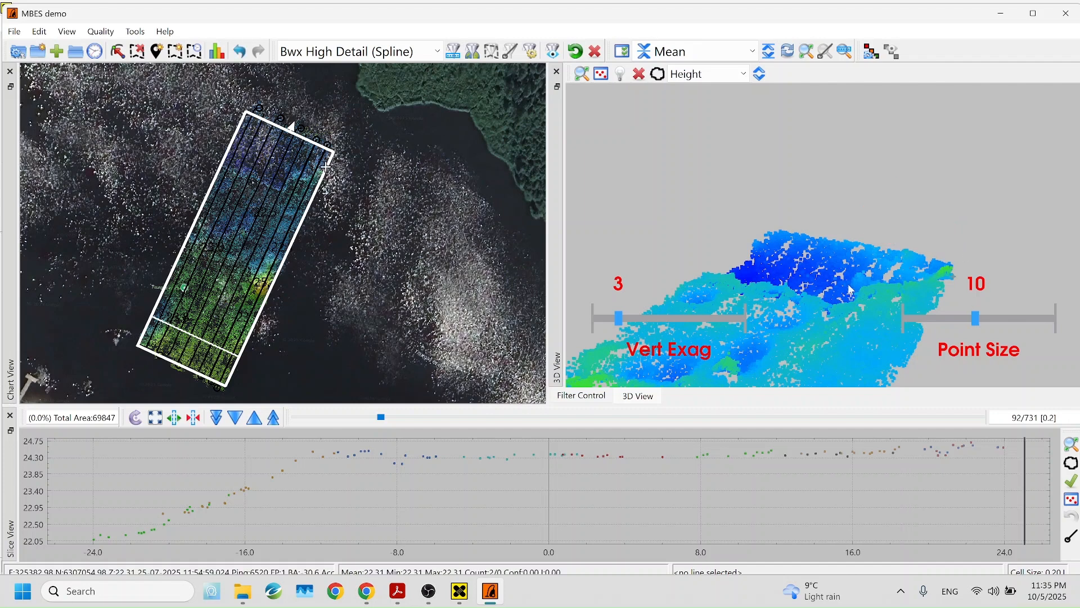
# Fit the whole patch in 3D, rotate it near top-down, and zoom the chart onto the rectangle
pyautogui.click(584, 74)
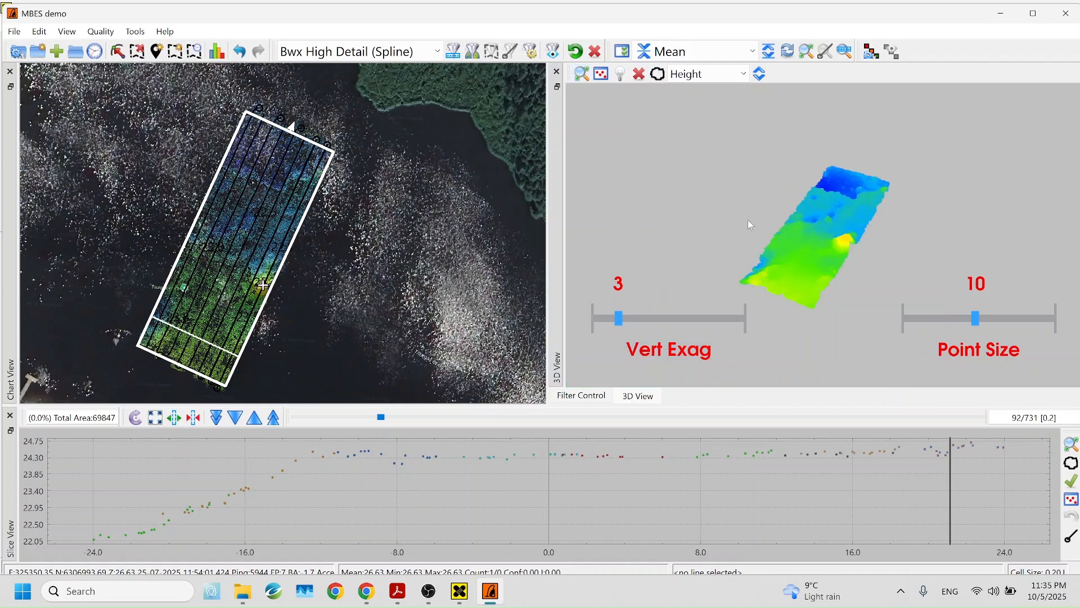
pyautogui.moveTo(772, 170); pyautogui.dragTo(950, 261)
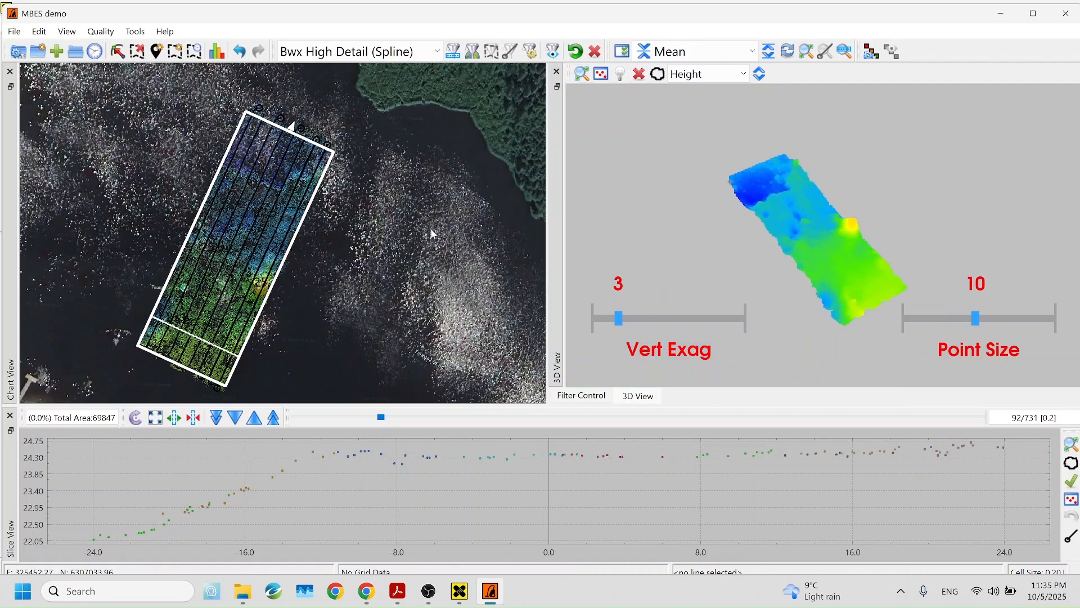
pyautogui.moveTo(365, 228); pyautogui.dragTo(412, 216)
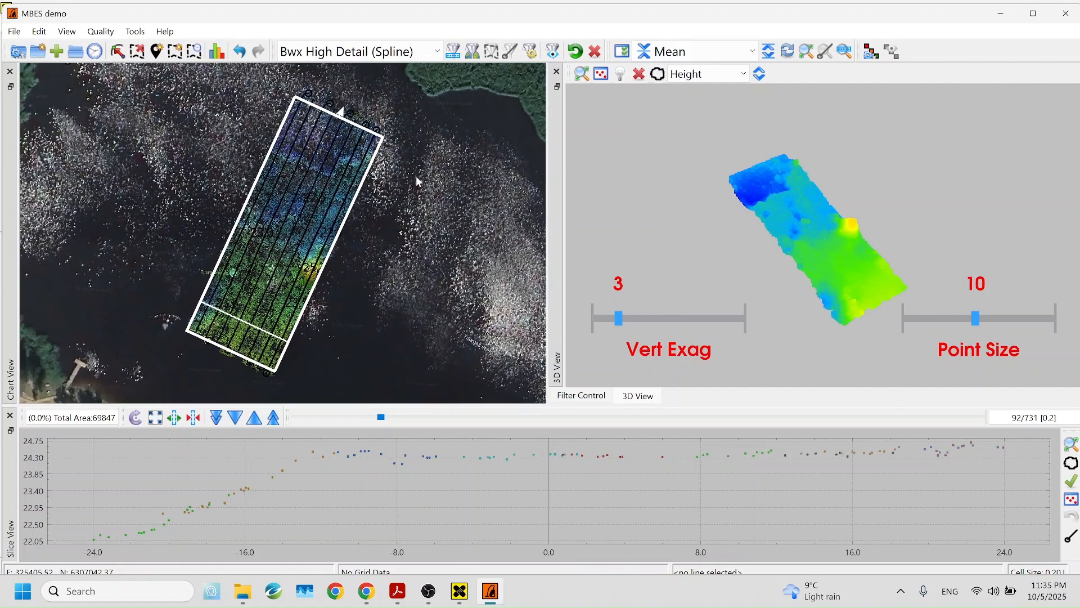
pyautogui.rightClick(414, 176)
pyautogui.click(387, 159)
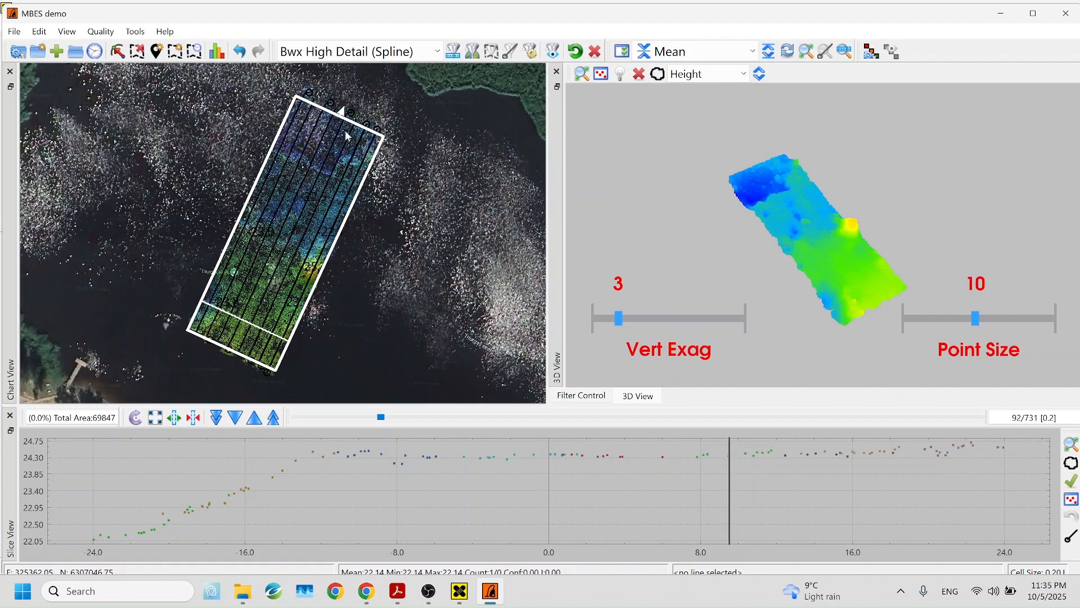
pyautogui.scroll(1, 340, 130)
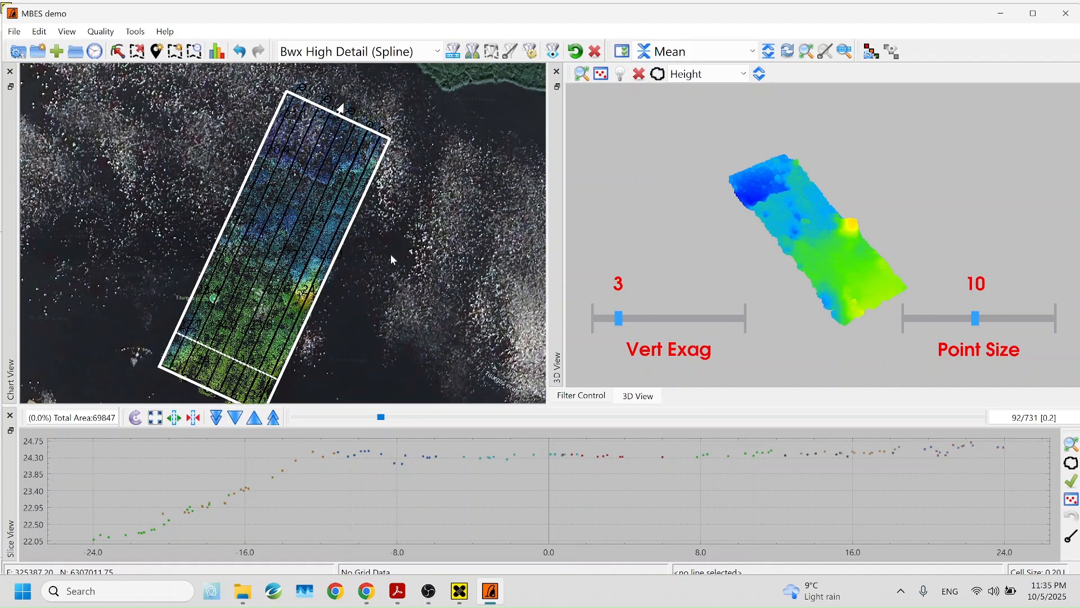
pyautogui.moveTo(390, 254); pyautogui.dragTo(377, 233)
# Turn off the Map Service background layer in the chart's View Properties
pyautogui.rightClick(380, 214)
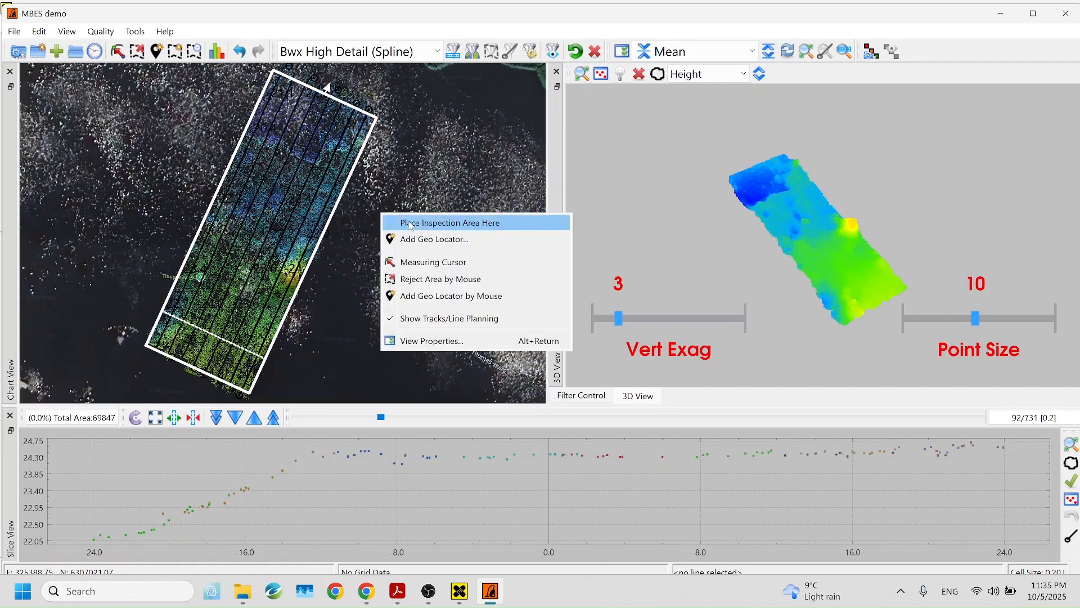
pyautogui.click(450, 340)
pyautogui.click(477, 190)
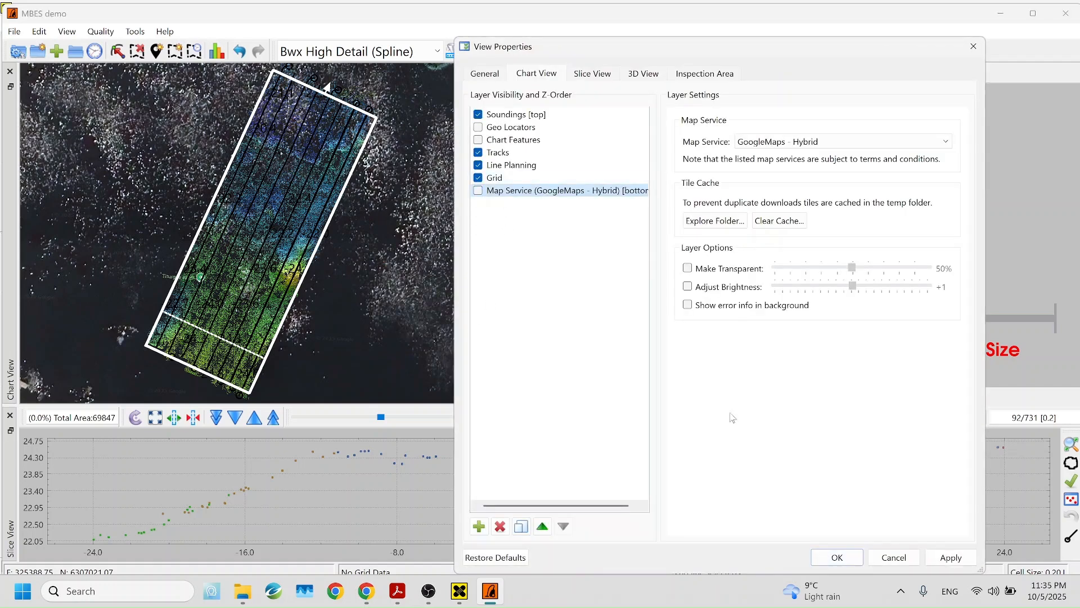
pyautogui.click(951, 557)
pyautogui.click(838, 557)
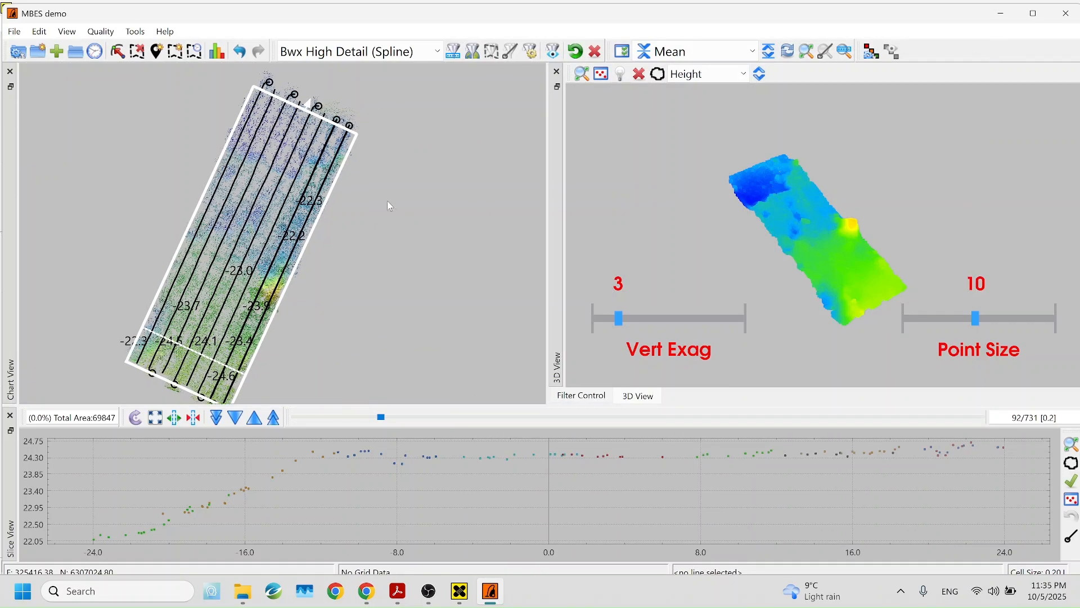
# Pull the inspection rectangle's corners in along the survey lines, reducing its area to 65642
pyautogui.scroll(3, 317, 204)
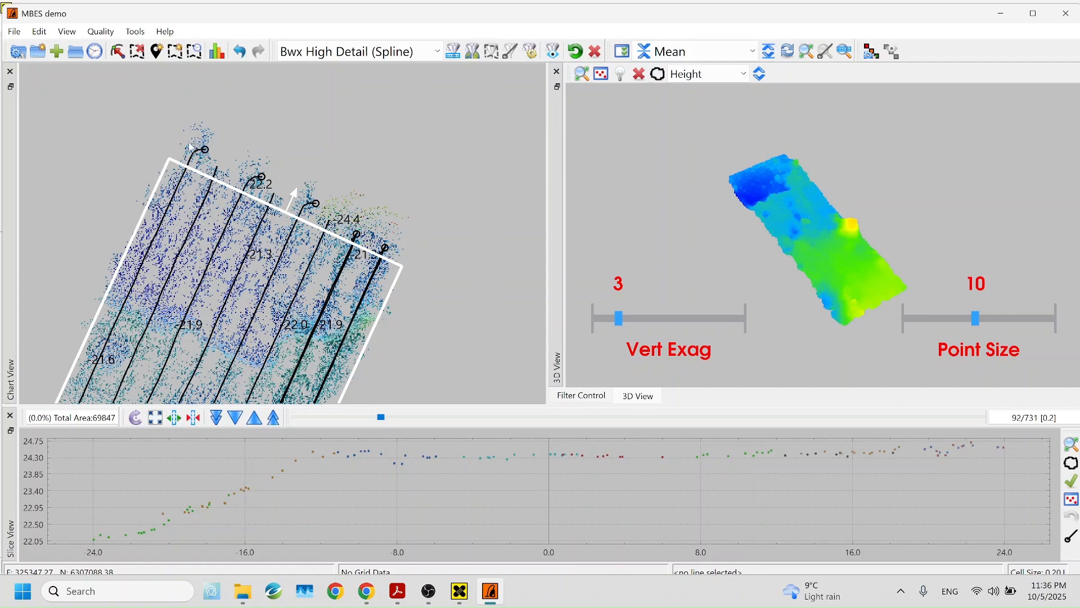
pyautogui.moveTo(433, 259); pyautogui.dragTo(395, 197)
pyautogui.moveTo(225, 207); pyautogui.dragTo(253, 309)
pyautogui.moveTo(309, 231); pyautogui.dragTo(256, 385)
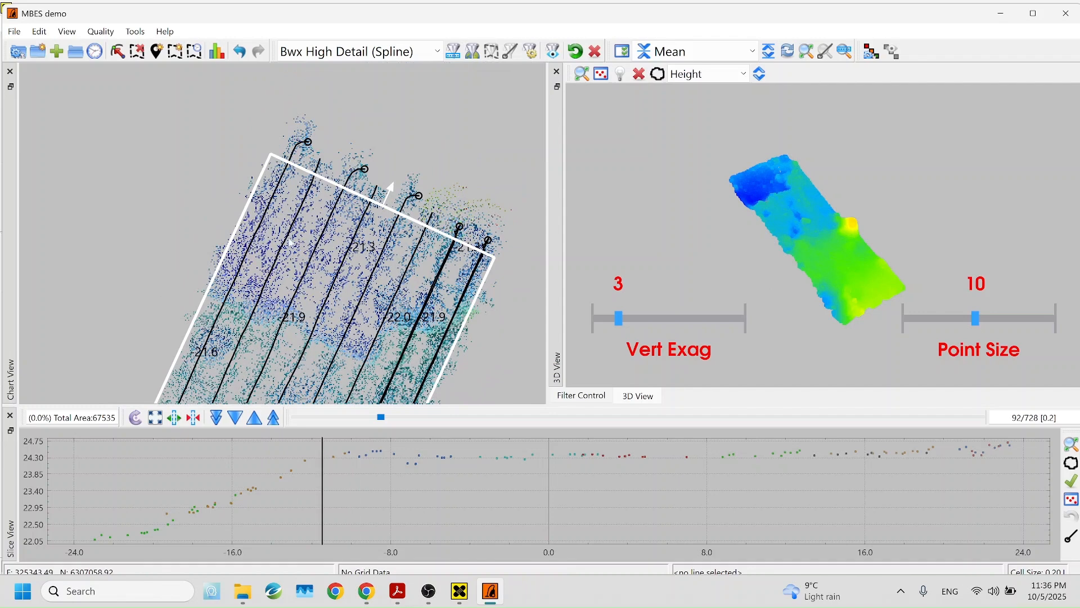
pyautogui.moveTo(274, 155); pyautogui.dragTo(278, 153)
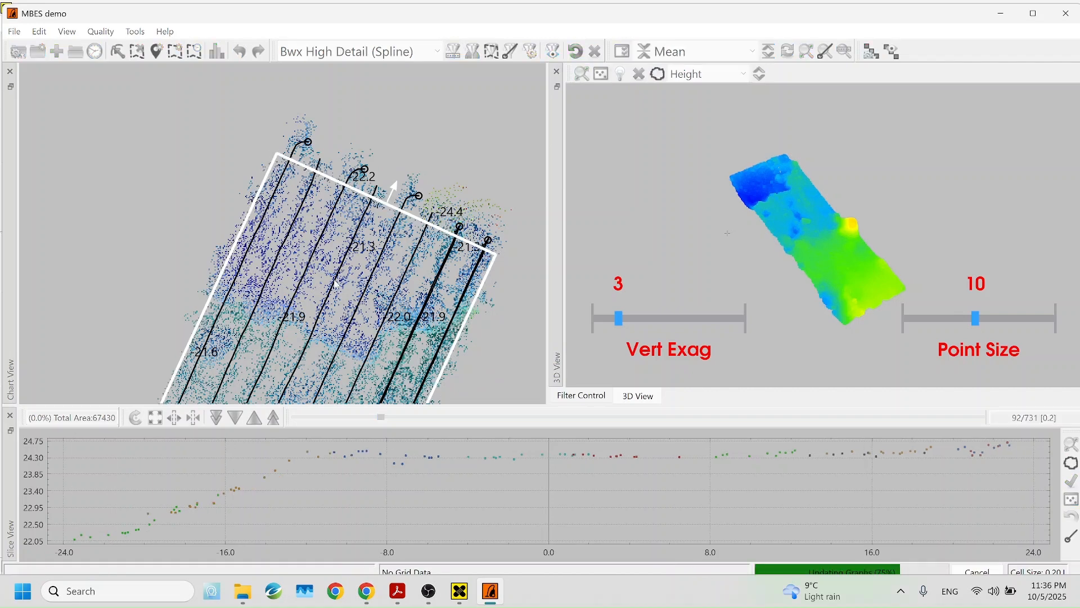
pyautogui.moveTo(331, 293); pyautogui.dragTo(369, 124)
pyautogui.moveTo(269, 275); pyautogui.dragTo(311, 203)
pyautogui.moveTo(337, 347); pyautogui.dragTo(353, 325)
pyautogui.scroll(-2, 391, 255)
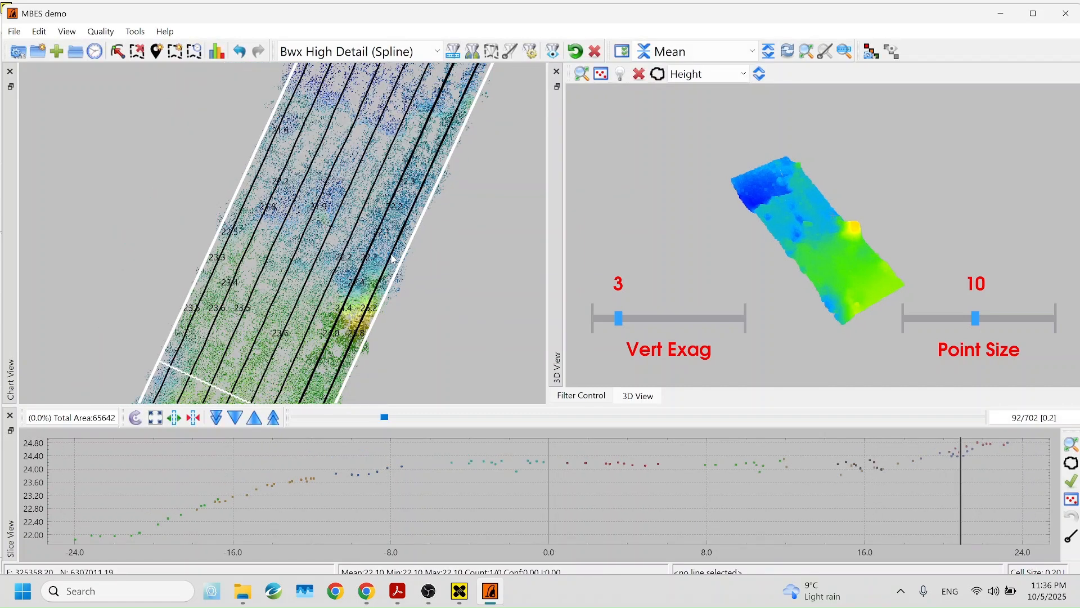
pyautogui.moveTo(457, 223); pyautogui.dragTo(401, 229)
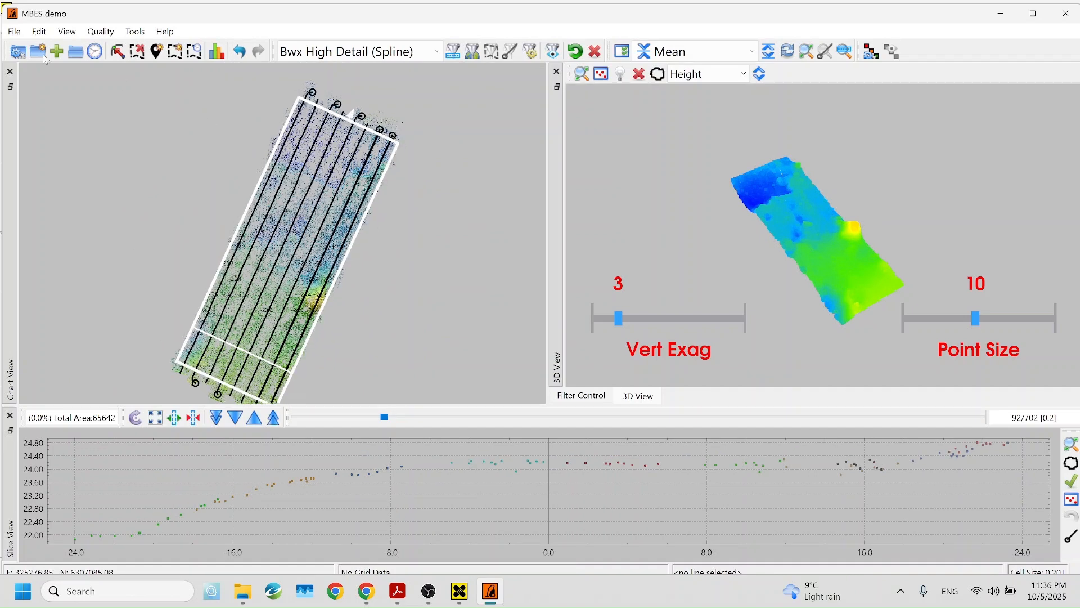
pyautogui.click(39, 32)
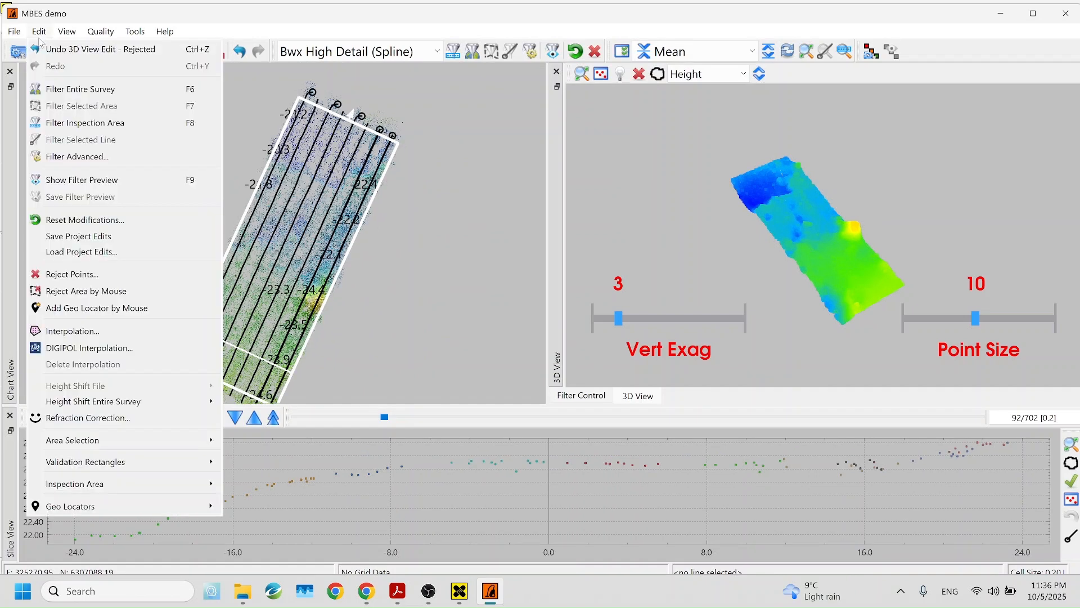
# Reject all points outside the inspection area, about 47% of the data
pyautogui.click(56, 279)
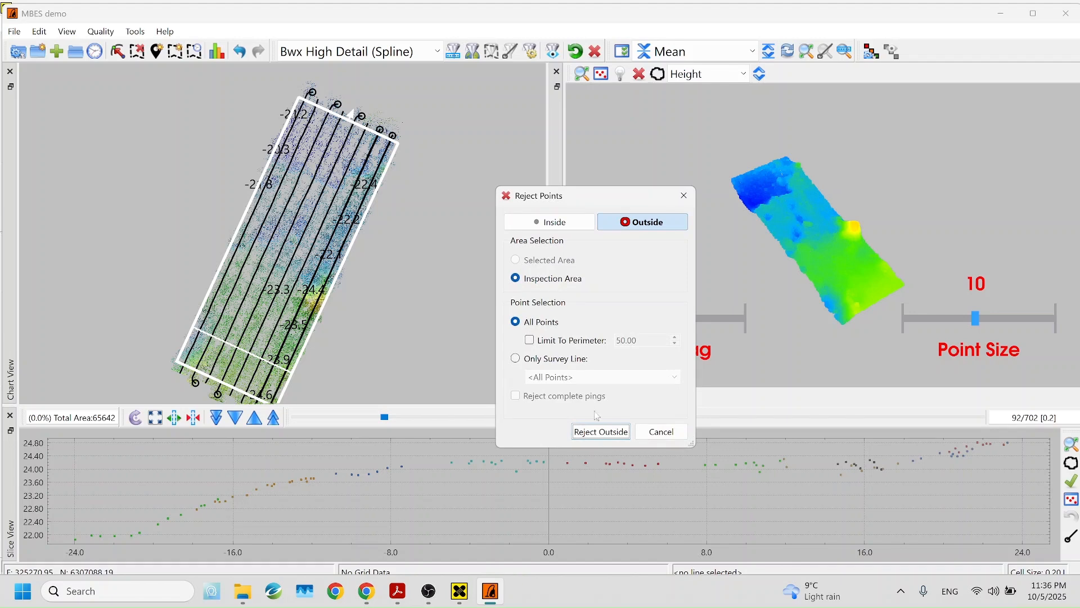
pyautogui.click(601, 432)
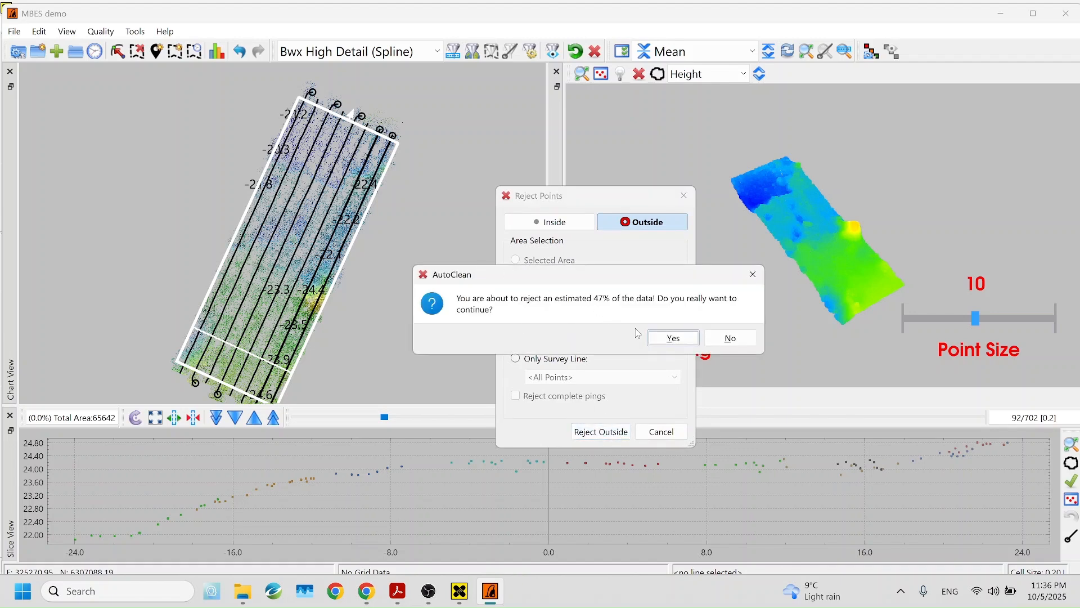
pyautogui.click(674, 338)
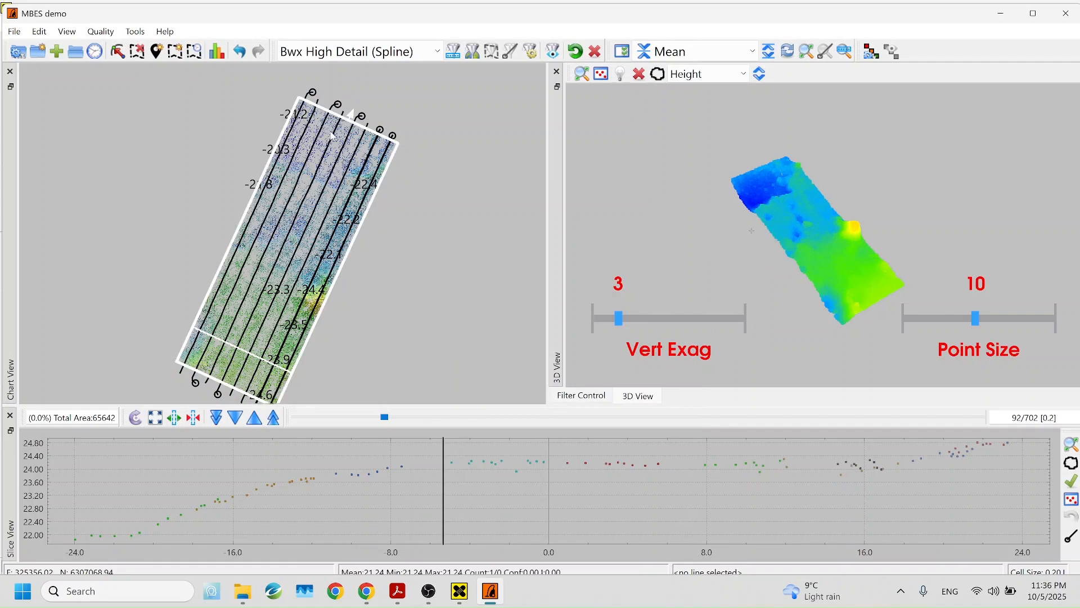
# Orbit the height-coloured 3D seafloor surface to a low side view
pyautogui.scroll(5, 340, 184)
pyautogui.scroll(-5, 392, 143)
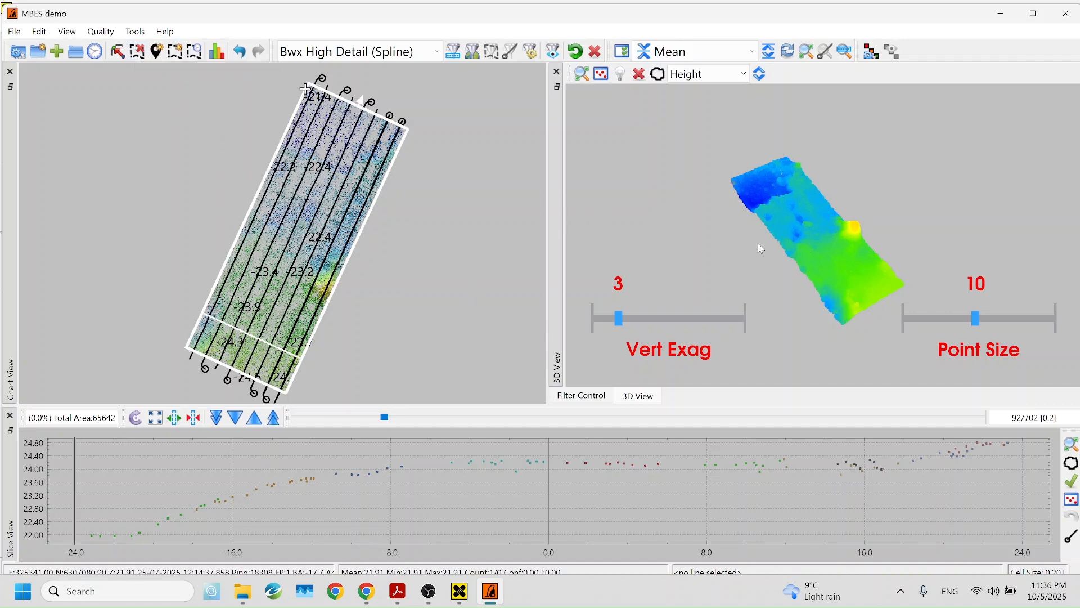
pyautogui.scroll(5, 795, 257)
pyautogui.moveTo(842, 260); pyautogui.dragTo(804, 274)
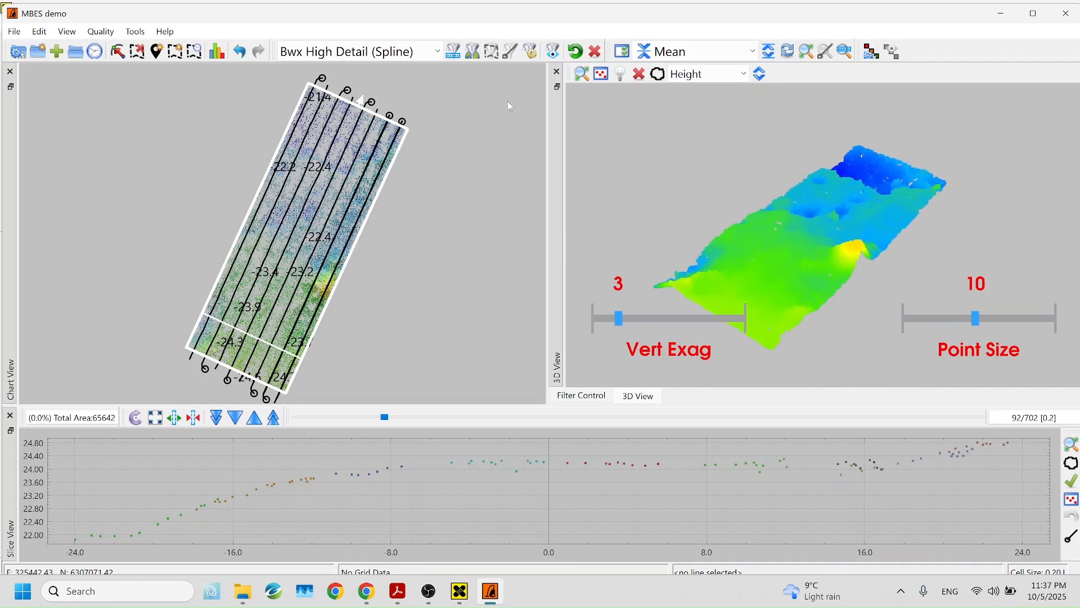
# Widen the Filter Control panel and preview the Bwx High Detail (Spline) filter, then turn the preview off
pyautogui.click(582, 396)
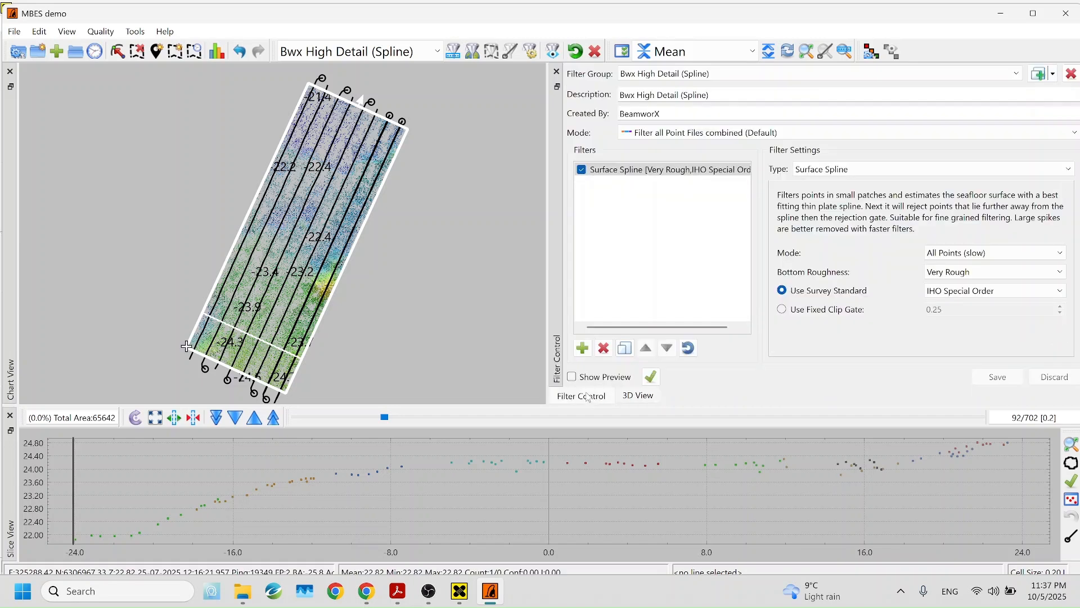
pyautogui.moveTo(554, 247); pyautogui.dragTo(495, 247)
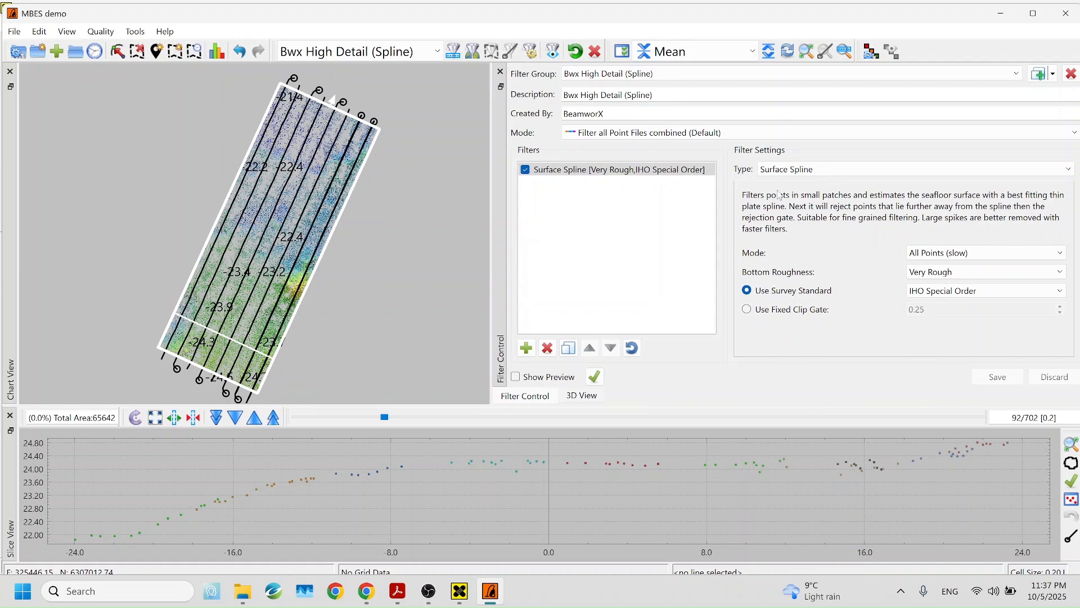
pyautogui.click(516, 377)
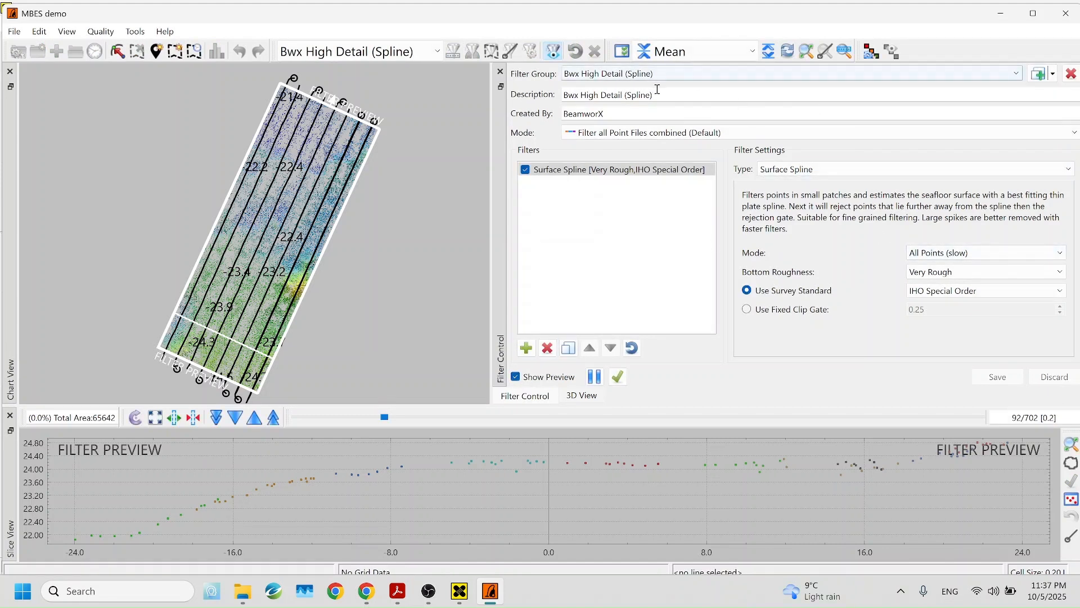
pyautogui.click(1018, 75)
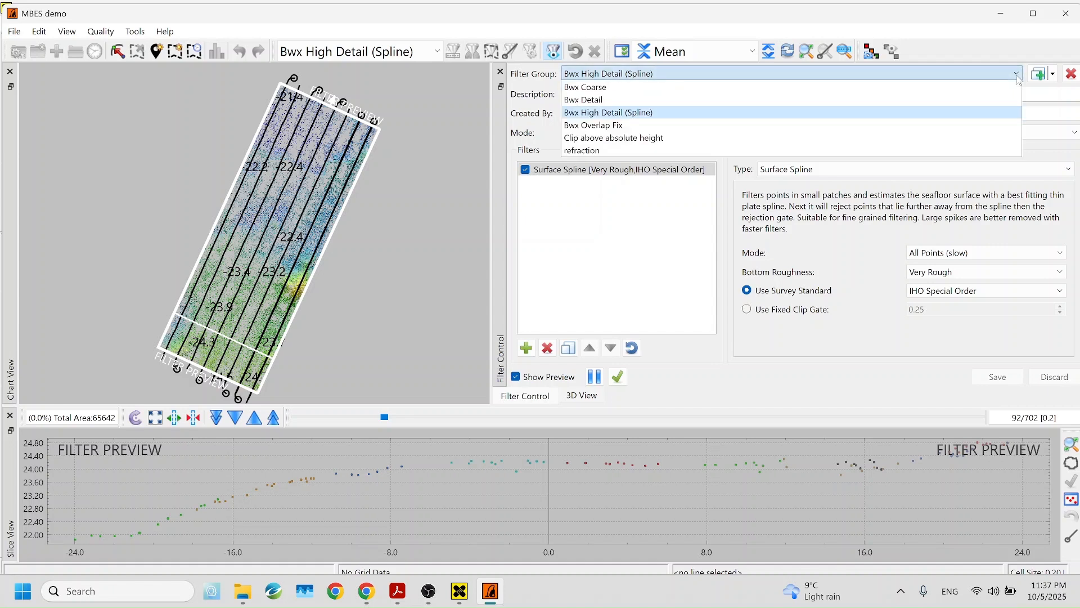
pyautogui.click(1018, 77)
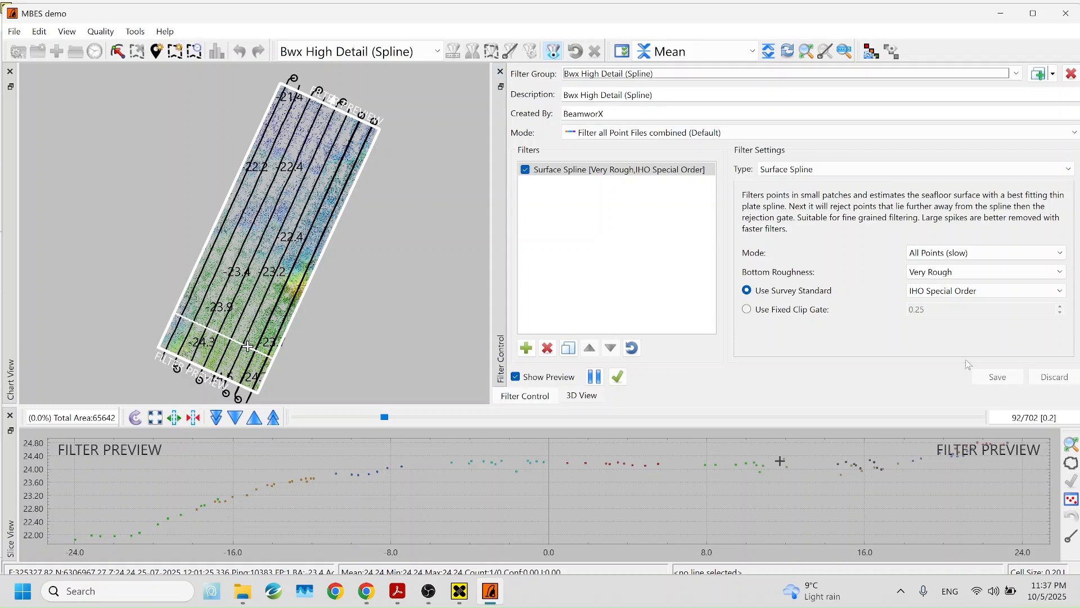
pyautogui.click(535, 383)
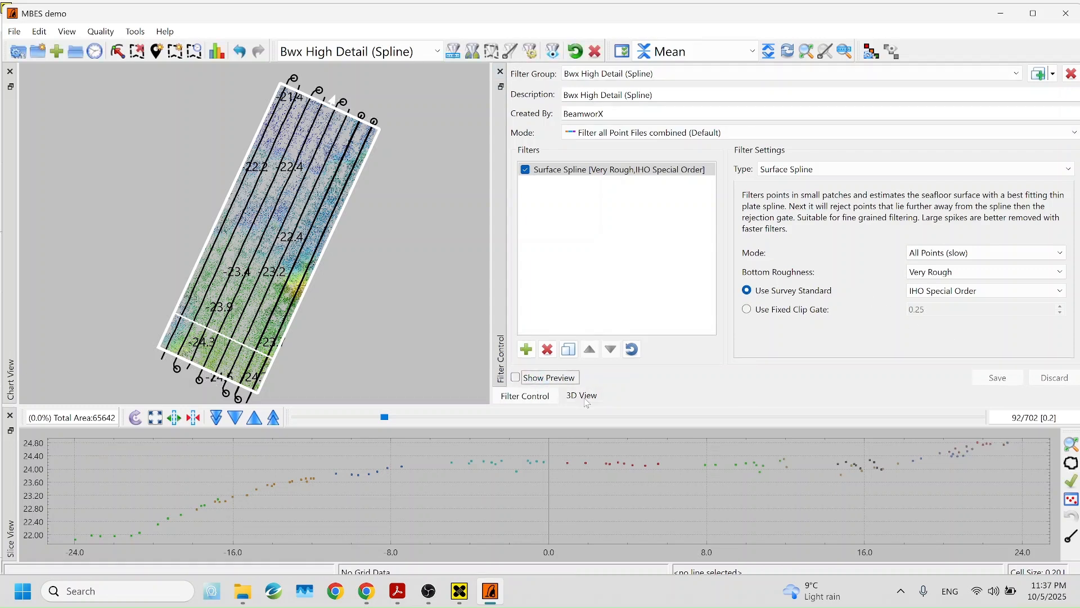
pyautogui.click(583, 396)
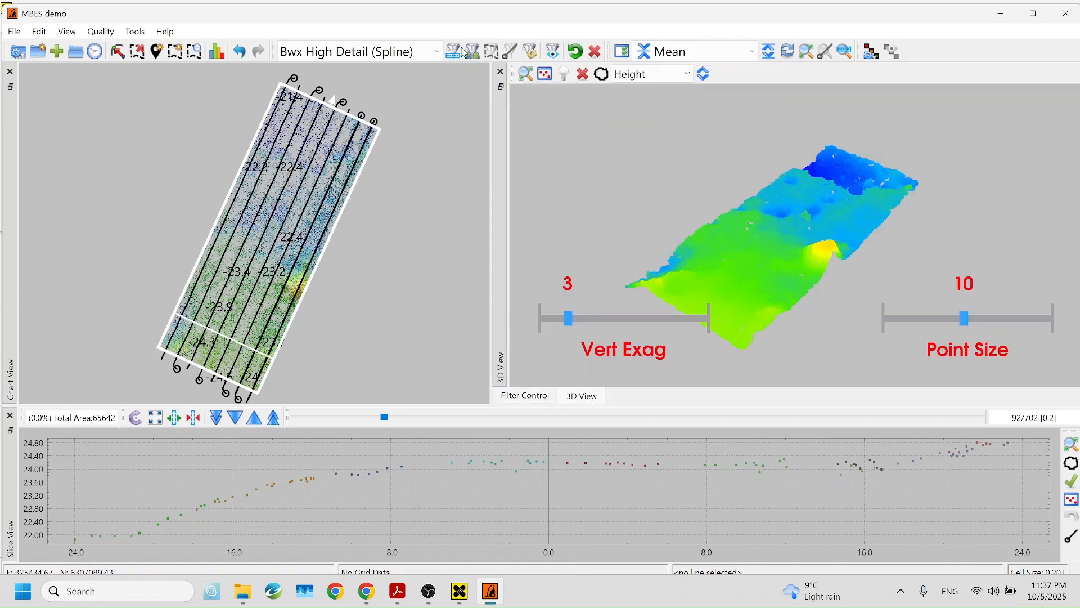
# Filter the entire survey with the Bwx High Detail (Spline) preset
pyautogui.click(438, 53)
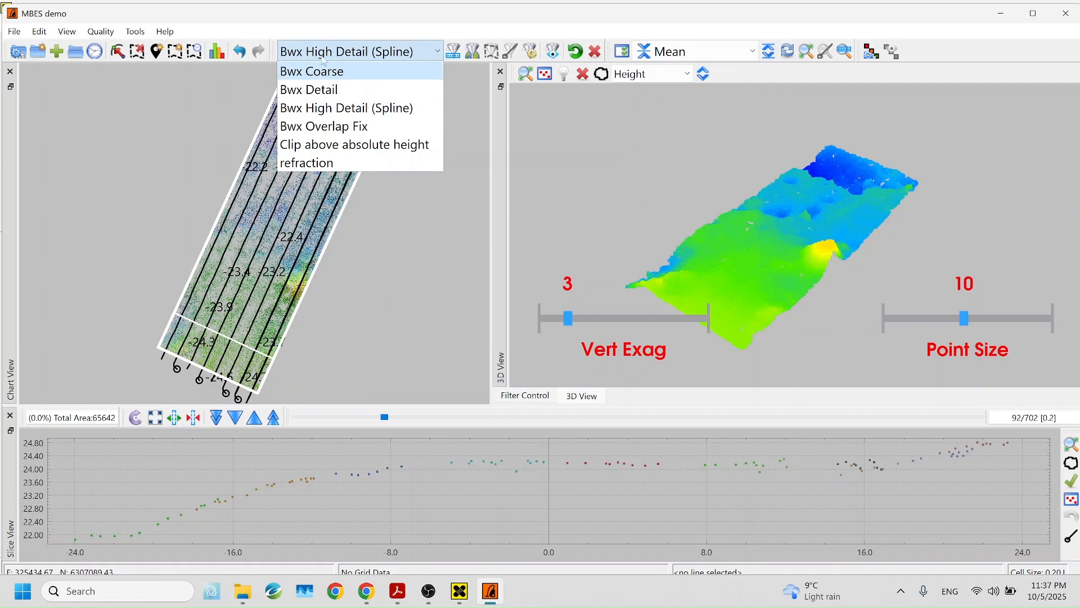
pyautogui.click(368, 51)
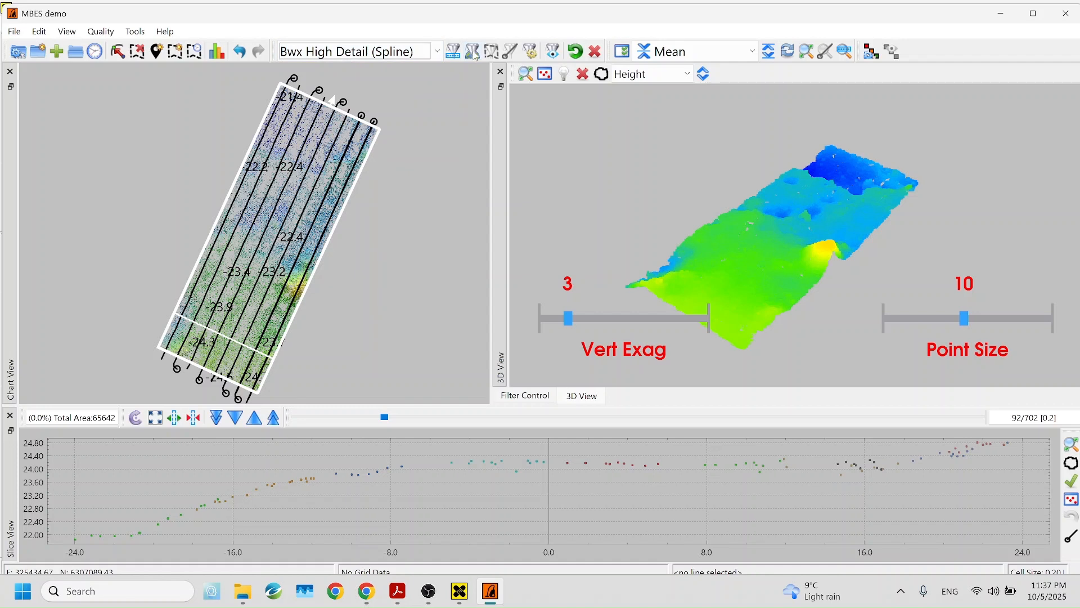
pyautogui.click(474, 51)
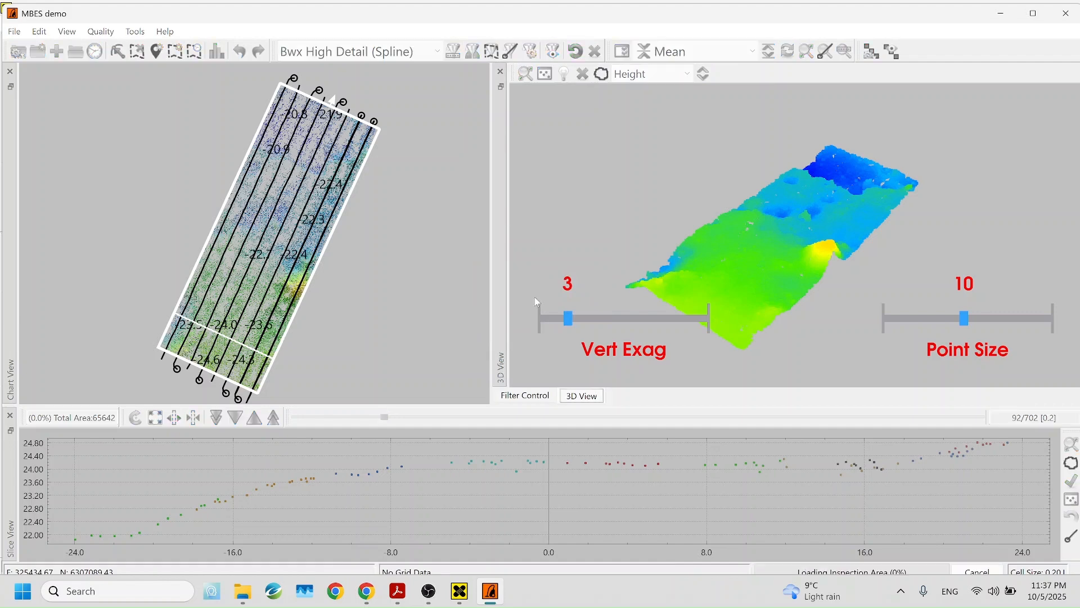
# Rotate the 3D surface from edge-on to an oblique top-down view, then show the Filter Control settings
pyautogui.moveTo(774, 320); pyautogui.dragTo(936, 275)
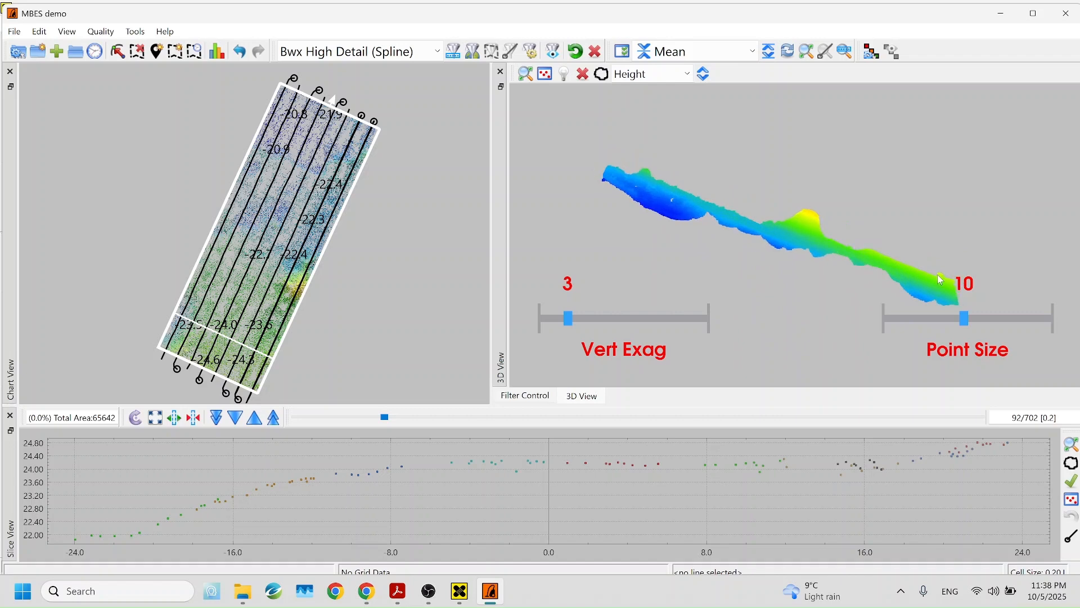
pyautogui.moveTo(677, 208)
pyautogui.mouseDown()
pyautogui.moveTo(775, 266)
pyautogui.moveTo(818, 265)
pyautogui.moveTo(665, 224)
pyautogui.mouseUp()
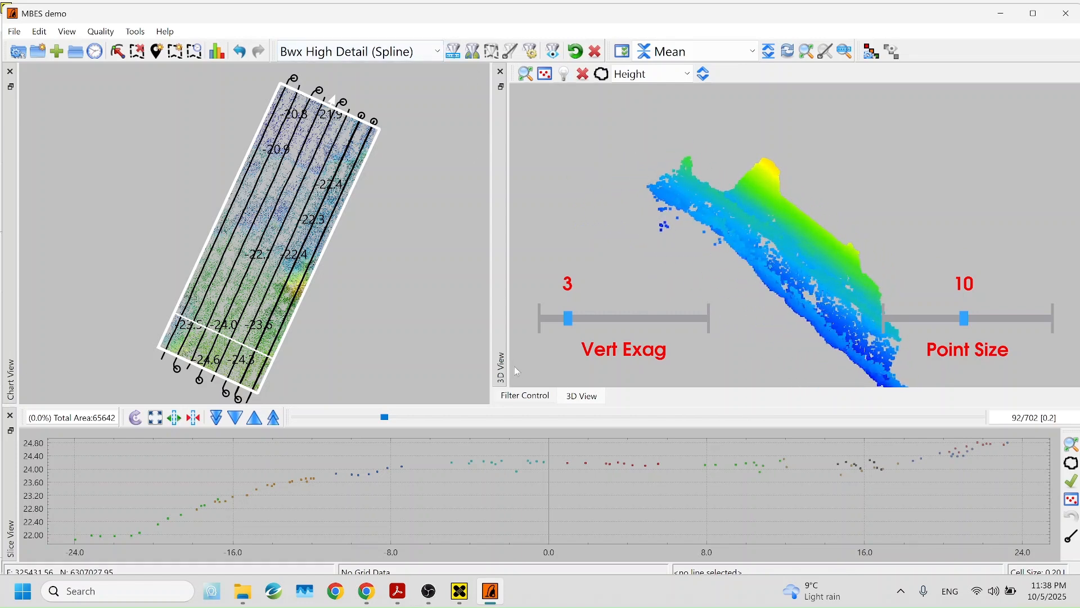
pyautogui.click(521, 396)
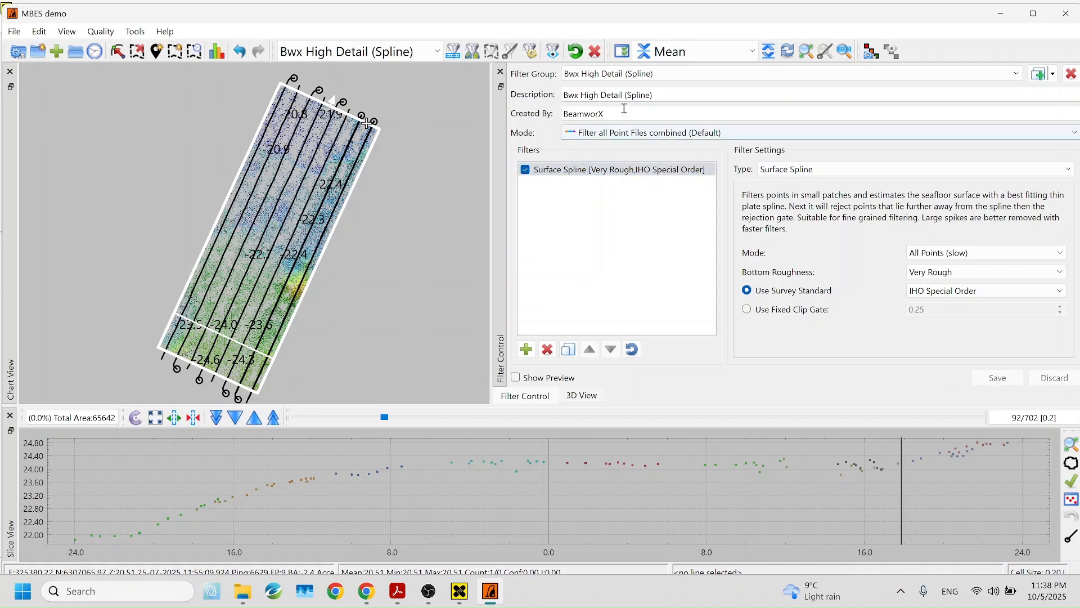
# Switch the filter group to Bwx Coarse and preview what it would remove in the 3D point cloud
pyautogui.click(655, 79)
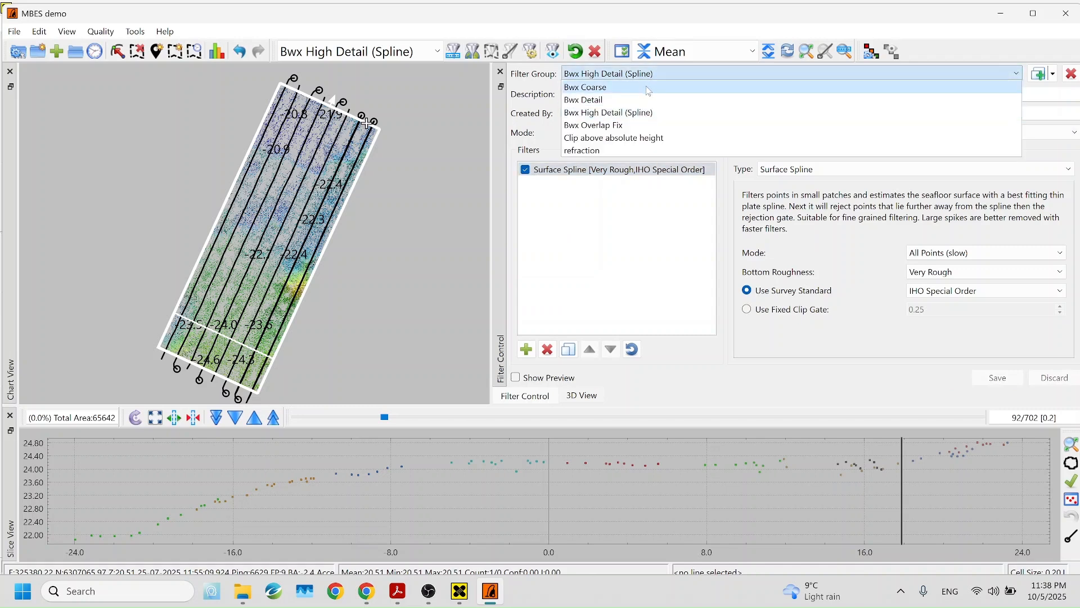
pyautogui.click(648, 89)
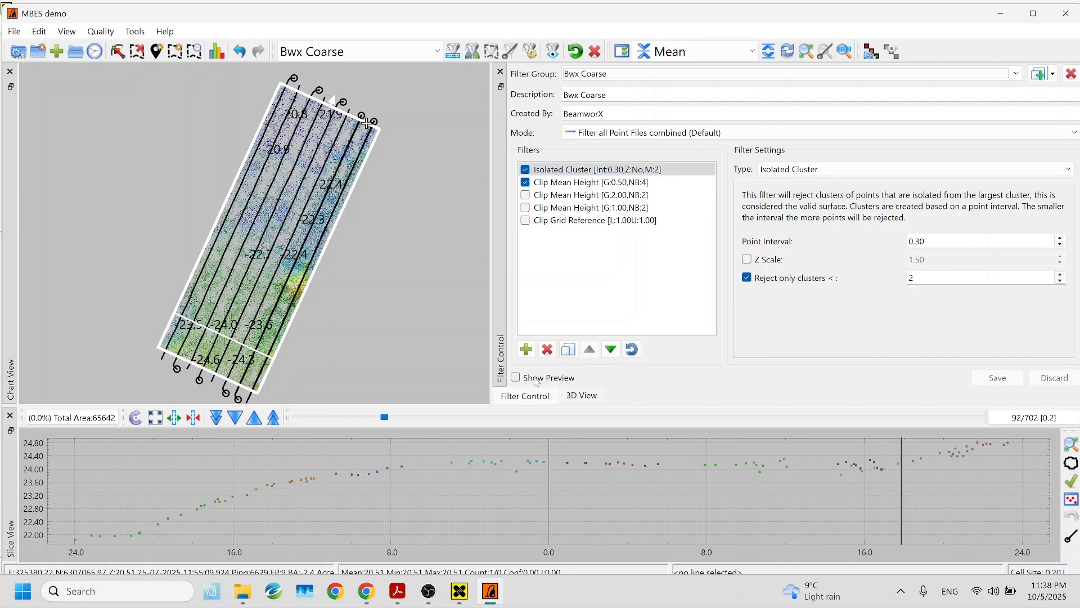
pyautogui.click(516, 378)
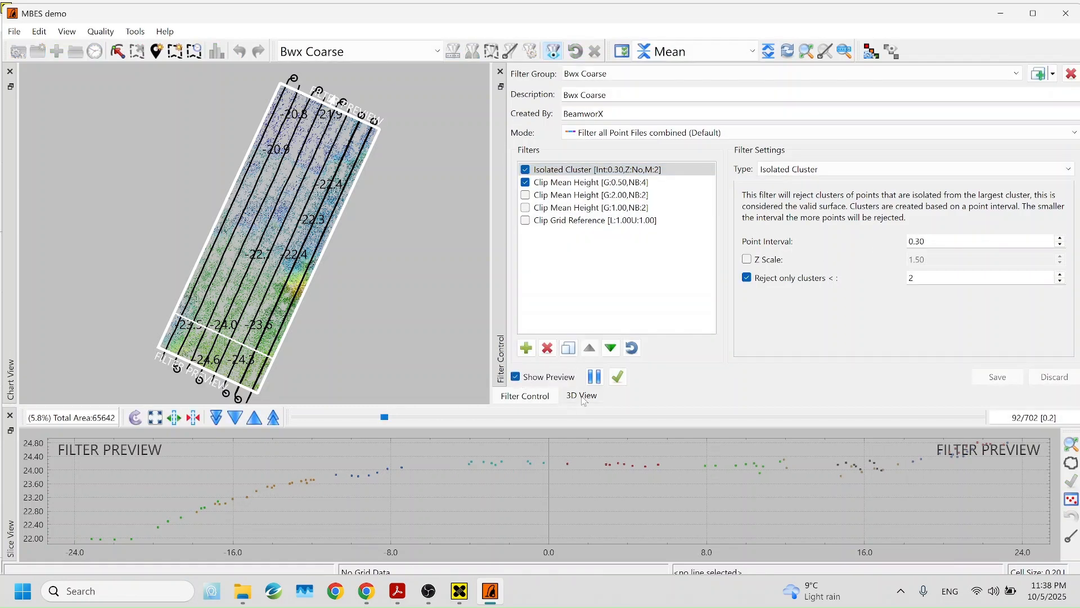
pyautogui.click(581, 396)
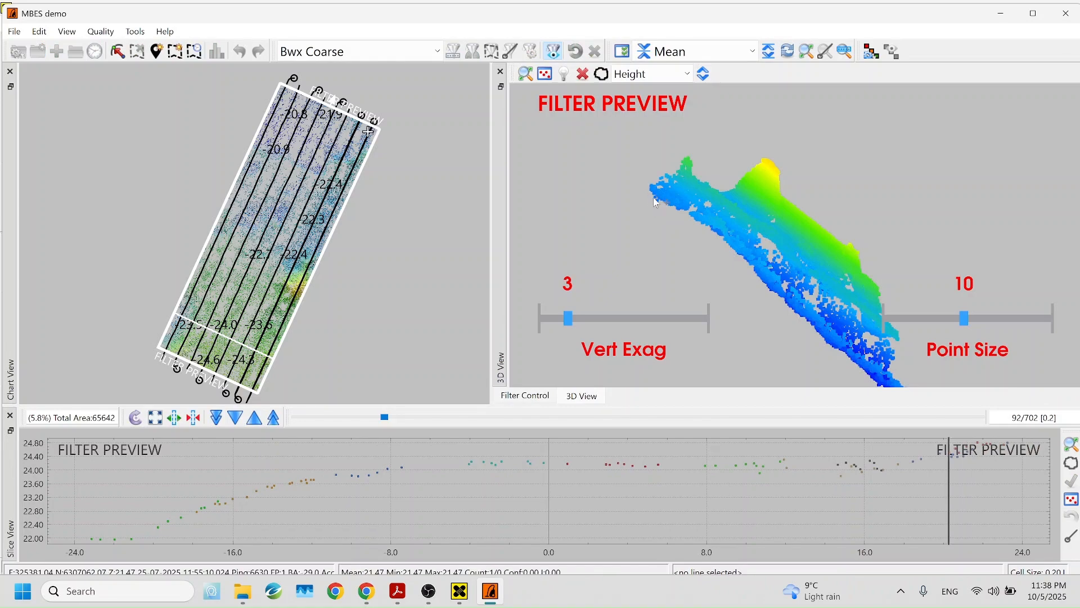
pyautogui.moveTo(652, 208); pyautogui.dragTo(544, 104)
pyautogui.click(526, 396)
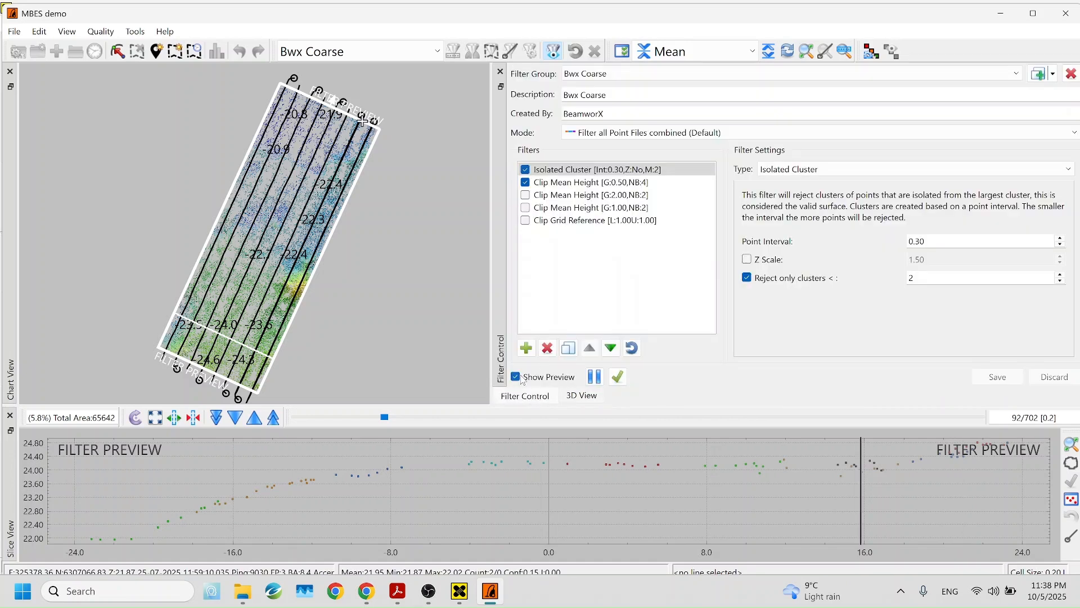
pyautogui.click(585, 397)
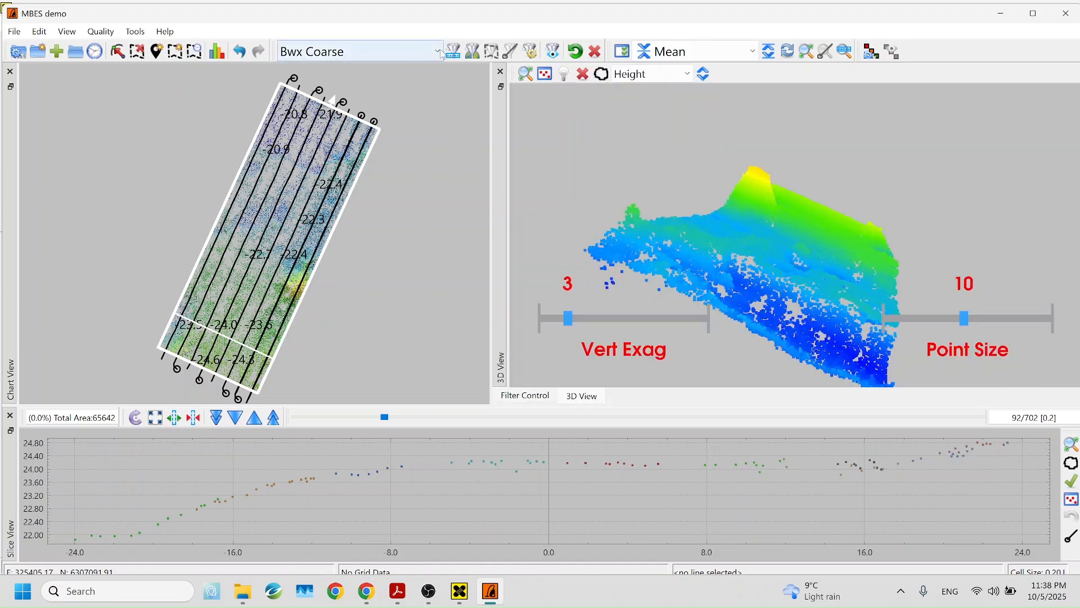
# Apply the Bwx Coarse filter and rotate the cleaned point cloud, picking a point to locate on the chart
pyautogui.click(476, 55)
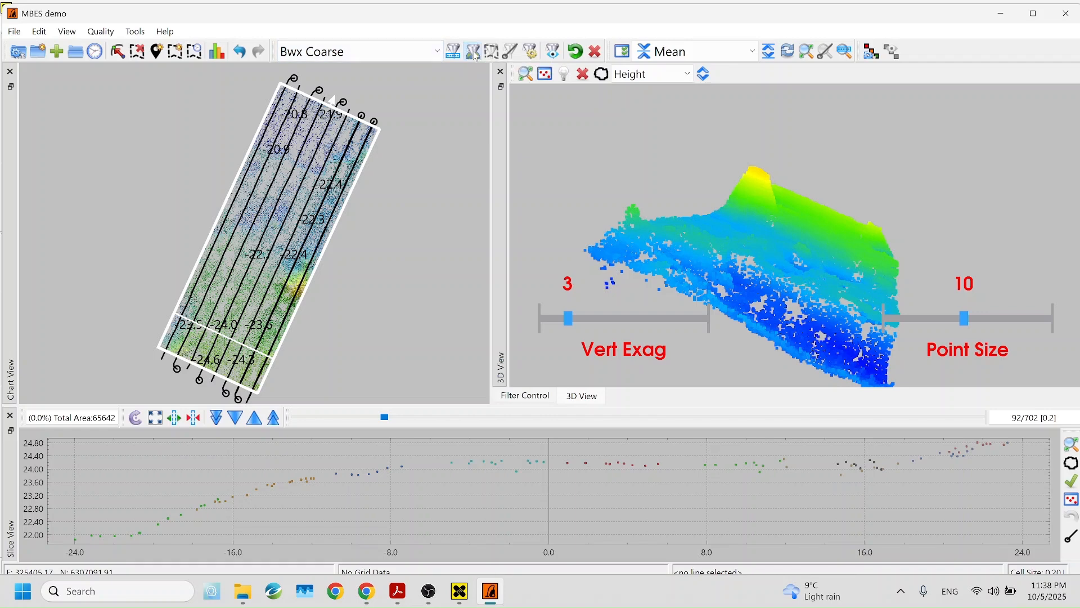
pyautogui.moveTo(618, 231); pyautogui.dragTo(605, 273)
pyautogui.moveTo(738, 269); pyautogui.dragTo(675, 304)
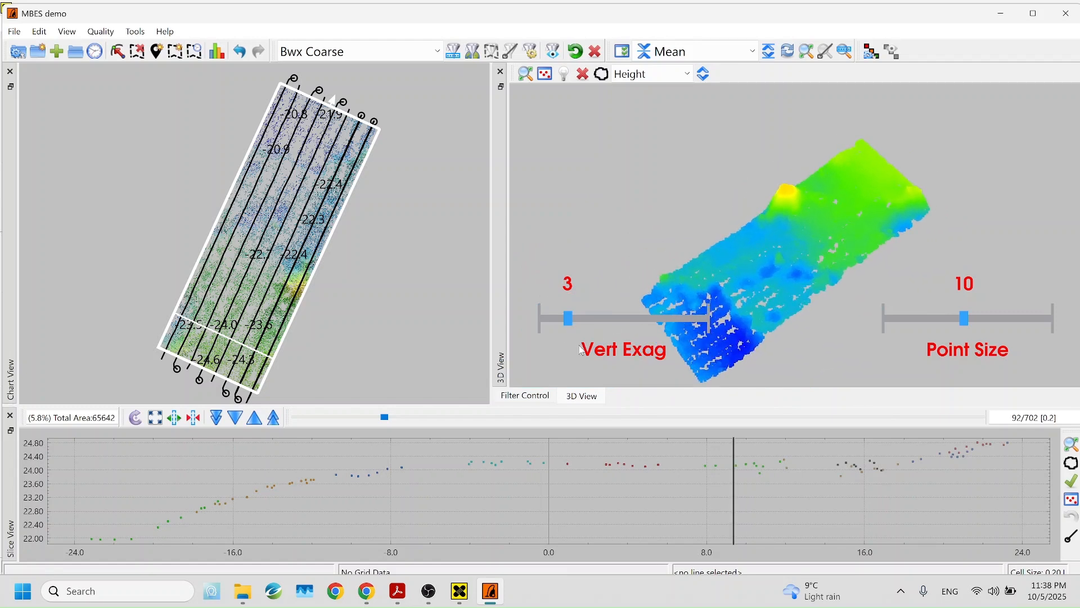
pyautogui.click(656, 312)
# Zoom and pan the chart across the survey strip
pyautogui.scroll(3, 340, 248)
pyautogui.scroll(1, 300, 223)
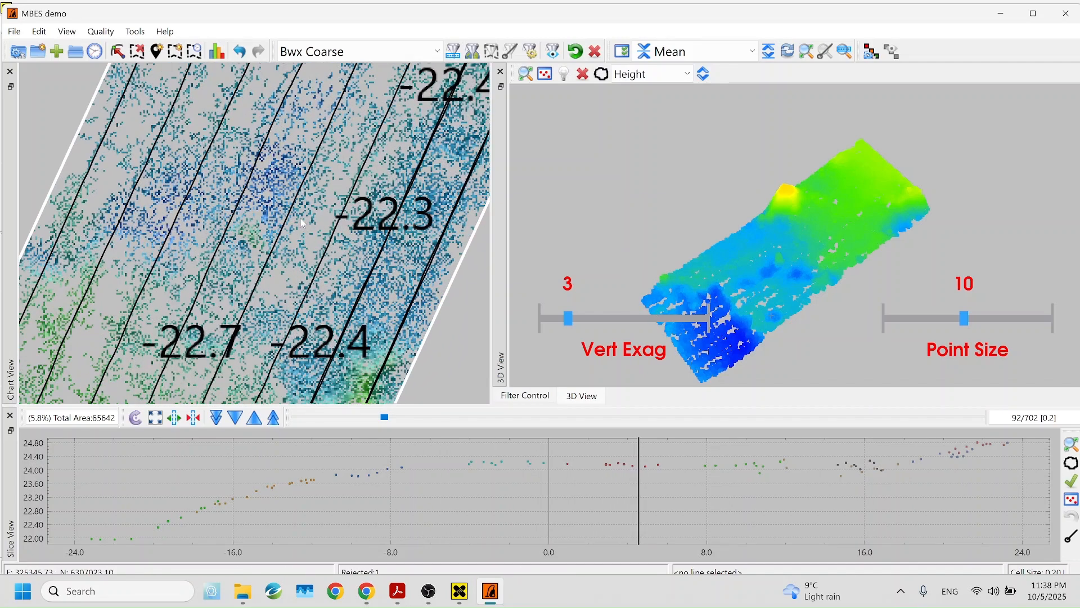
pyautogui.scroll(-4, 334, 215)
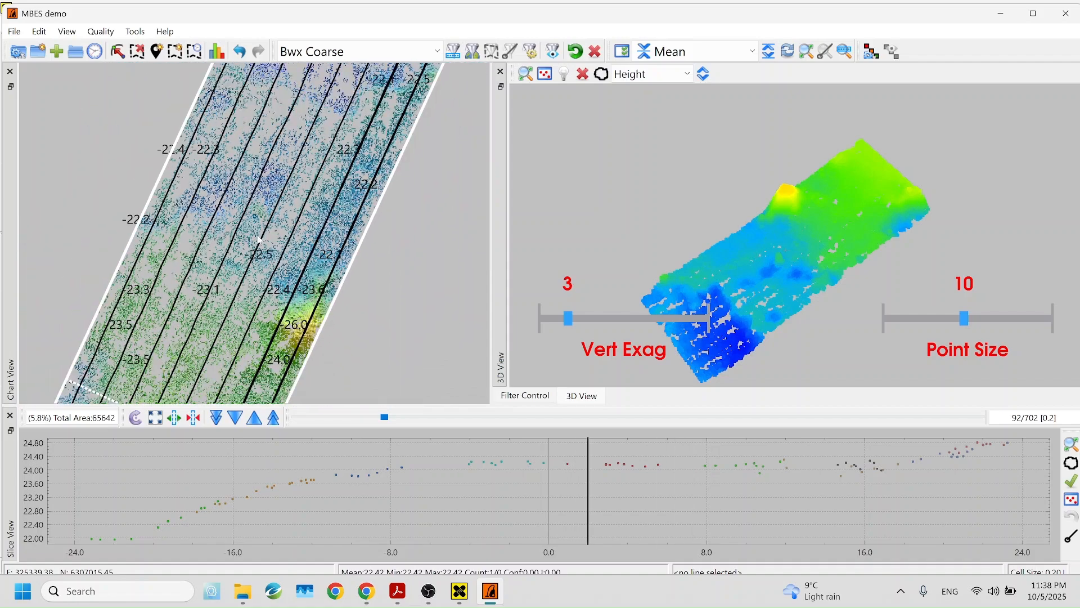
pyautogui.moveTo(206, 249); pyautogui.dragTo(267, 153)
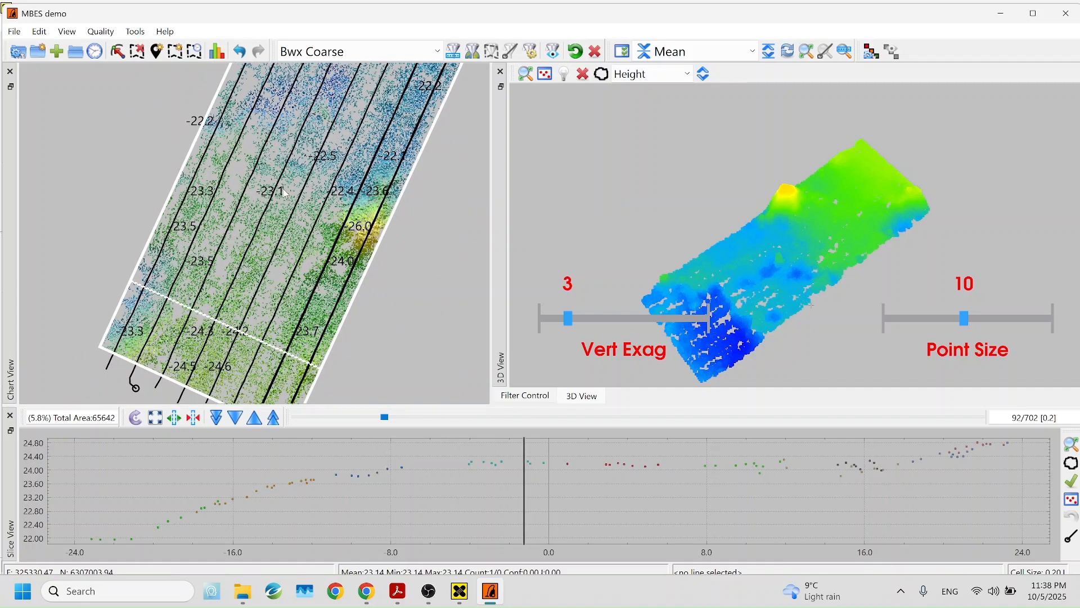
pyautogui.scroll(2, 235, 167)
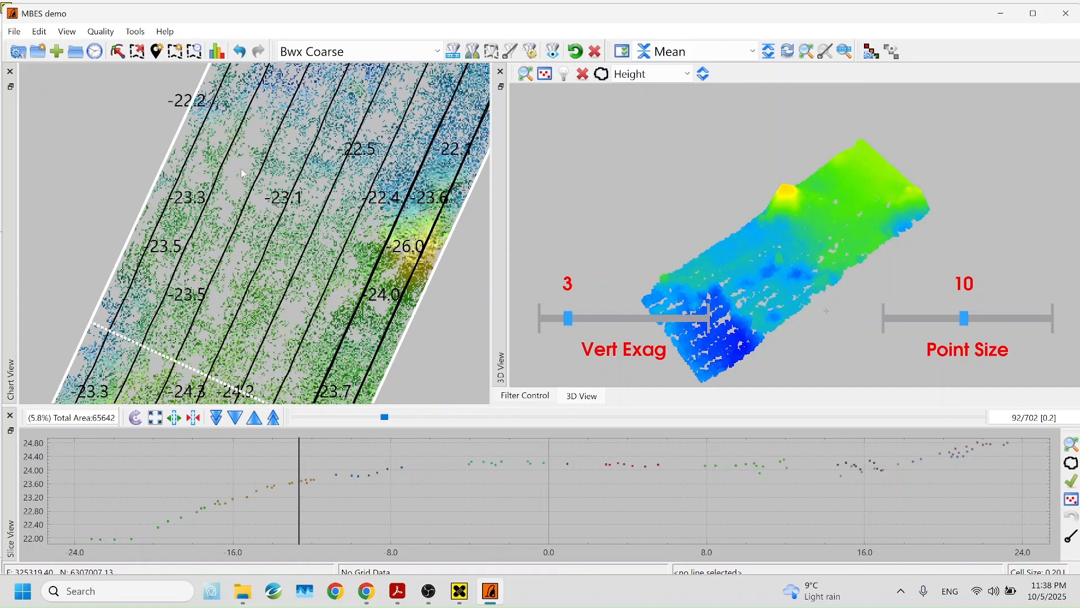
pyautogui.scroll(-2, 241, 167)
pyautogui.scroll(2, 313, 156)
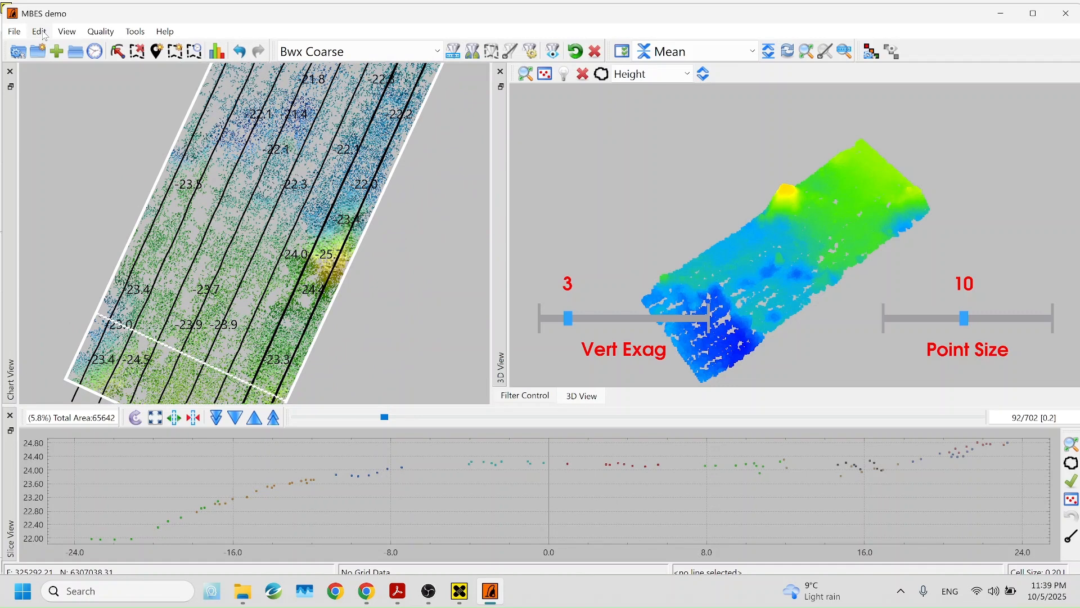
# Interpolate holes within the inspection area using the default search range, dismissing the partial-fill report
pyautogui.click(44, 34)
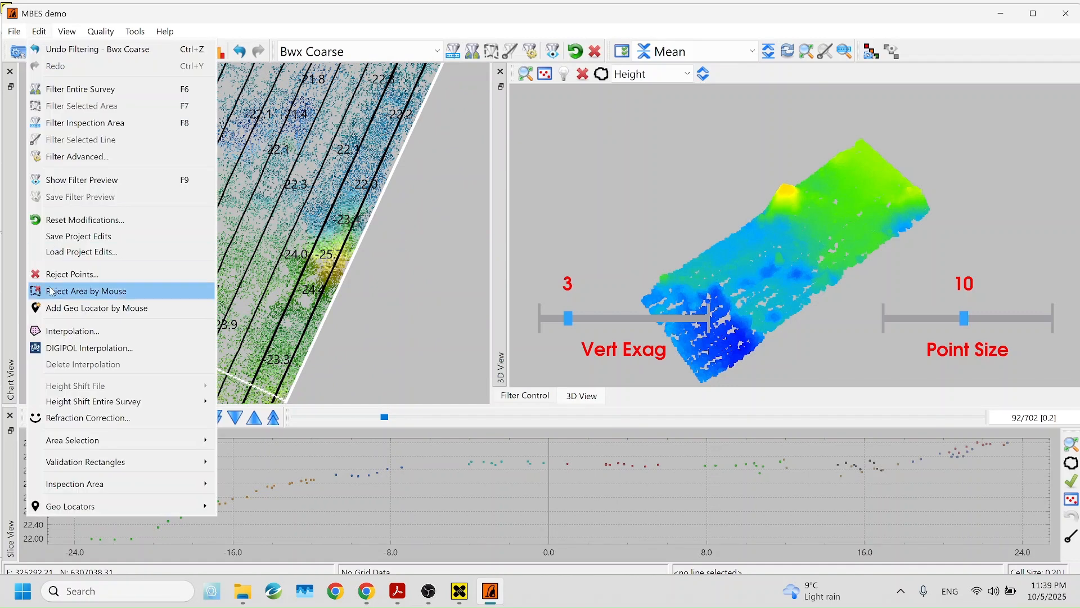
pyautogui.click(77, 333)
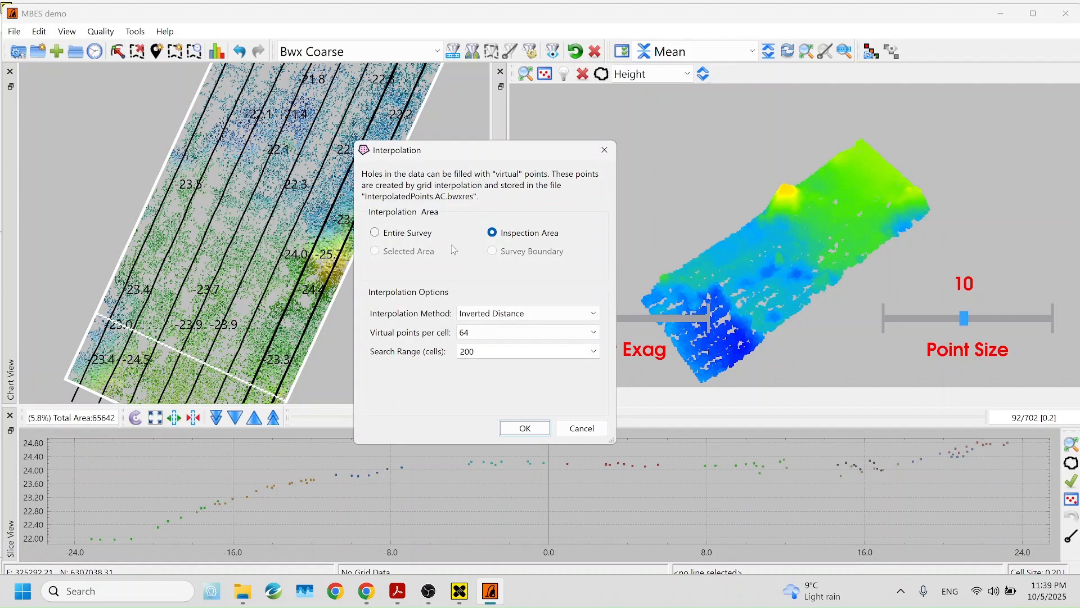
pyautogui.click(408, 235)
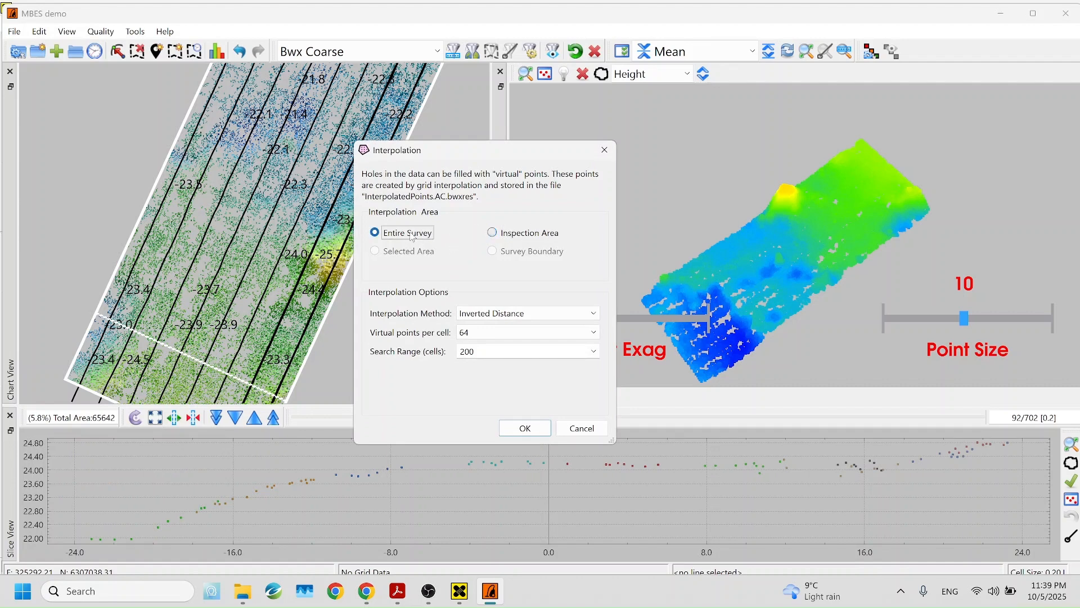
pyautogui.click(516, 238)
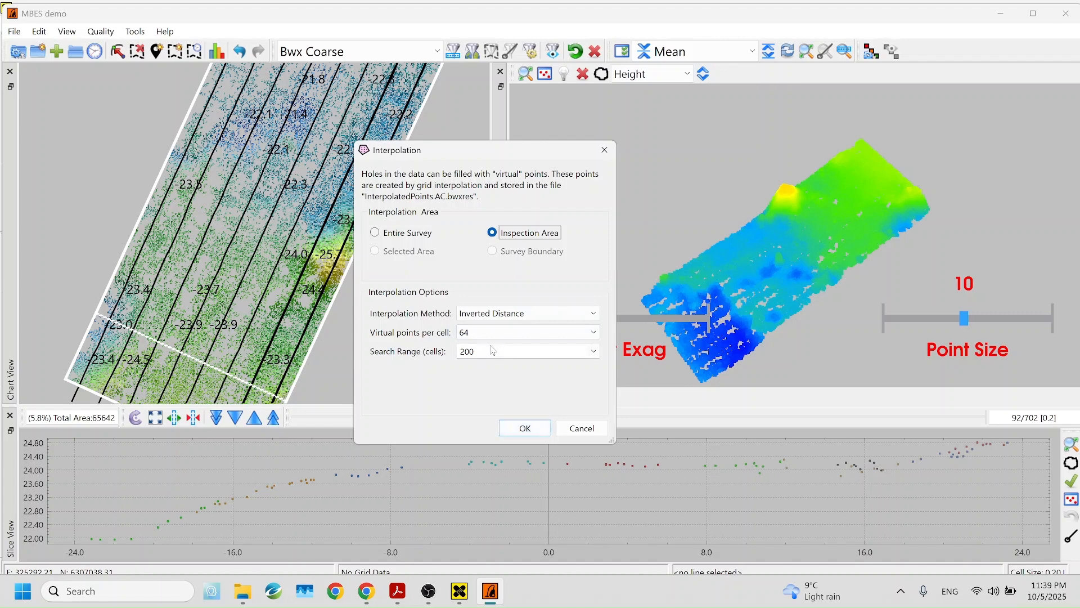
pyautogui.click(594, 352)
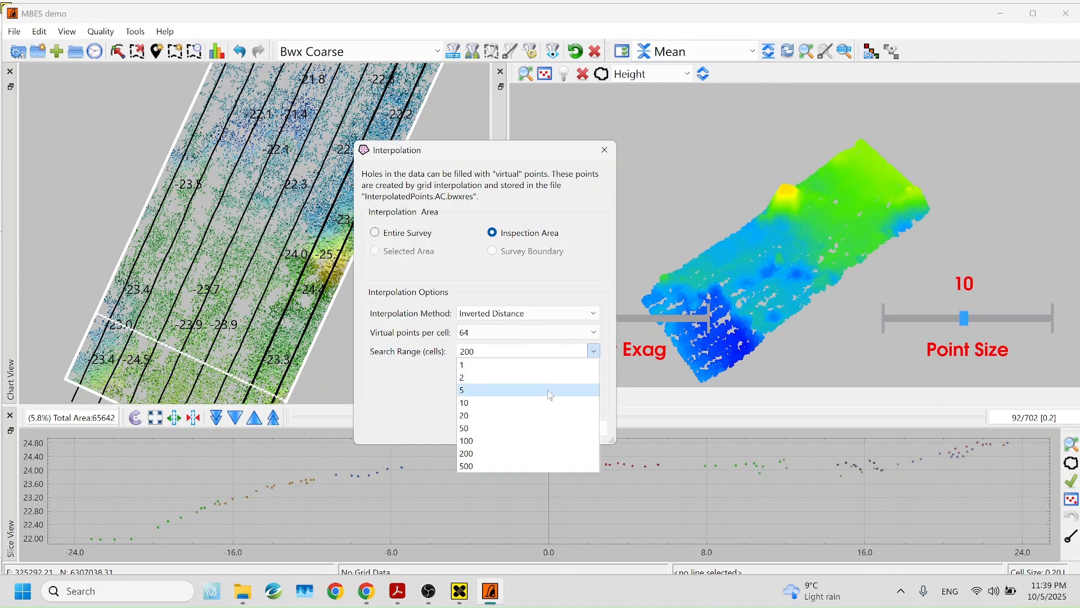
pyautogui.click(539, 403)
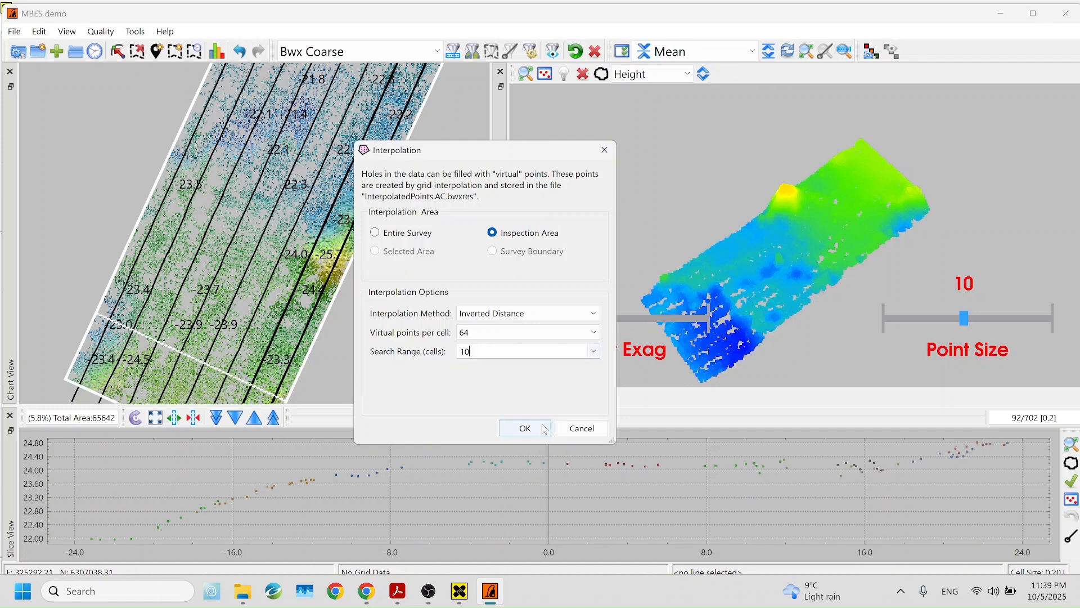
pyautogui.click(525, 429)
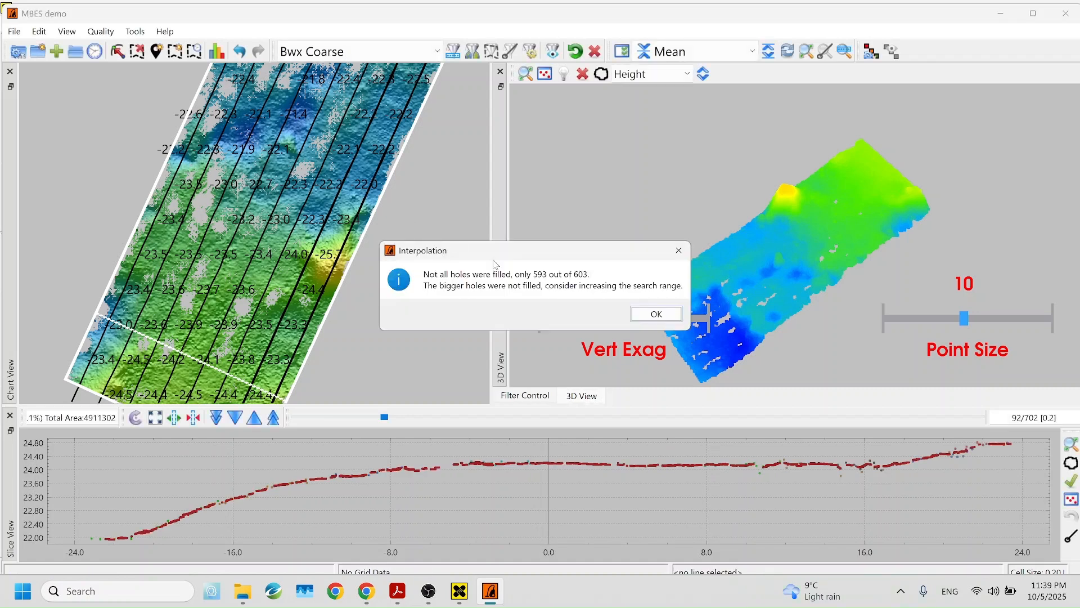
pyautogui.click(656, 314)
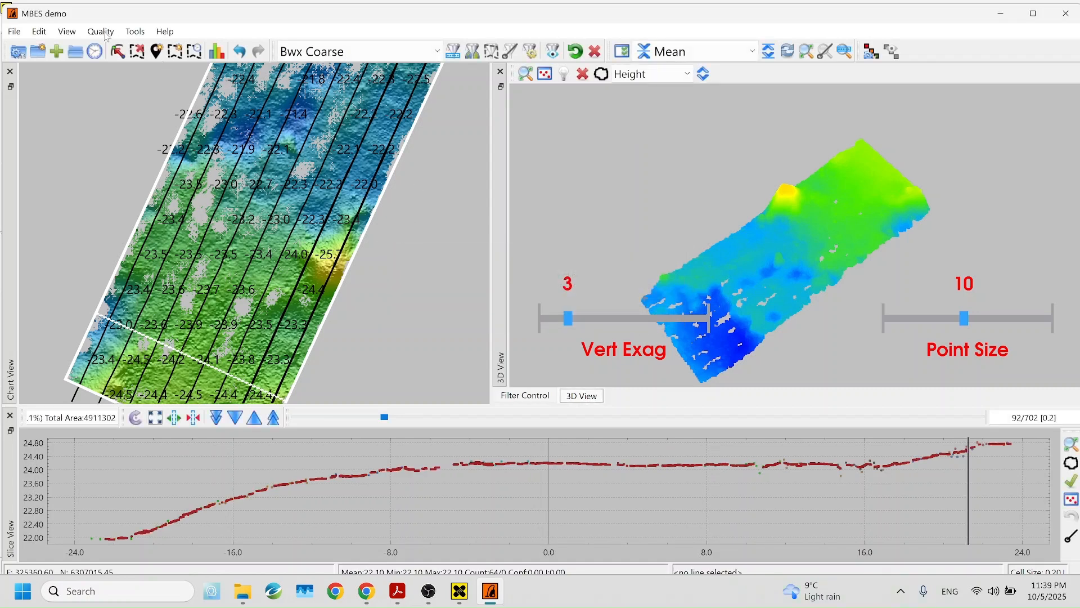
# Rerun hole interpolation with a 20-cell search range, filling 1183 of 1257 holes
pyautogui.click(39, 31)
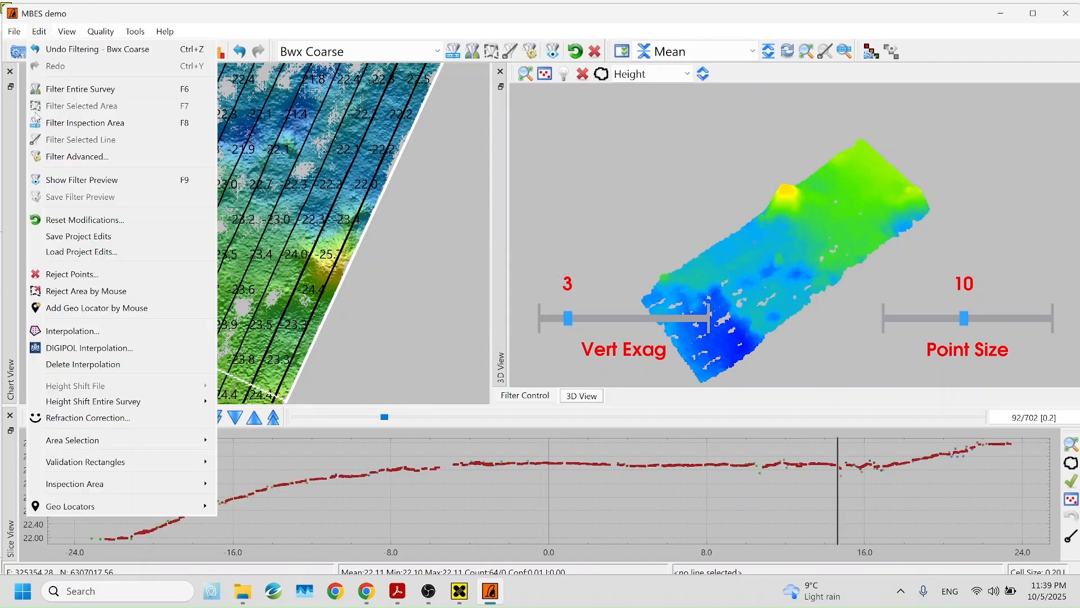
pyautogui.click(82, 332)
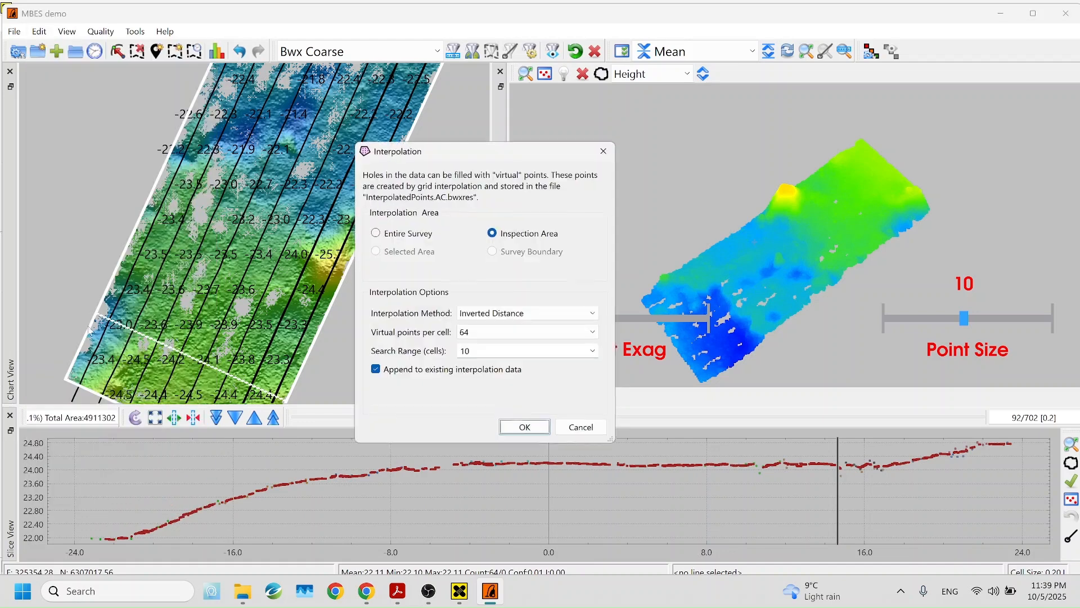
pyautogui.click(593, 351)
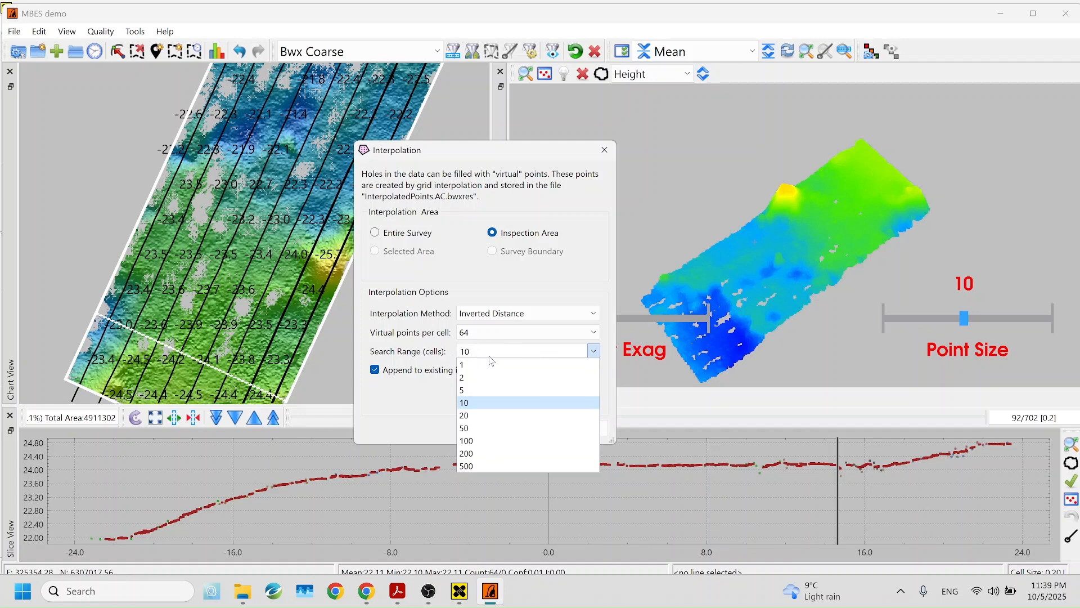
pyautogui.click(482, 415)
pyautogui.click(523, 429)
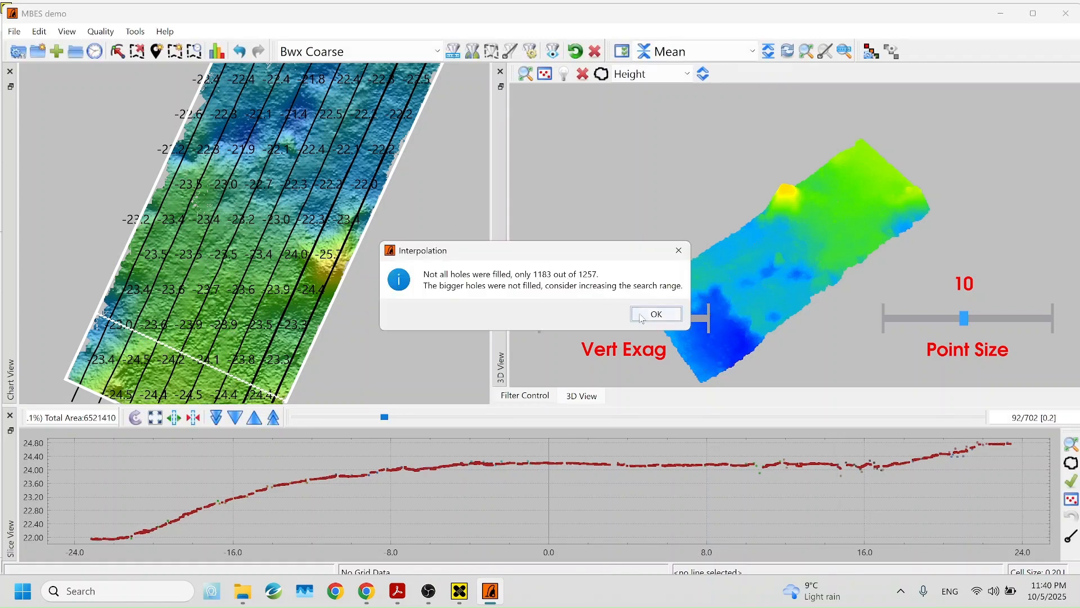
pyautogui.click(644, 314)
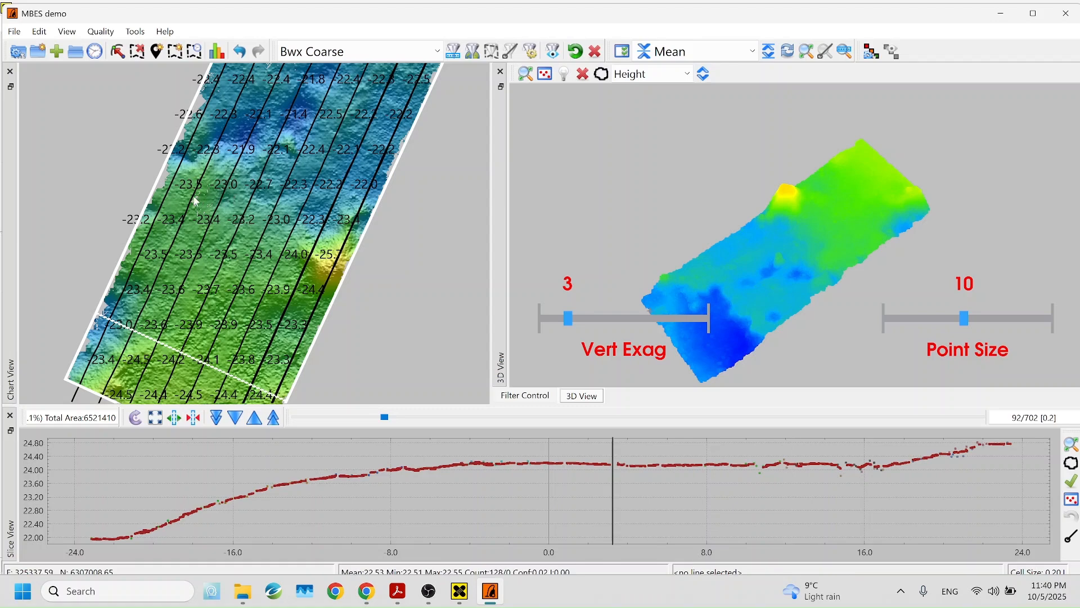
# Tilt the interpolated seabed surface and reduce the 3D point size from 10 to 2
pyautogui.scroll(3, 231, 197)
pyautogui.scroll(1, 227, 194)
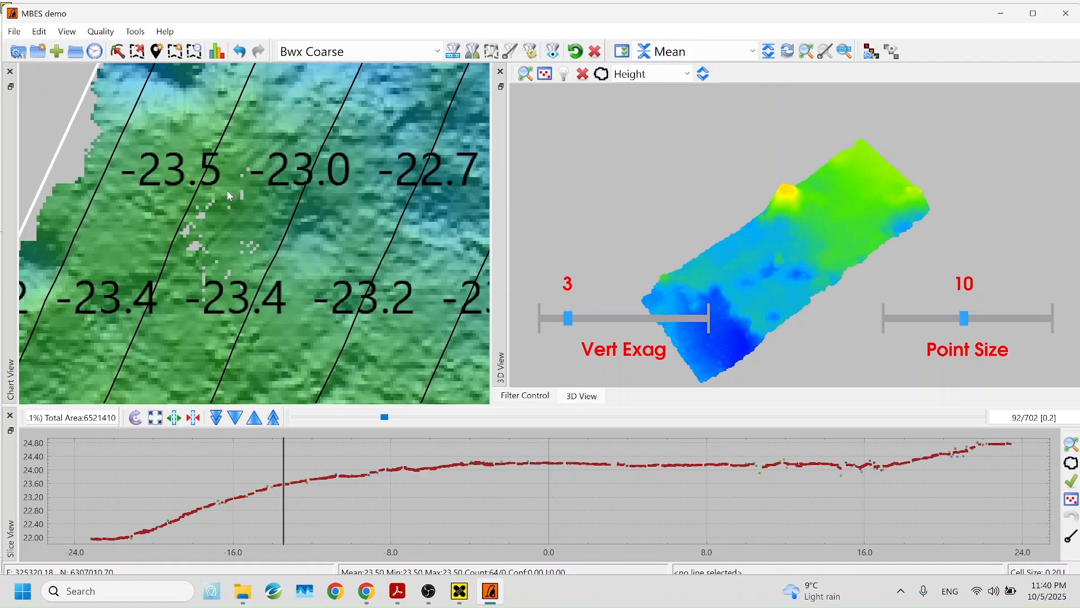
pyautogui.scroll(-4, 228, 195)
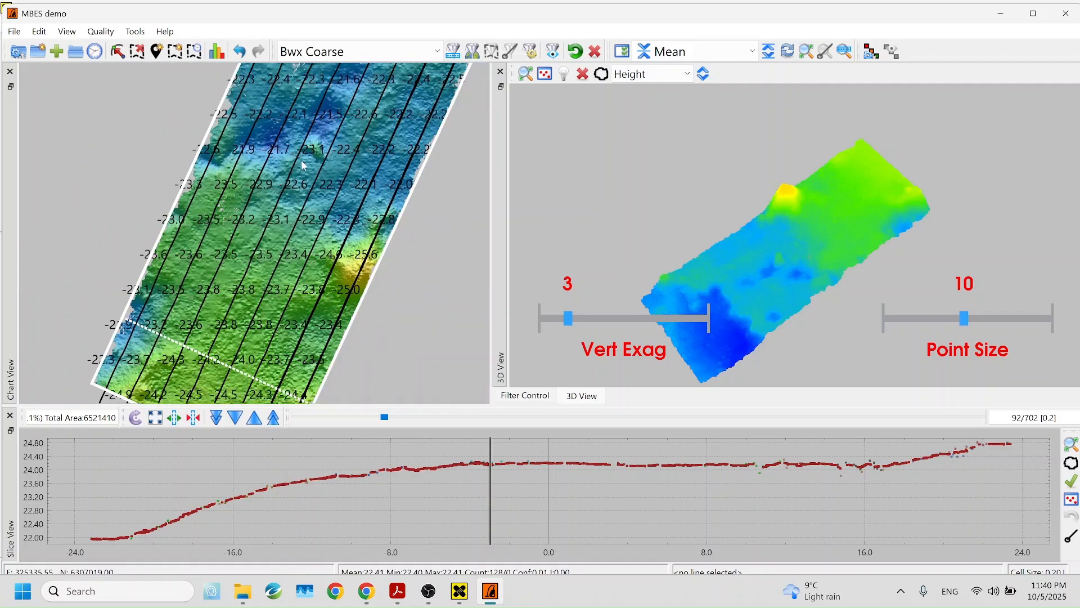
pyautogui.moveTo(345, 155); pyautogui.dragTo(319, 159)
pyautogui.moveTo(771, 296)
pyautogui.mouseDown()
pyautogui.moveTo(788, 269)
pyautogui.moveTo(714, 272)
pyautogui.mouseUp()
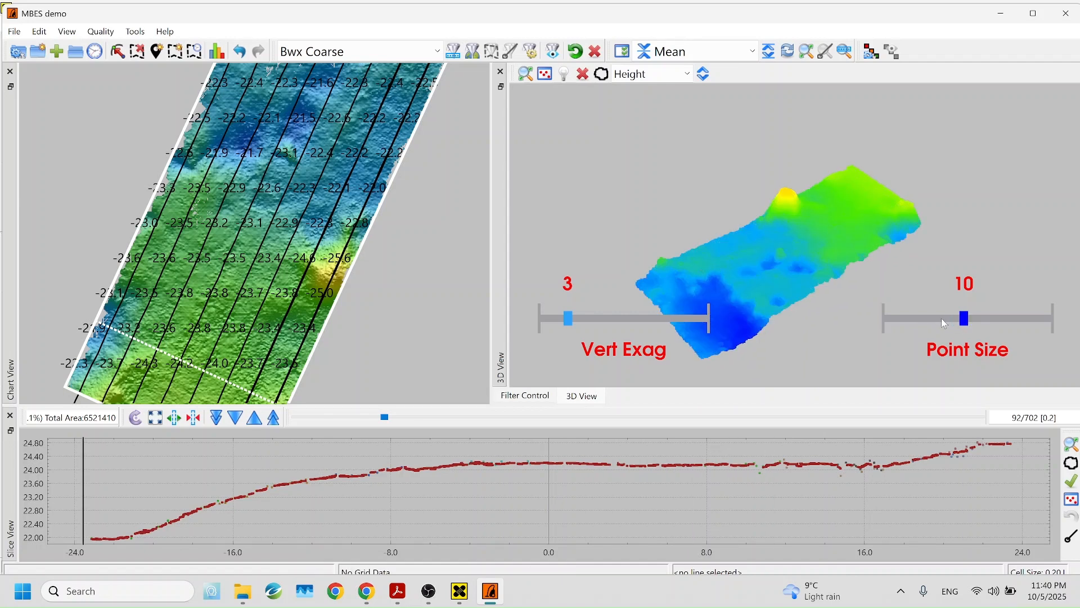
pyautogui.moveTo(943, 323); pyautogui.dragTo(902, 324)
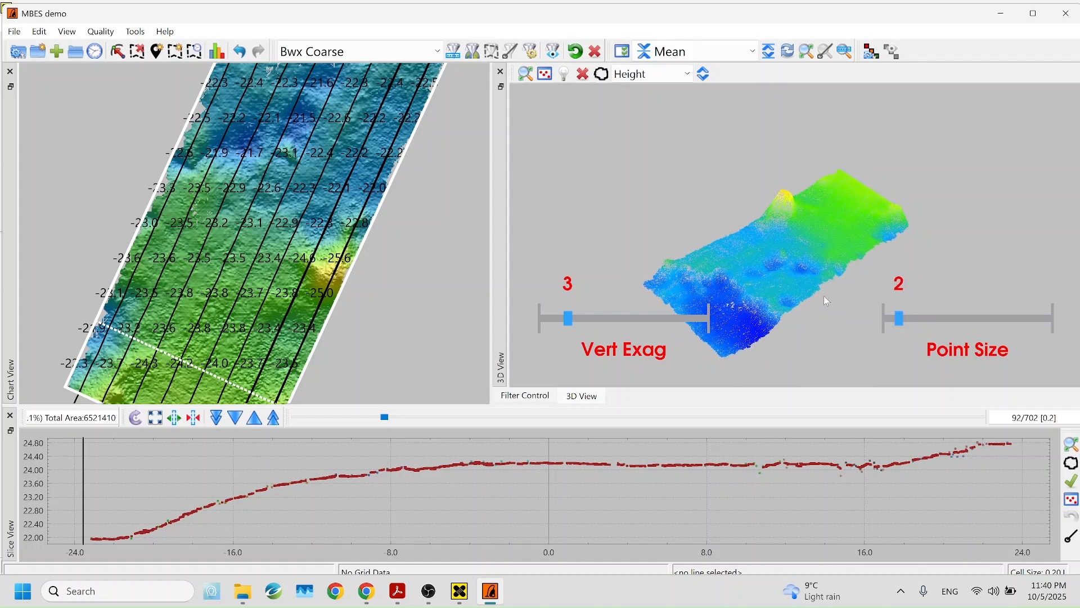
pyautogui.click(38, 32)
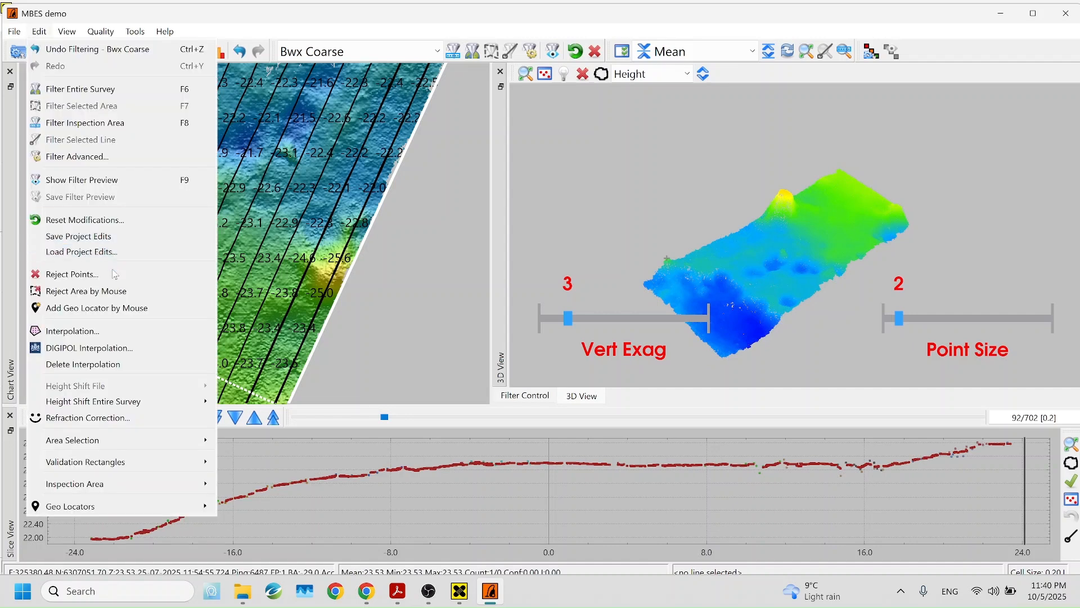
# Run DIGIPOL interpolation over the entire survey with output named Digipol and acknowledge its success
pyautogui.click(86, 348)
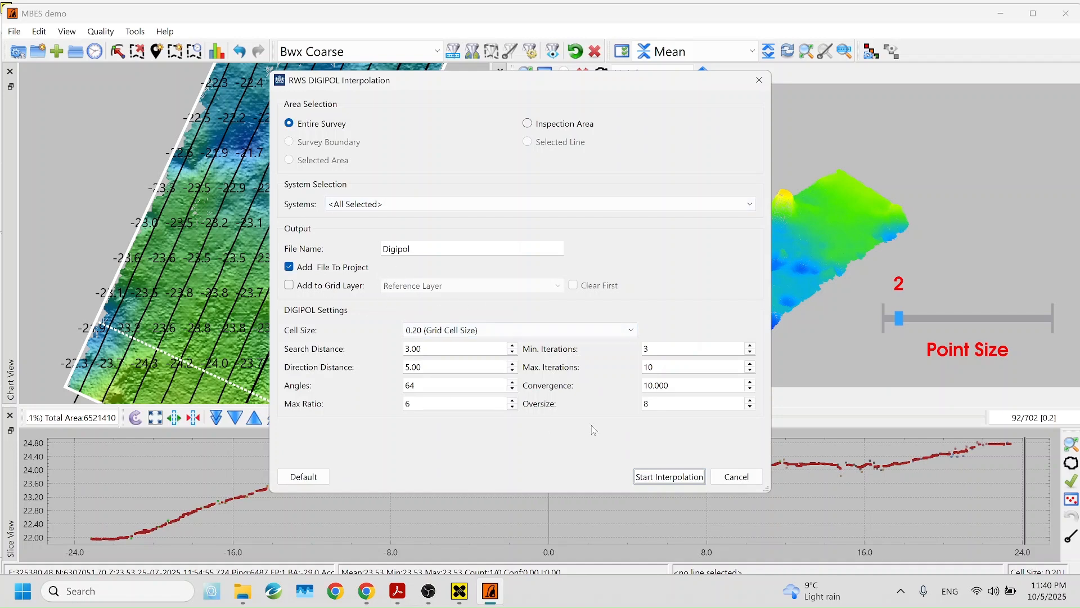
pyautogui.click(658, 477)
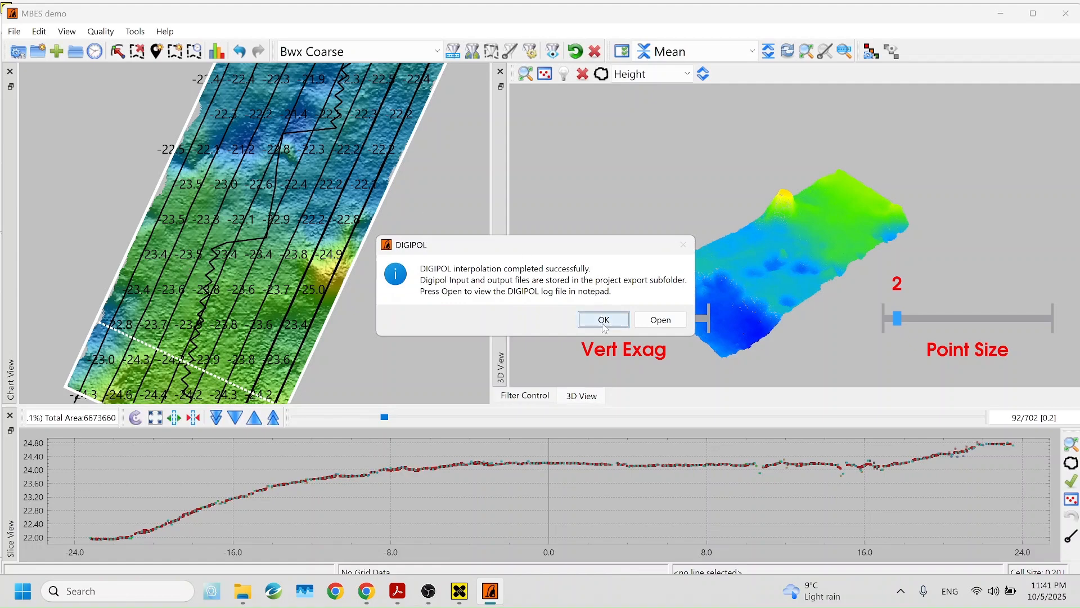
pyautogui.click(603, 320)
# Zoom out the chart and drag the inspection box into a thin 22.7 by 92.1 rectangle
pyautogui.scroll(4, 162, 212)
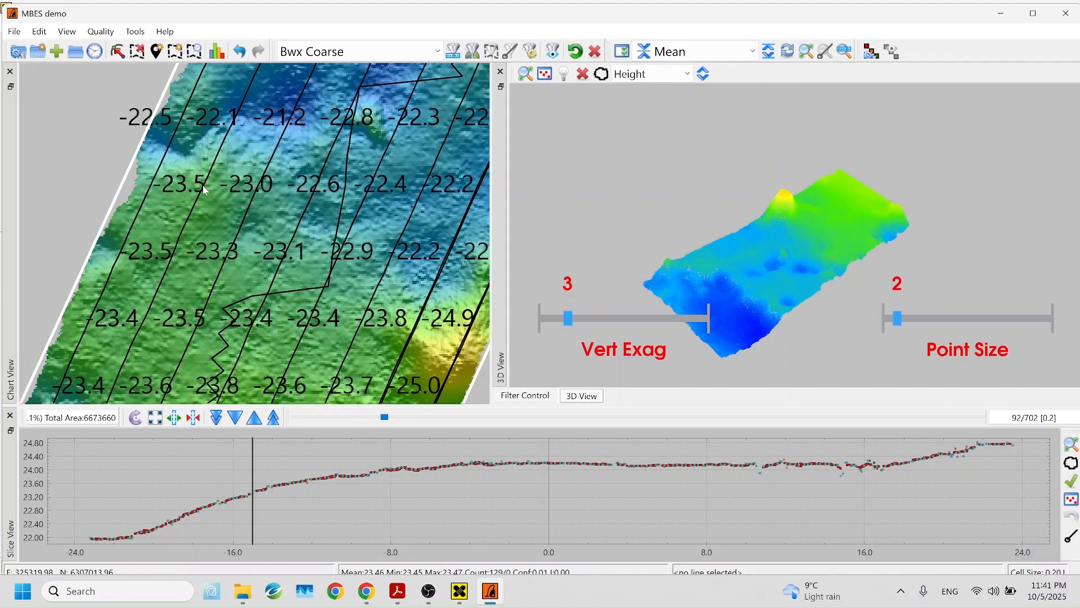
pyautogui.scroll(-4, 162, 214)
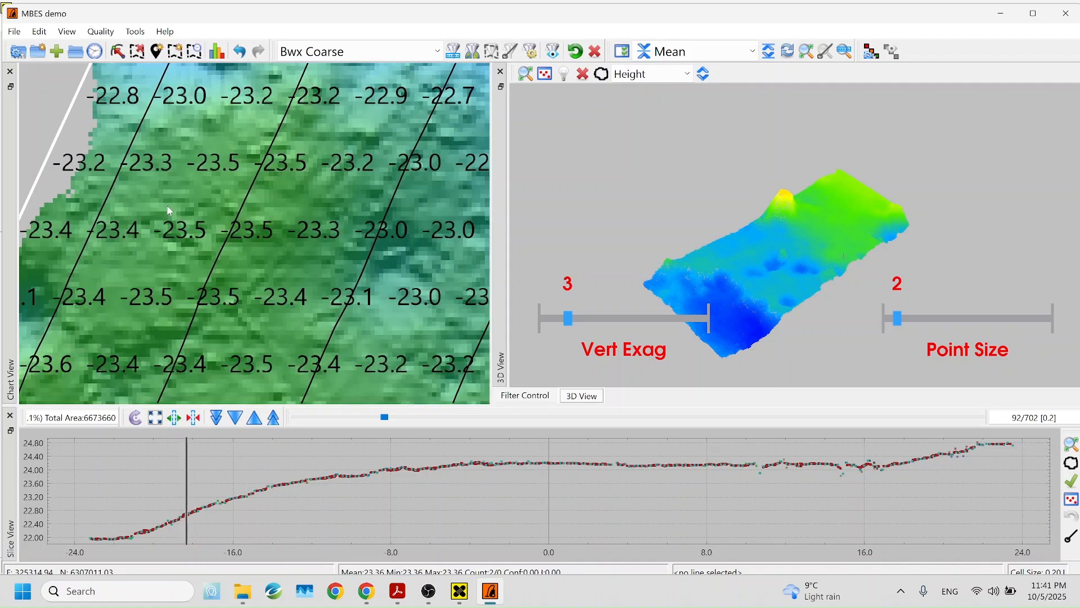
pyautogui.scroll(-3, 210, 218)
pyautogui.moveTo(332, 181)
pyautogui.mouseDown()
pyautogui.moveTo(247, 330)
pyautogui.moveTo(297, 253)
pyautogui.moveTo(297, 267)
pyautogui.moveTo(318, 217)
pyautogui.moveTo(312, 201)
pyautogui.mouseUp()
pyautogui.scroll(-3, 315, 236)
pyautogui.scroll(4, 259, 197)
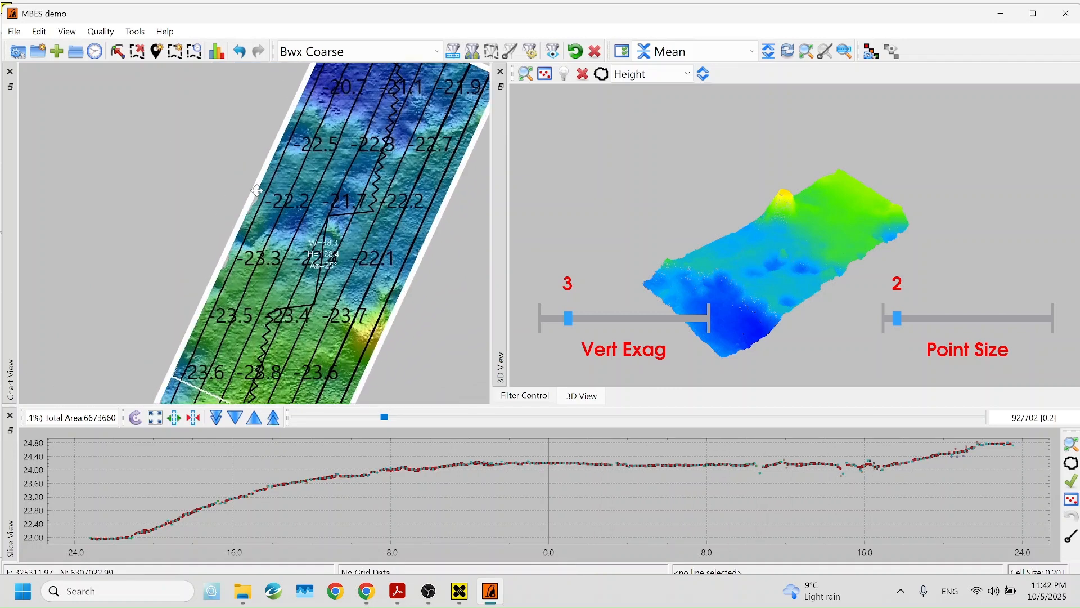
pyautogui.scroll(2, 259, 197)
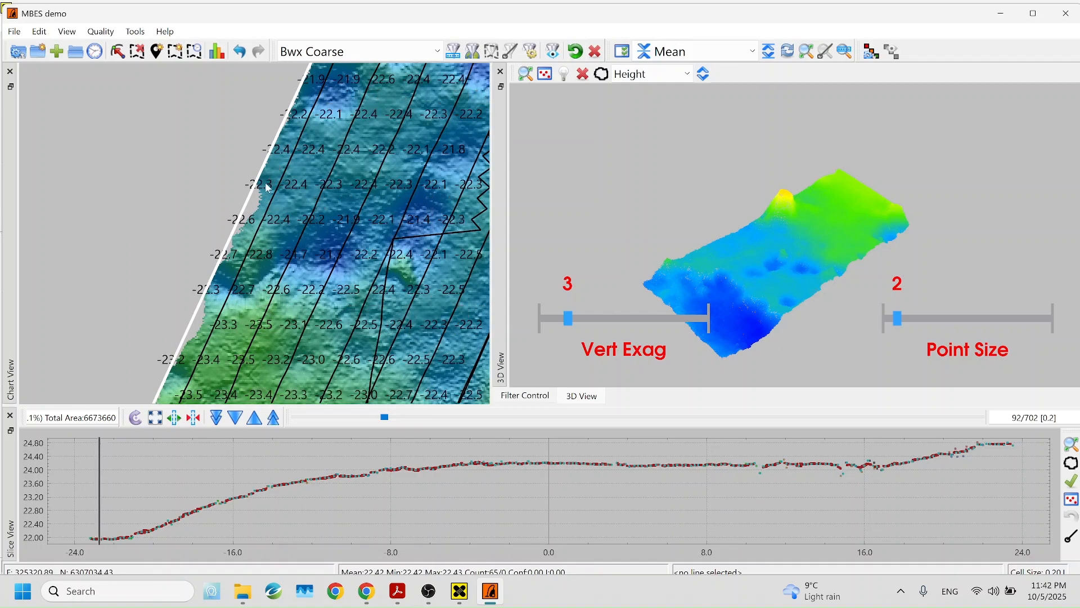
pyautogui.scroll(-2, 333, 248)
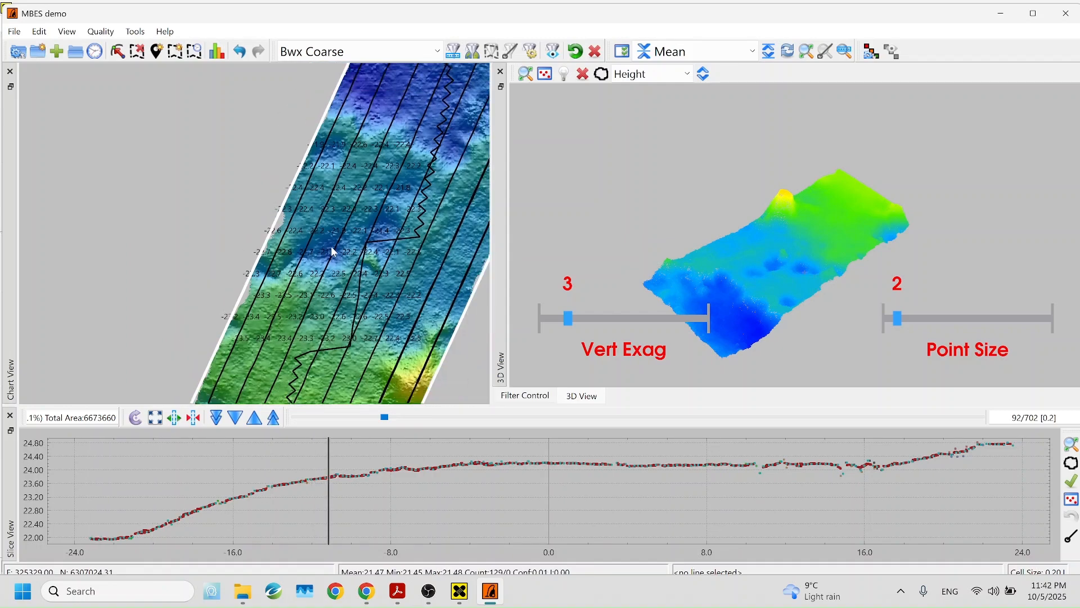
pyautogui.scroll(-3, 377, 243)
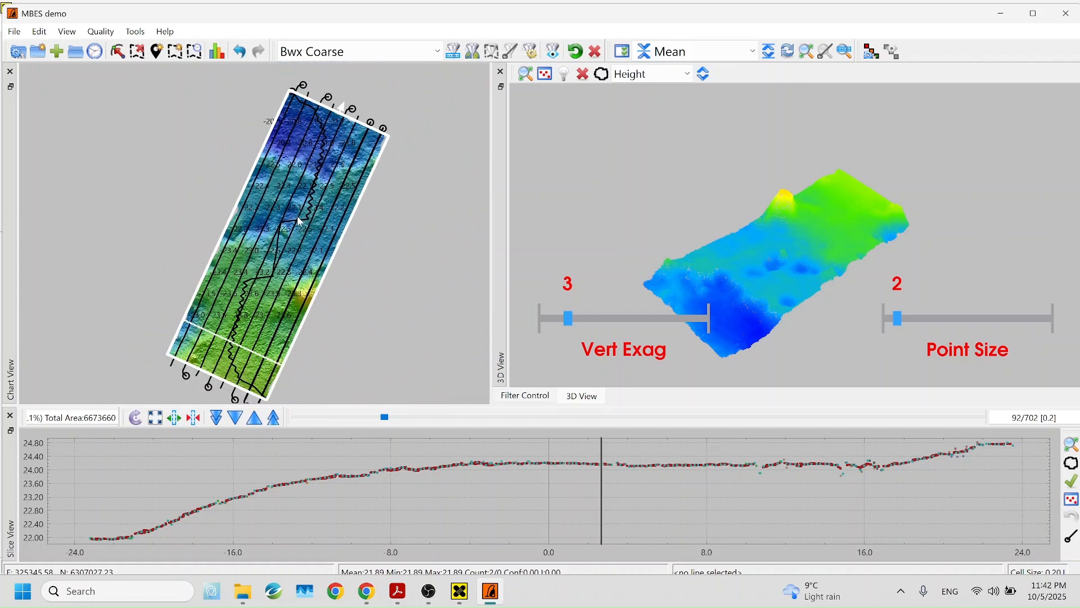
pyautogui.moveTo(388, 138); pyautogui.dragTo(122, 163)
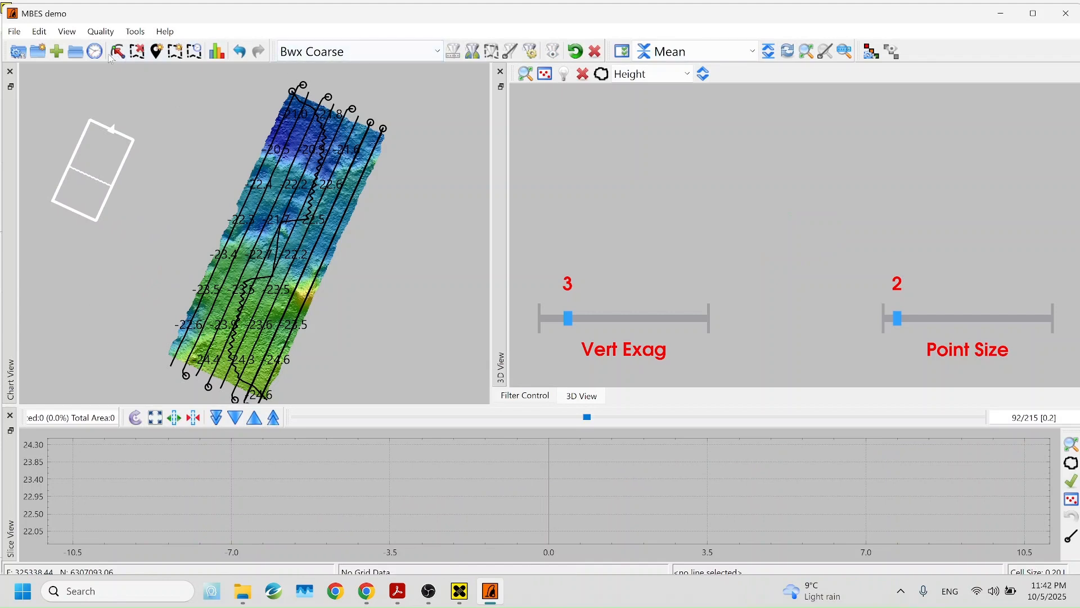
pyautogui.click(137, 51)
pyautogui.click(169, 354)
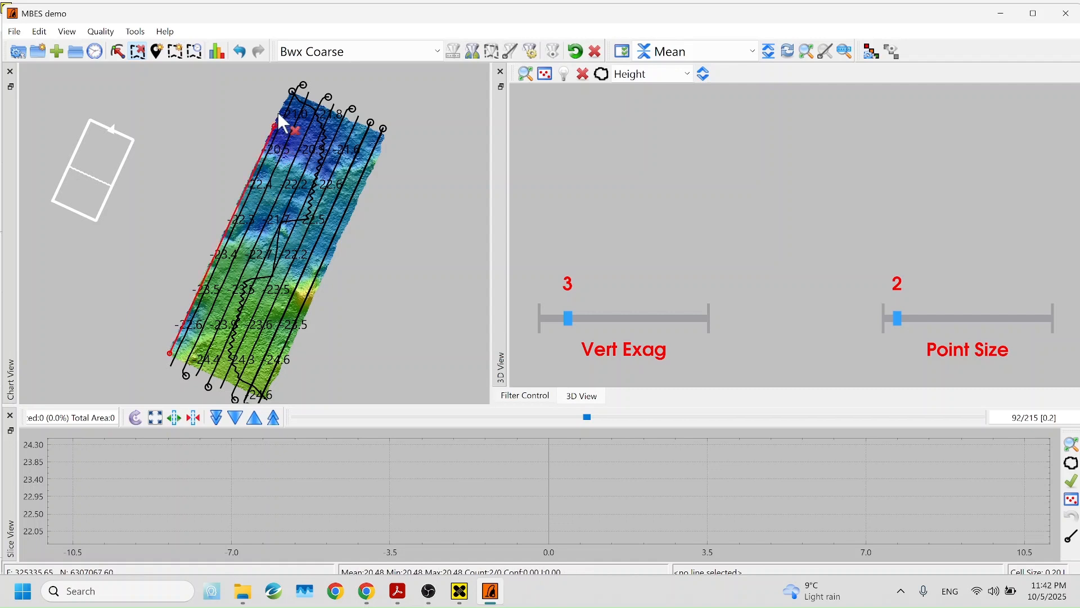
pyautogui.click(291, 92)
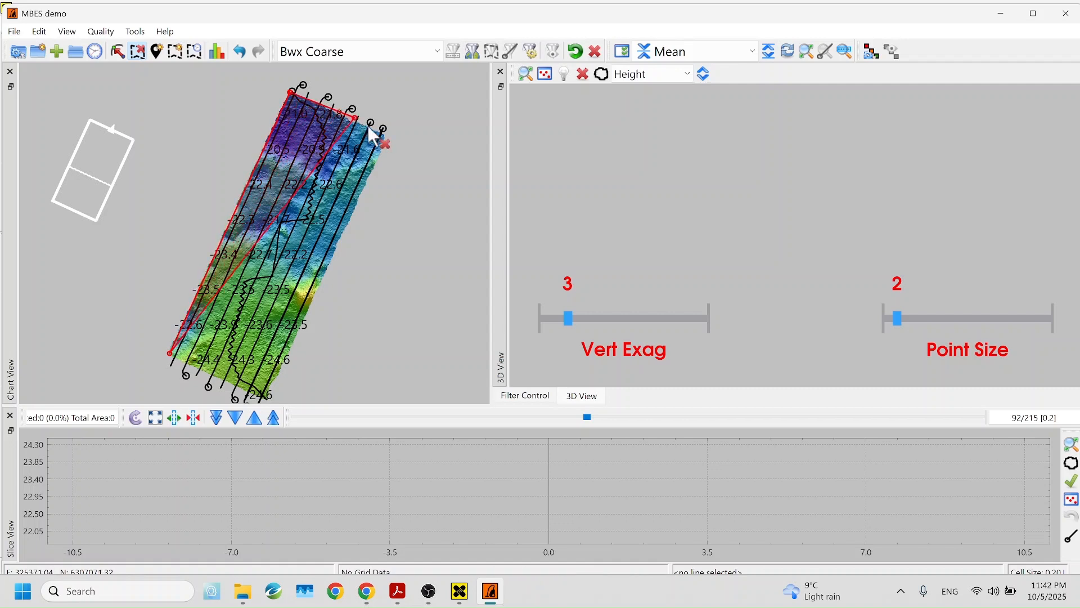
pyautogui.click(384, 136)
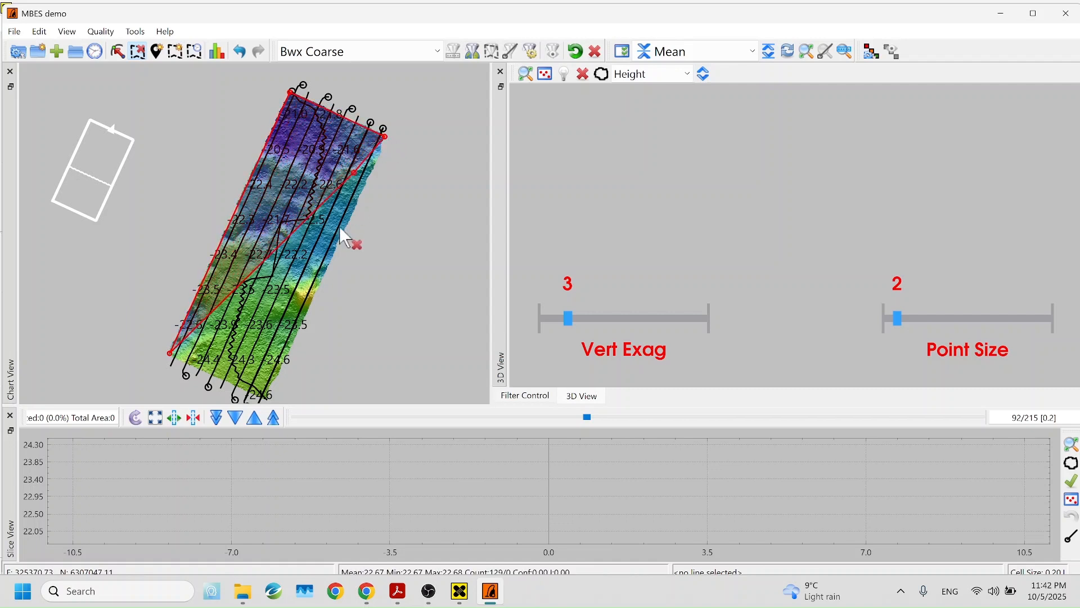
pyautogui.click(265, 399)
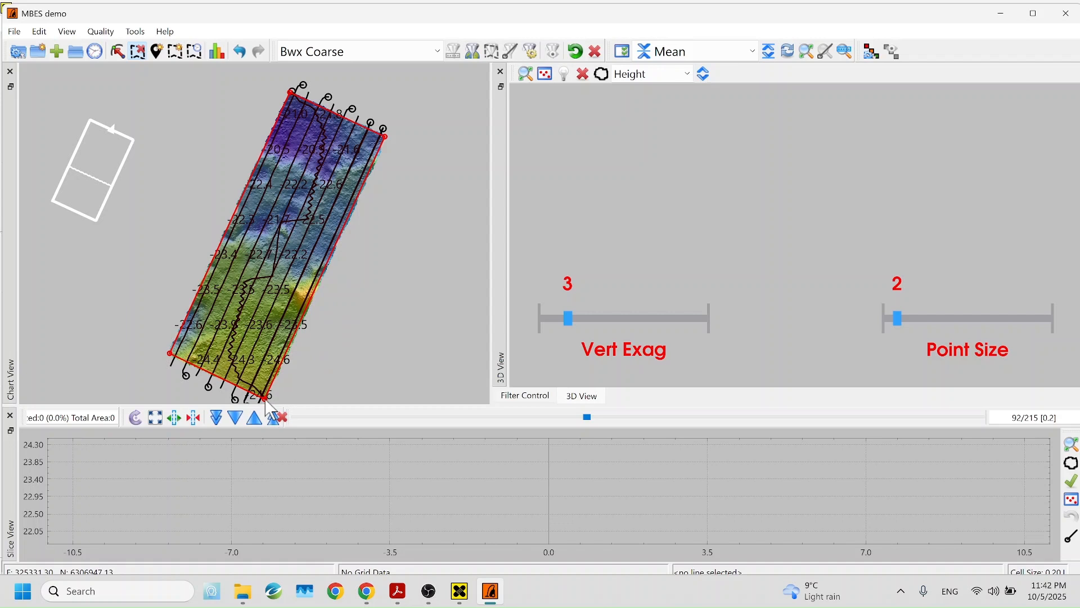
pyautogui.middleClick(266, 399)
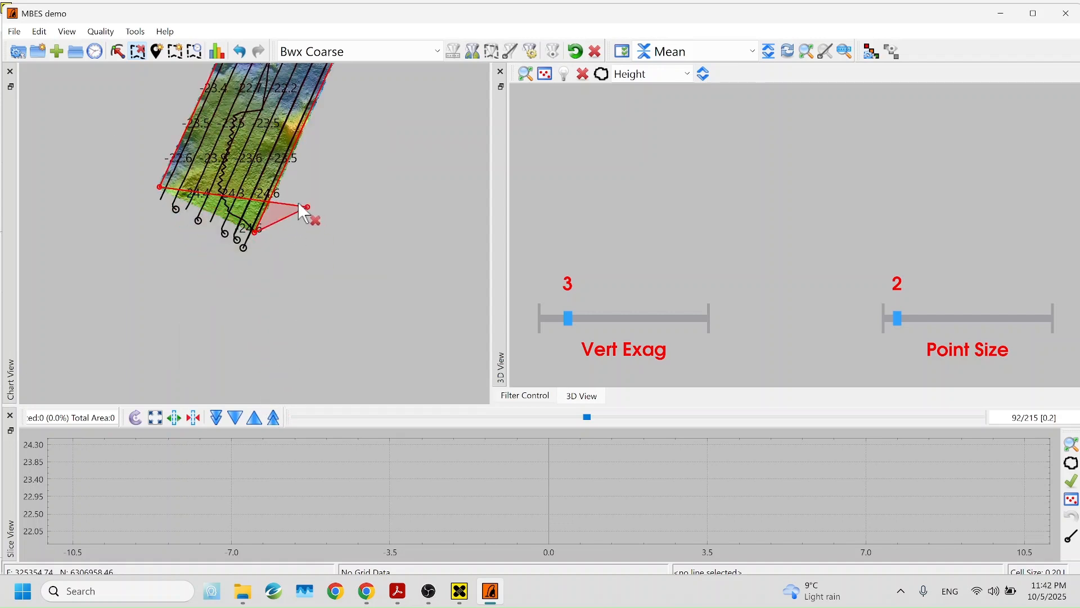
pyautogui.doubleClick(220, 214)
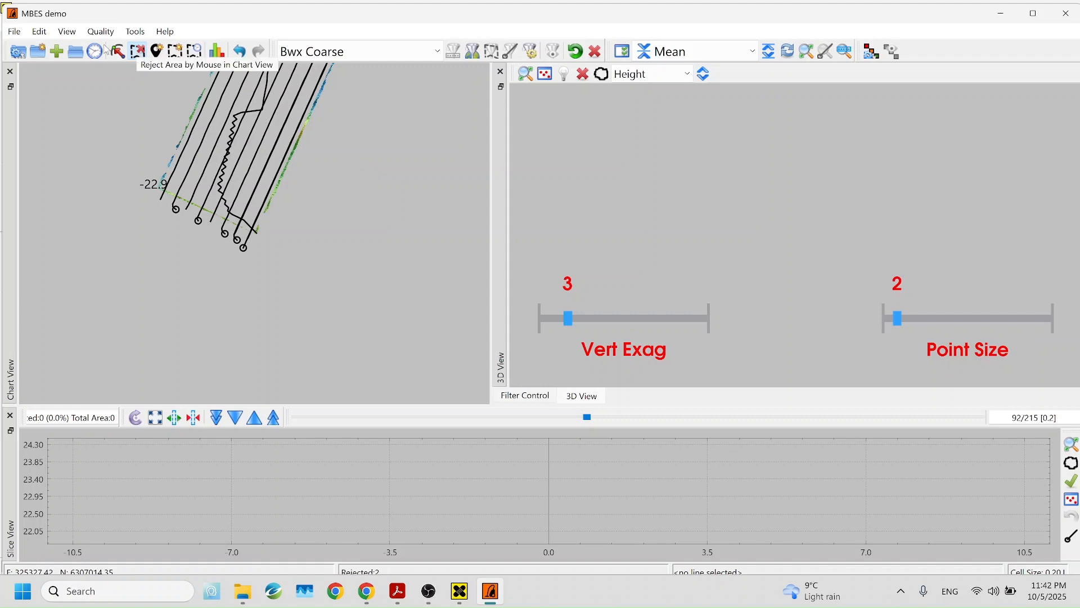
pyautogui.click(239, 53)
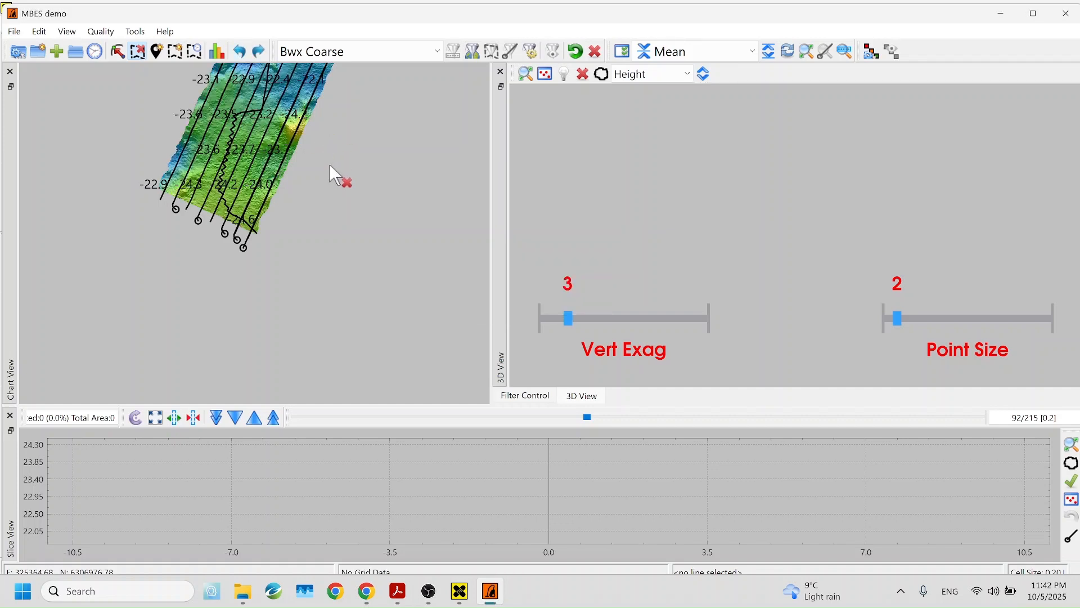
pyautogui.rightClick(331, 195)
pyautogui.click(298, 119)
pyautogui.click(138, 51)
pyautogui.moveTo(342, 119); pyautogui.dragTo(321, 265)
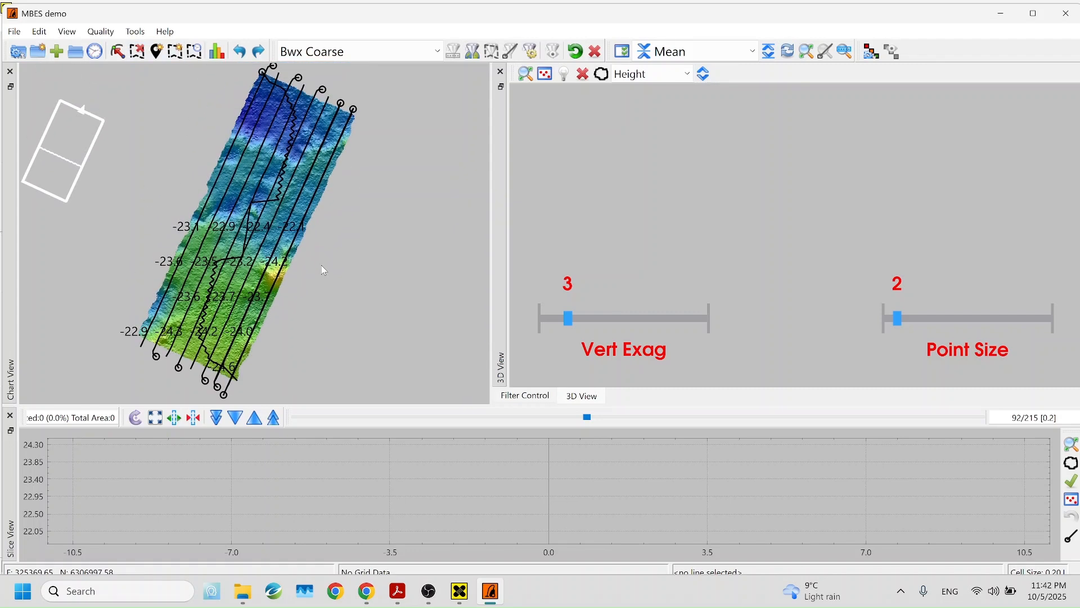
pyautogui.click(174, 52)
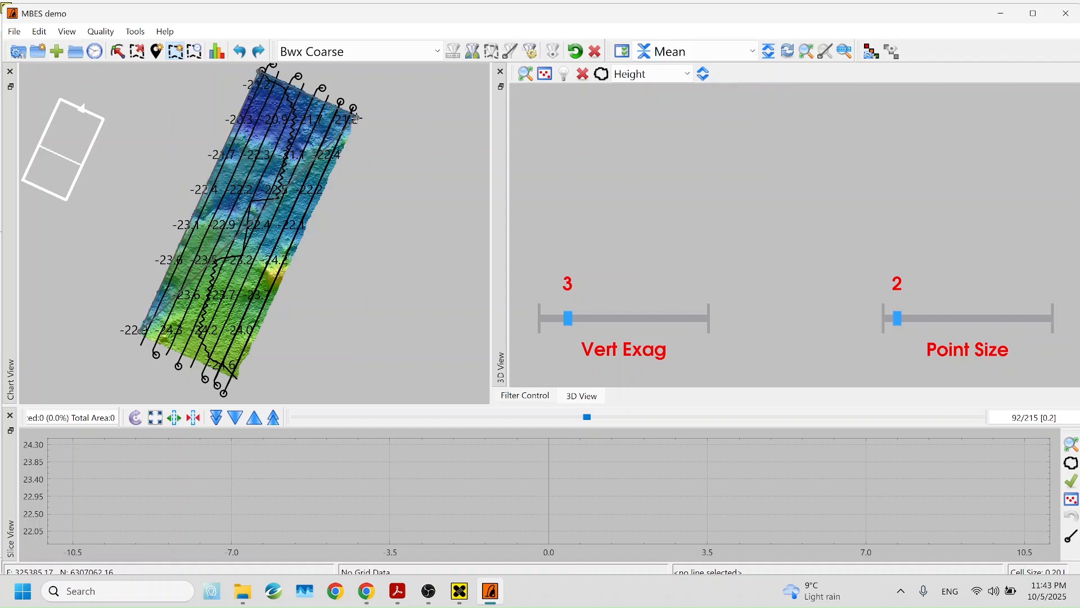
# Reject all soundings outside the selected survey area, about half of the data
pyautogui.click(234, 378)
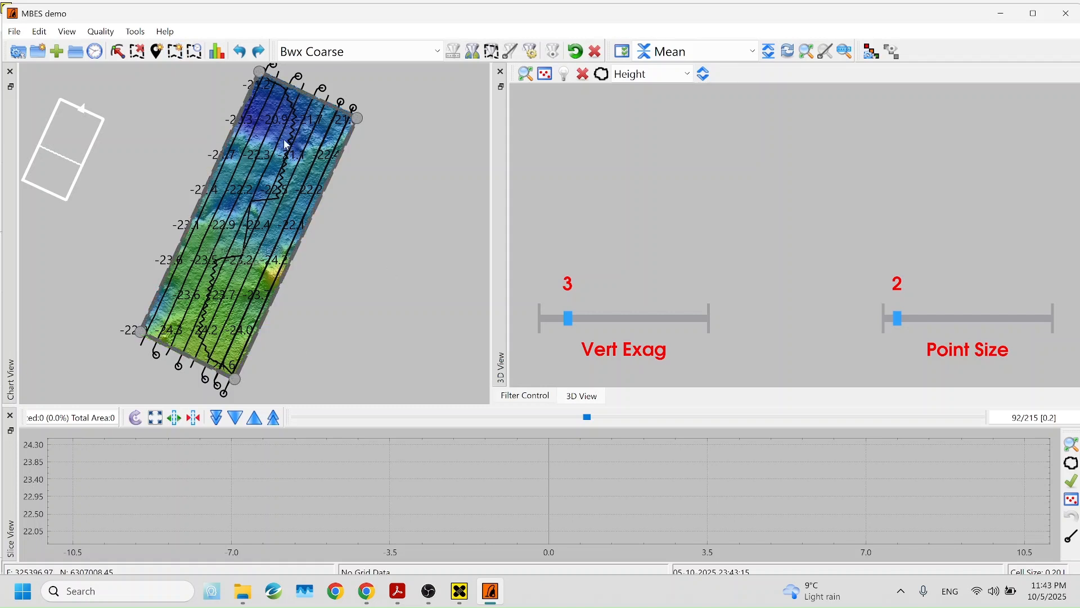
pyautogui.click(38, 32)
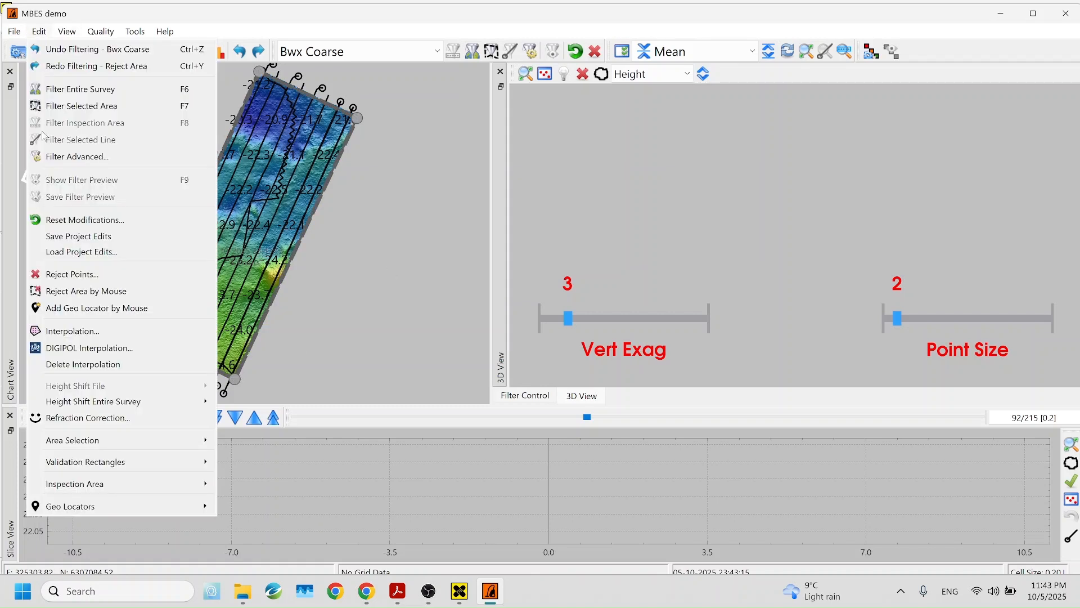
pyautogui.click(68, 276)
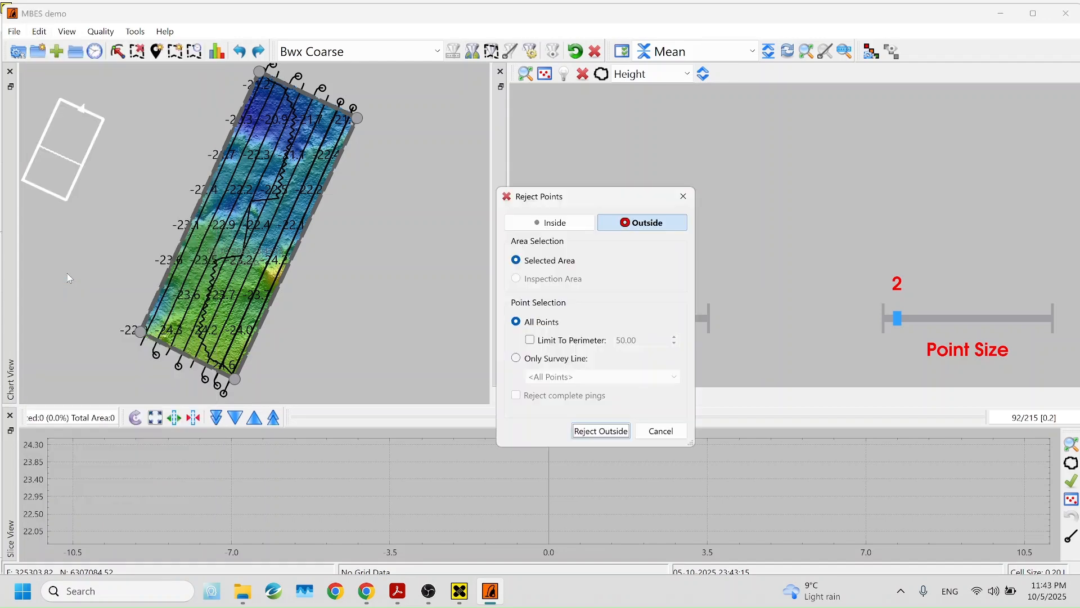
pyautogui.click(545, 262)
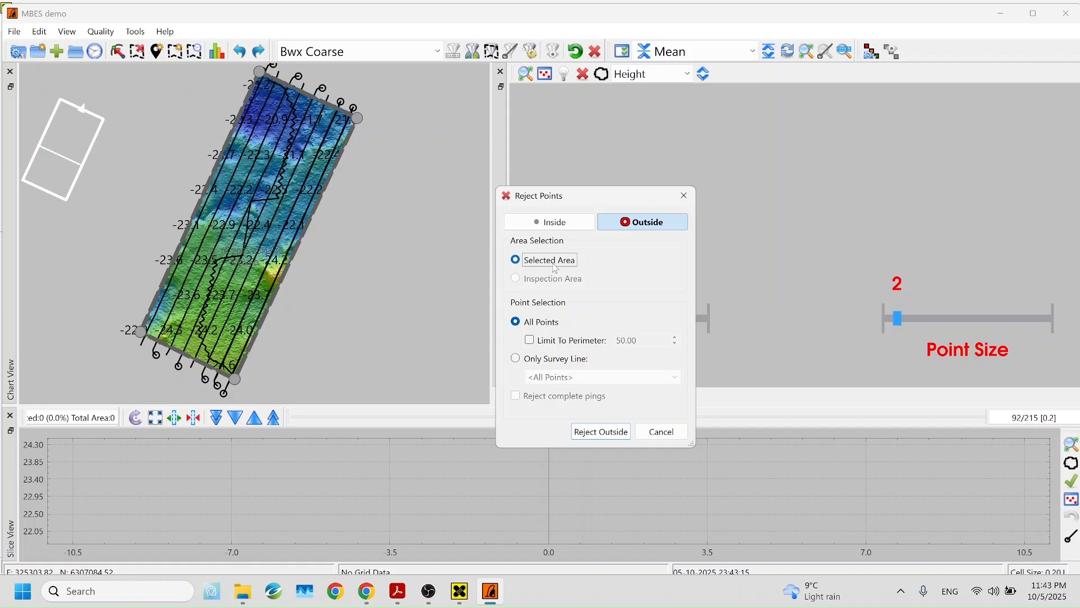
pyautogui.click(613, 437)
pyautogui.click(674, 338)
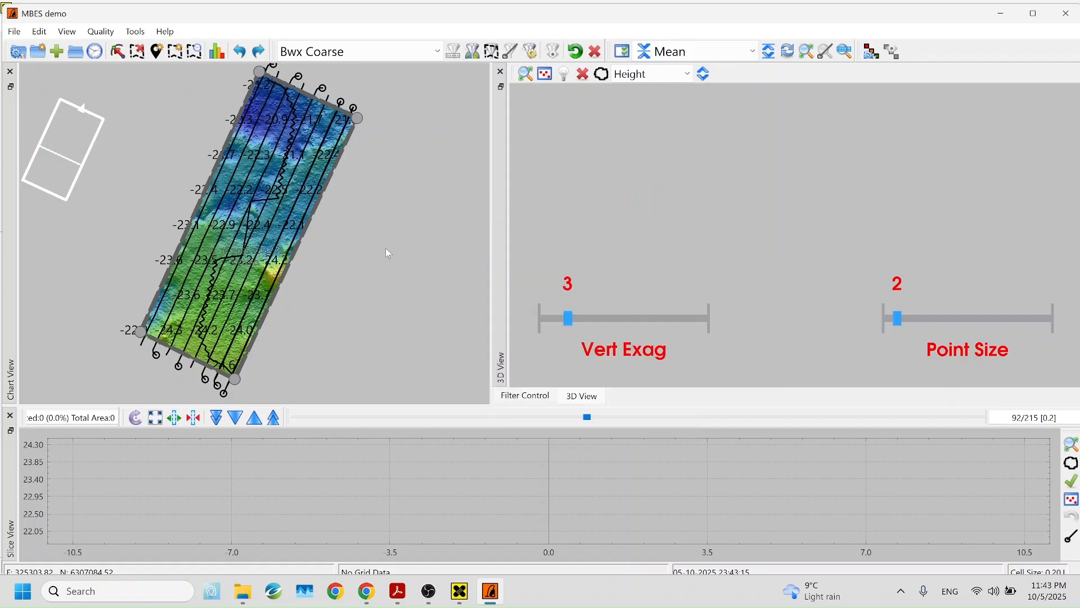
# Remove the selected area from the chart
pyautogui.rightClick(217, 169)
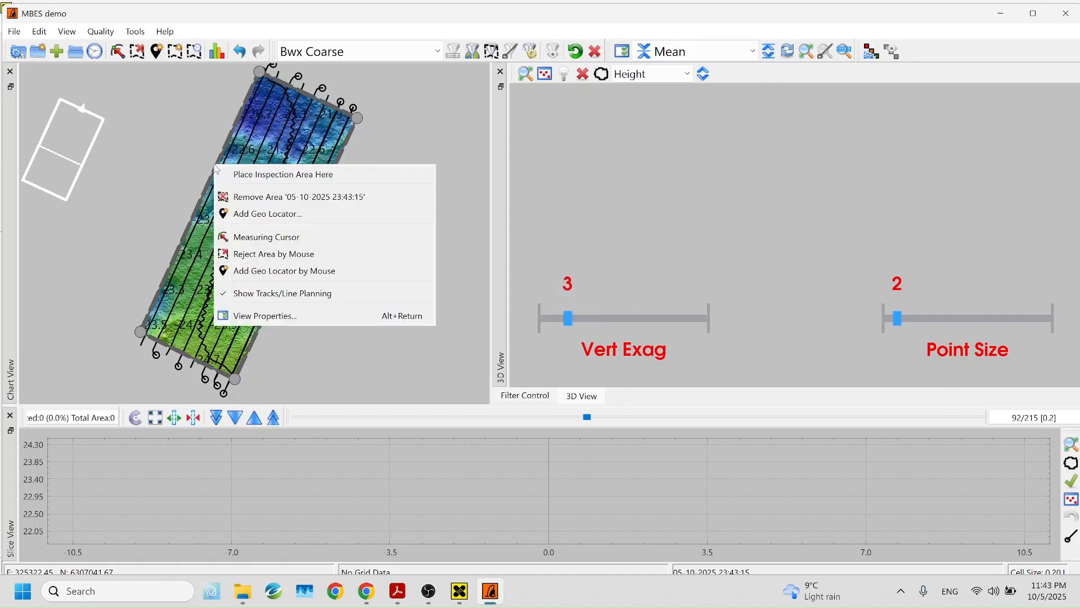
pyautogui.click(266, 199)
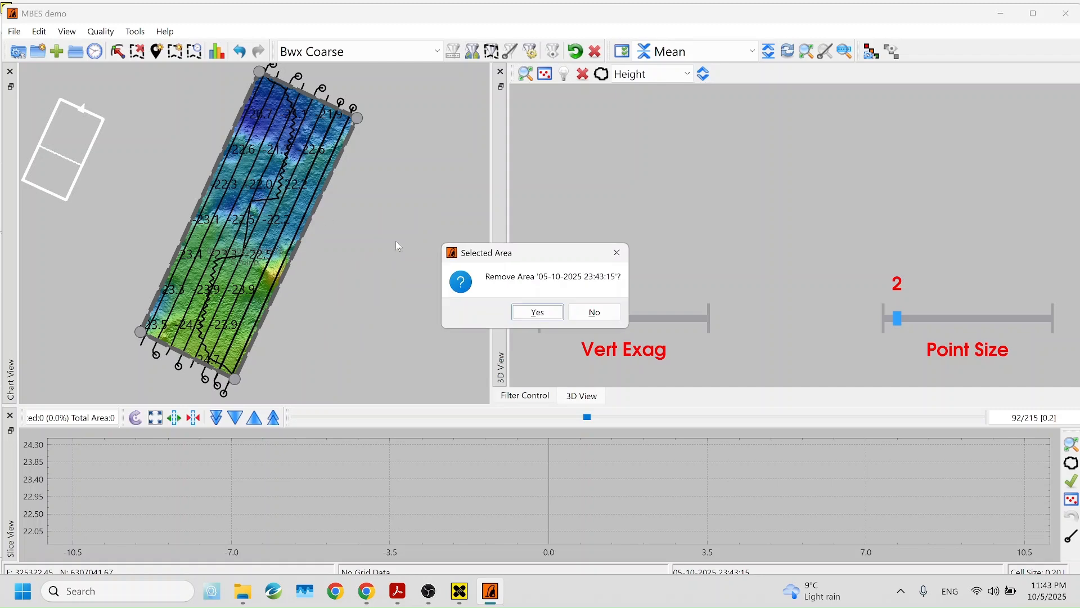
pyautogui.click(524, 313)
pyautogui.scroll(3, 201, 186)
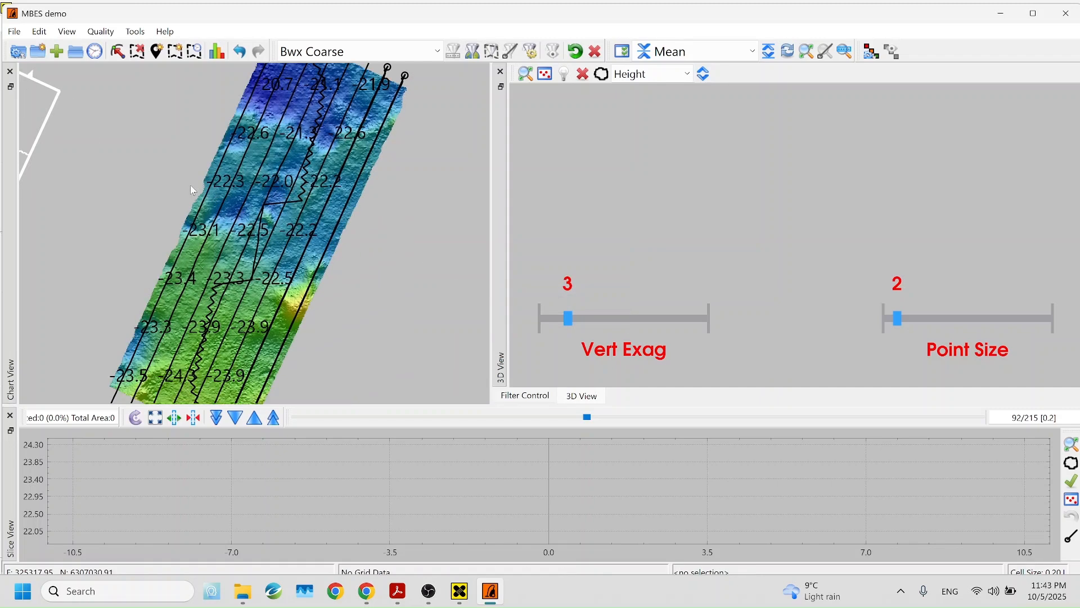
pyautogui.scroll(-4, 226, 194)
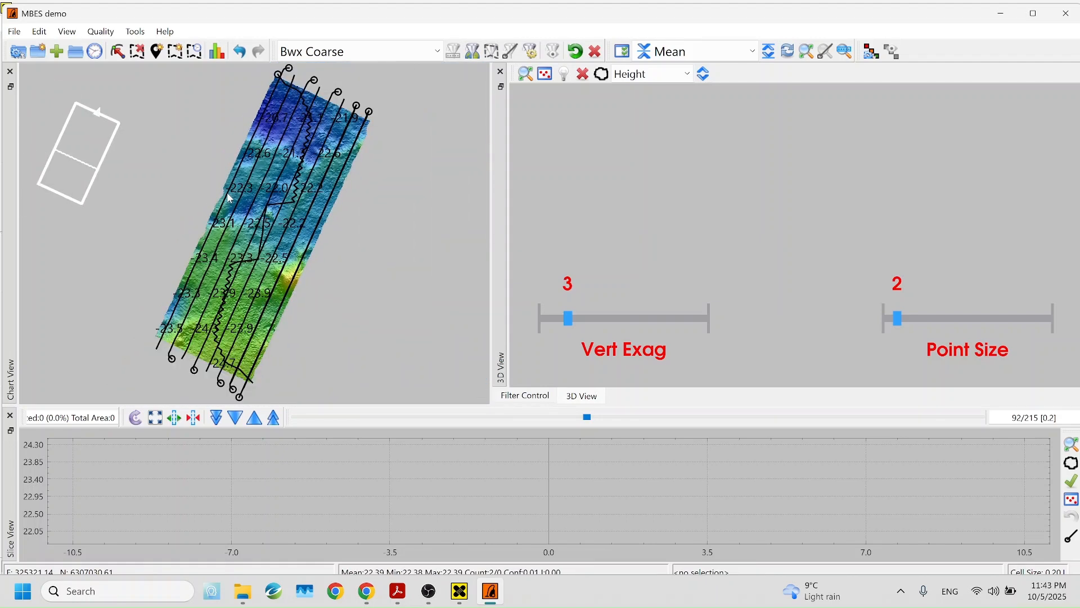
# Recentre the chart, stretch the slice box over the whole survey strip, and tilt the 3D view flatter
pyautogui.moveTo(370, 241); pyautogui.dragTo(361, 249)
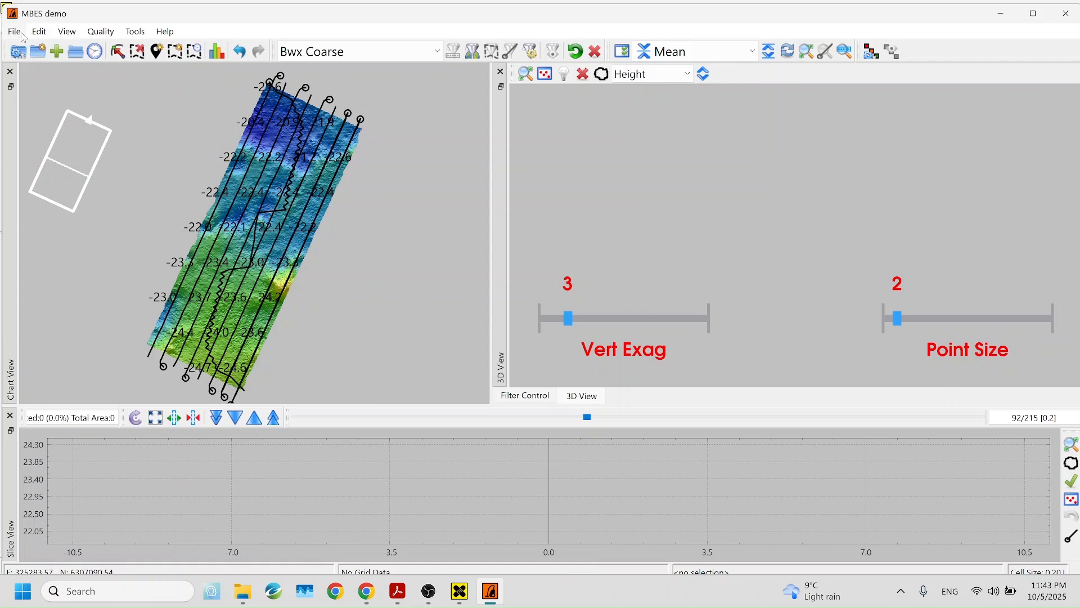
pyautogui.moveTo(100, 151); pyautogui.dragTo(297, 120)
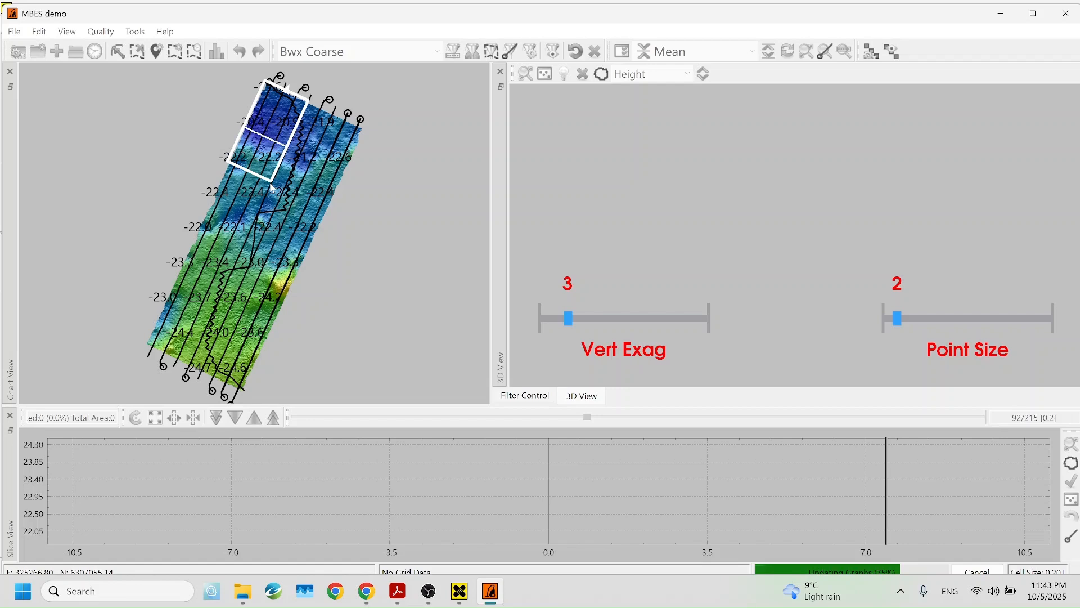
pyautogui.moveTo(270, 180); pyautogui.dragTo(244, 394)
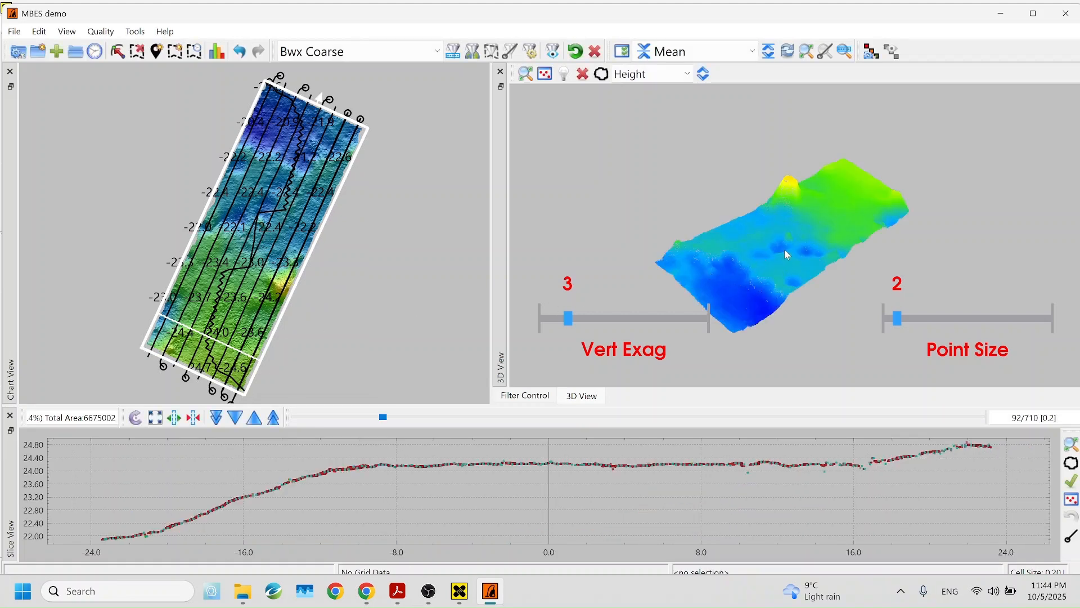
pyautogui.moveTo(784, 248)
pyautogui.mouseDown()
pyautogui.moveTo(783, 261)
pyautogui.moveTo(747, 282)
pyautogui.moveTo(632, 224)
pyautogui.moveTo(620, 250)
pyautogui.moveTo(664, 305)
pyautogui.moveTo(714, 322)
pyautogui.moveTo(674, 325)
pyautogui.mouseUp()
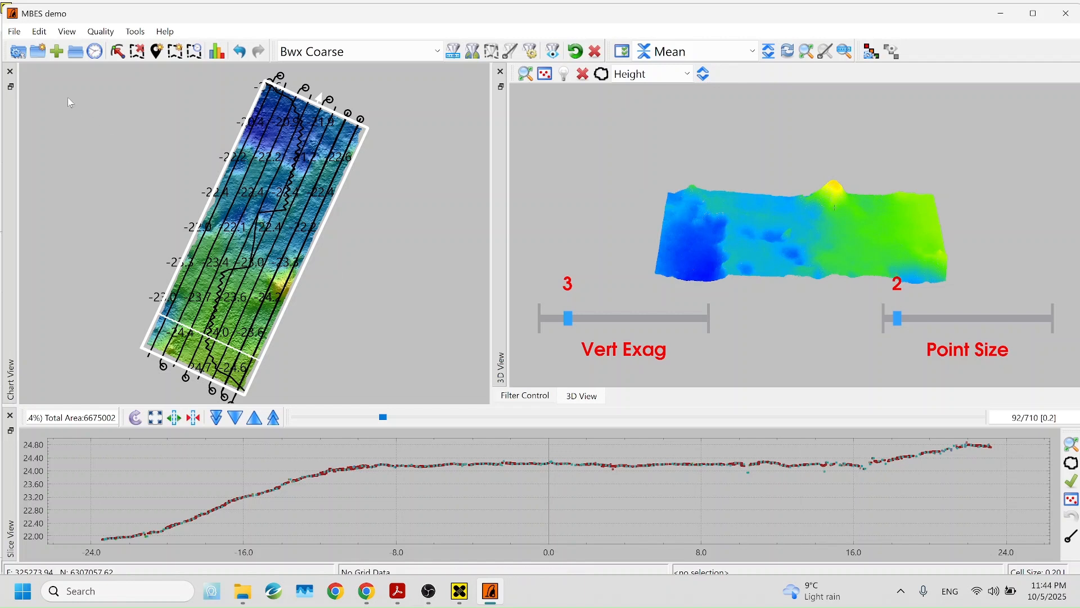
pyautogui.click(14, 31)
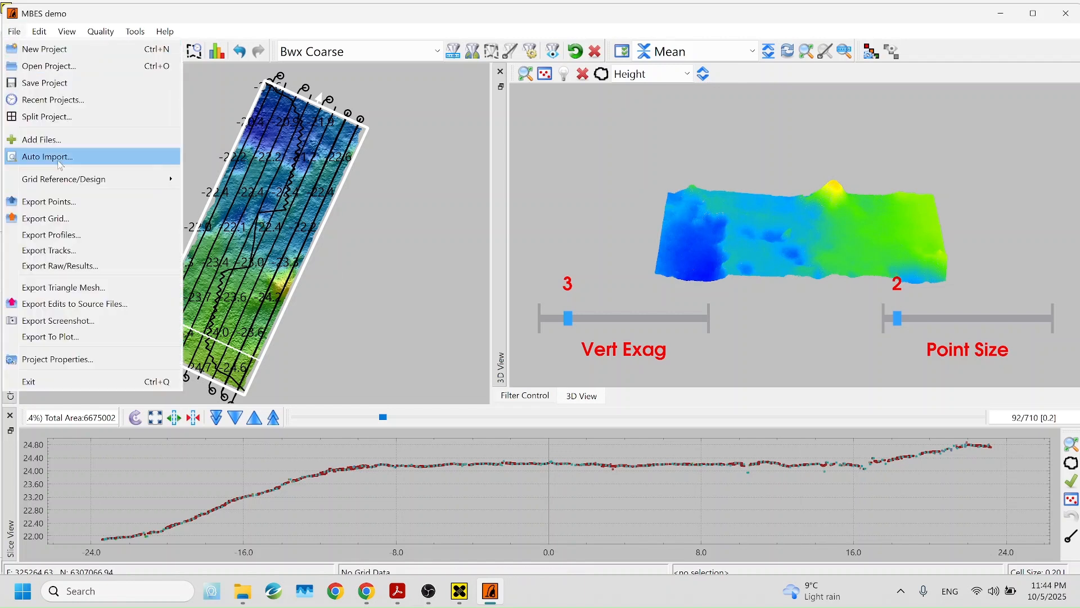
# Export the grid as LAZ - Cell Center to MBES pc.laz in the demo folder
pyautogui.click(55, 224)
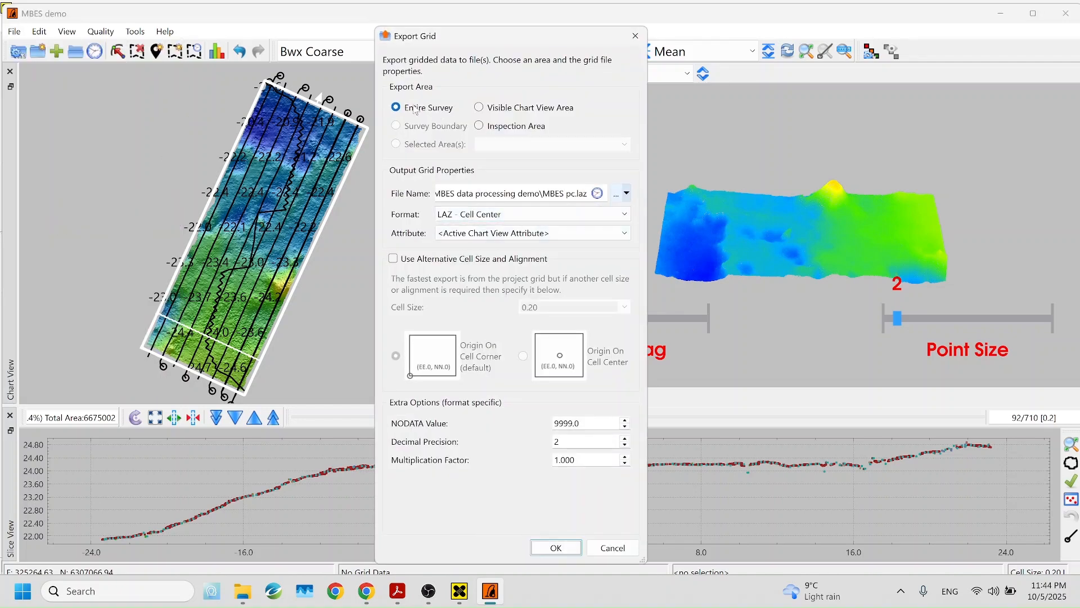
pyautogui.click(617, 197)
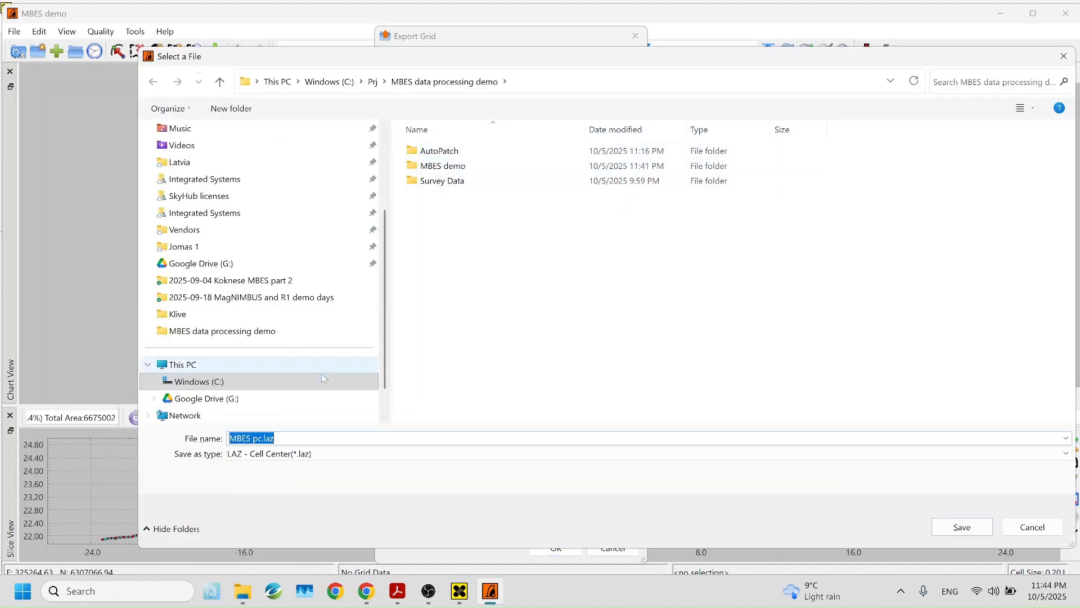
pyautogui.click(245, 437)
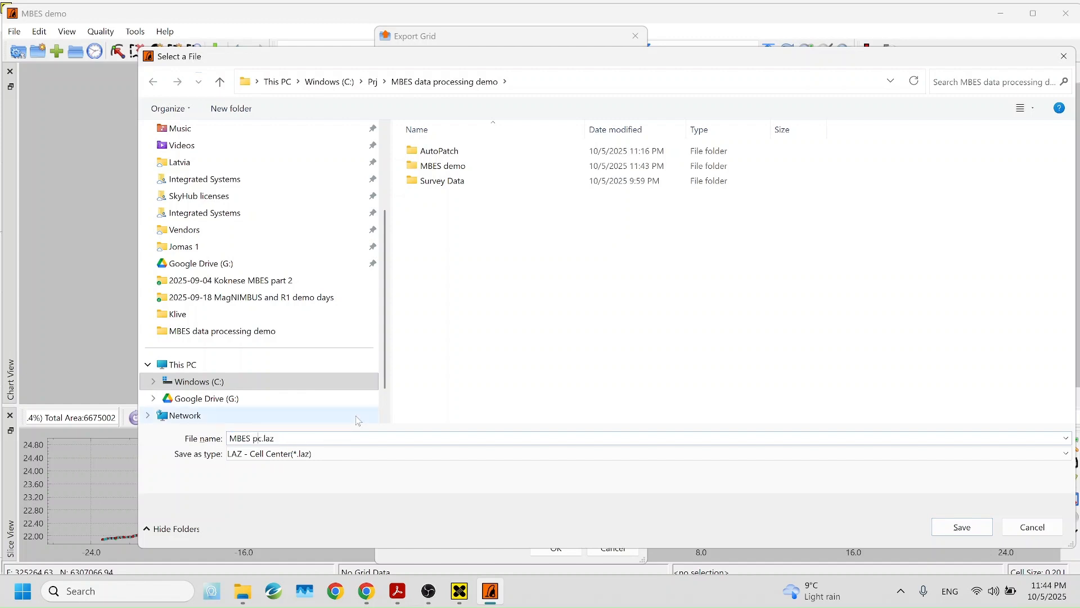
pyautogui.press('Return')
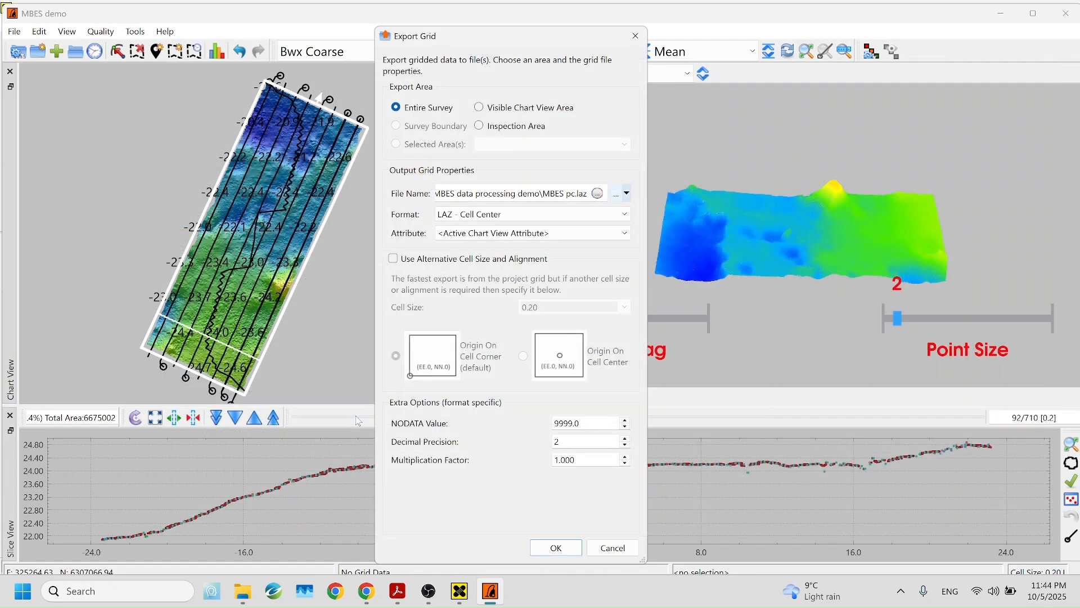
pyautogui.click(513, 216)
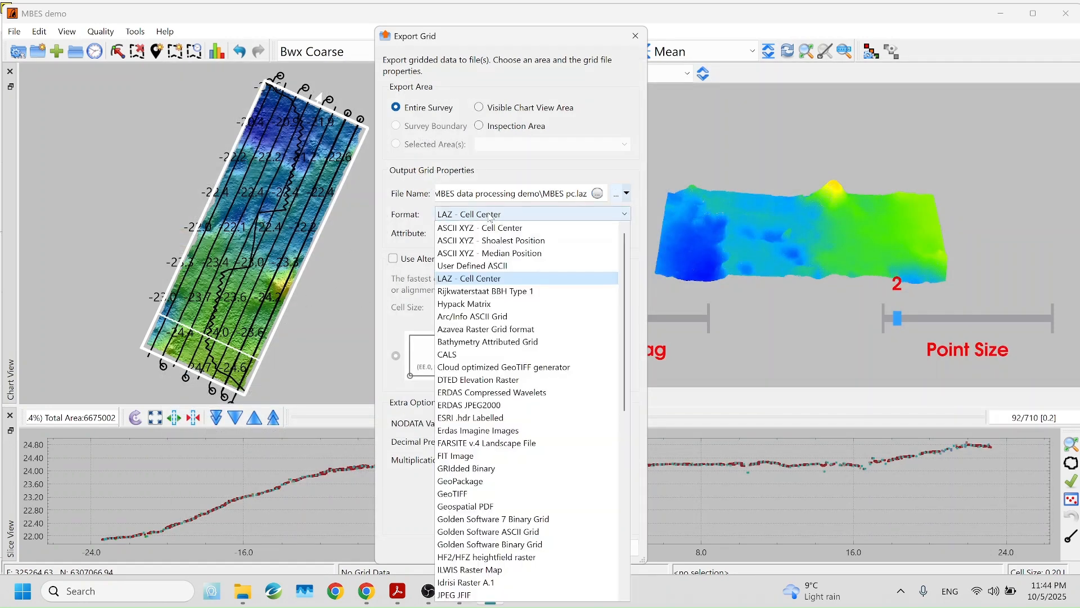
pyautogui.click(476, 282)
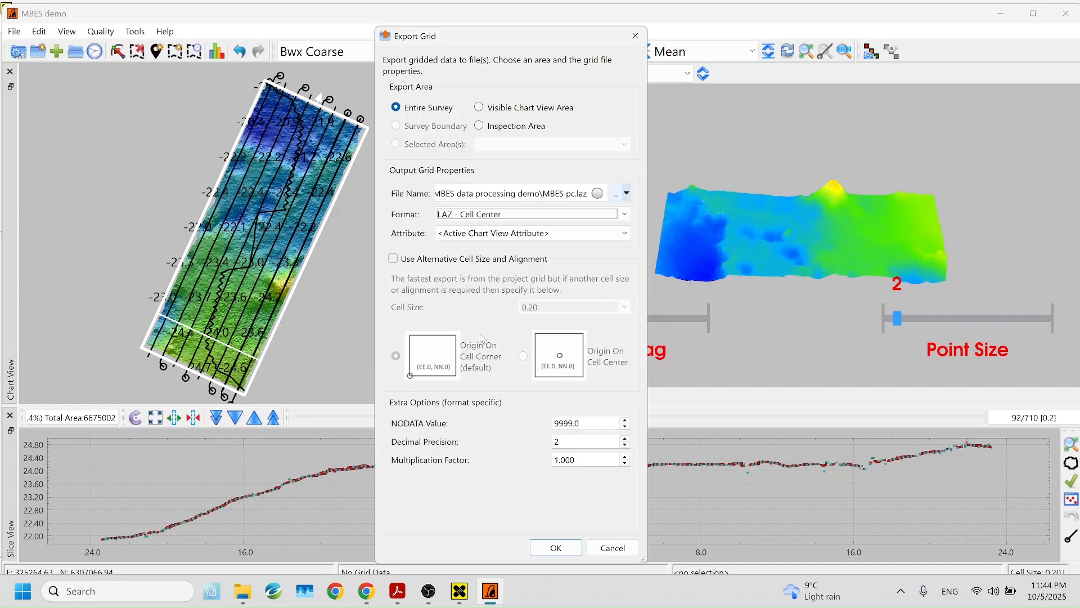
pyautogui.click(555, 546)
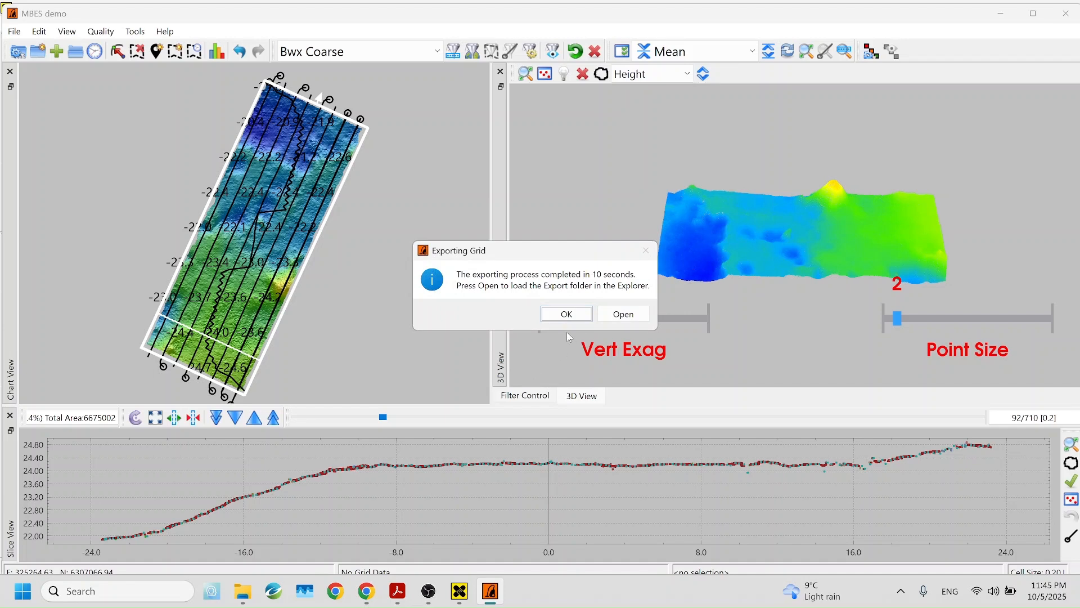
pyautogui.click(567, 314)
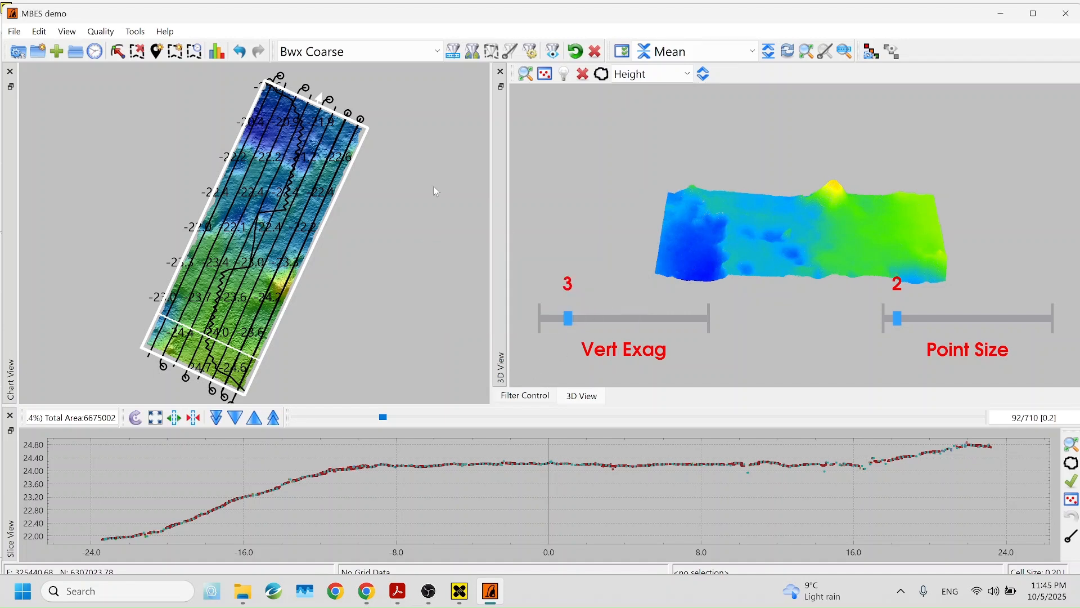
# Export the grid in GeoTIFF format, renaming the output file to MBES DEM.tif
pyautogui.click(14, 31)
pyautogui.click(50, 219)
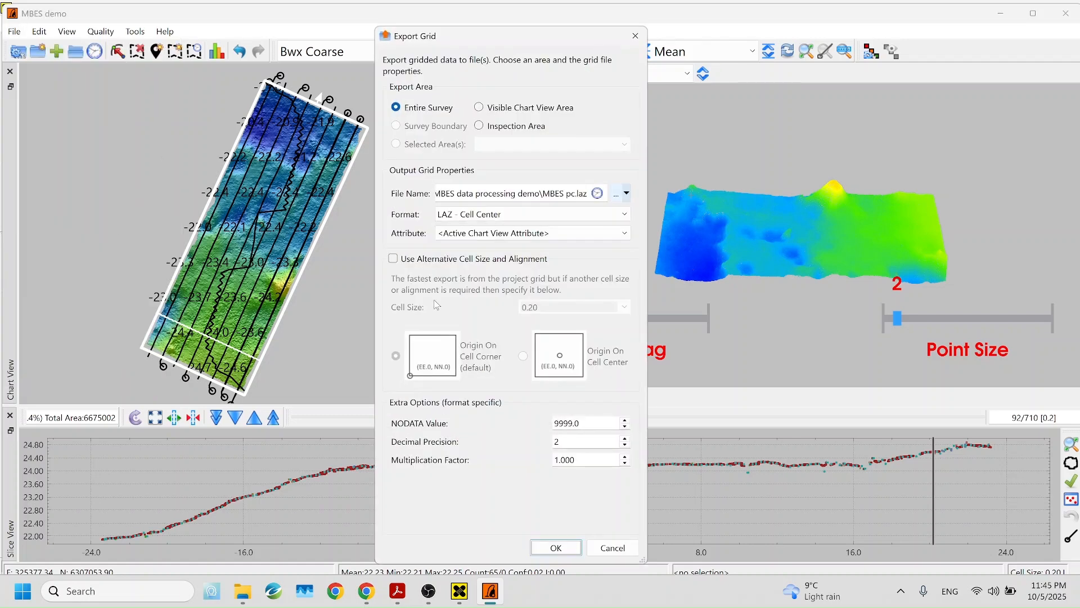
pyautogui.click(498, 214)
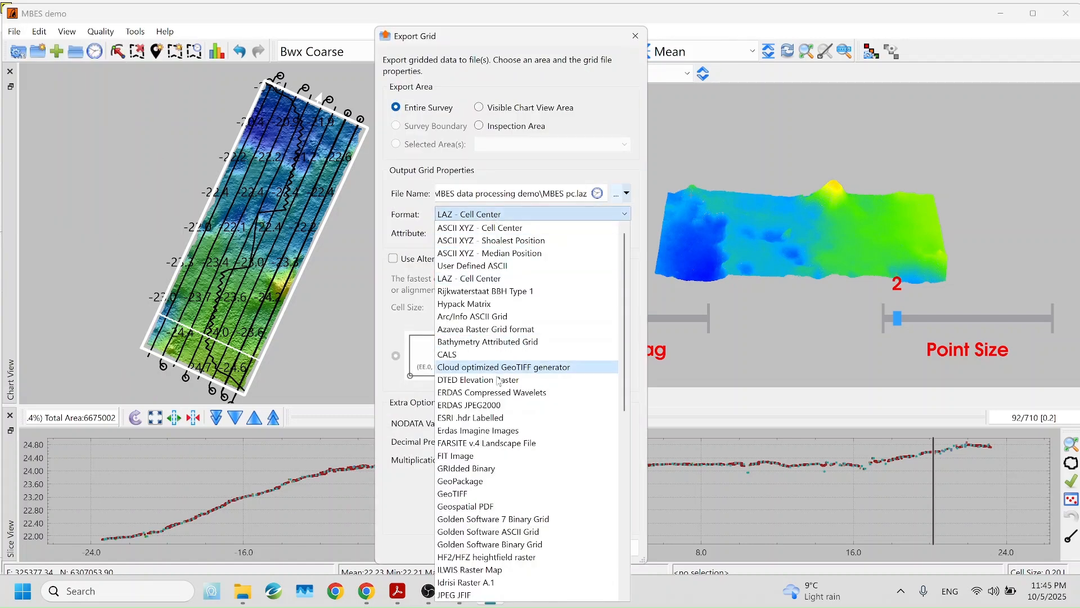
pyautogui.click(509, 493)
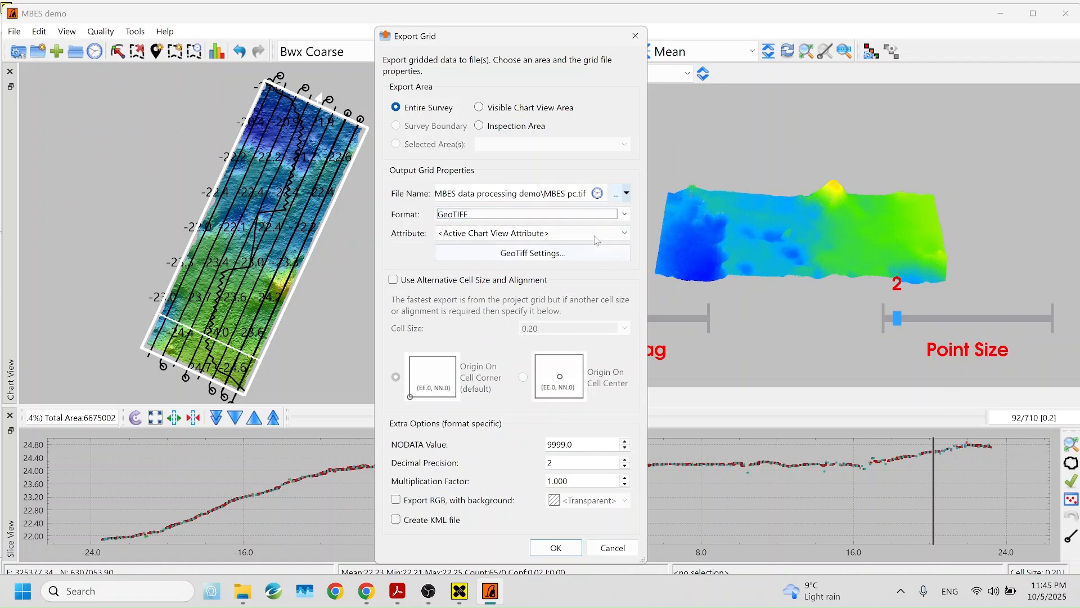
pyautogui.click(569, 193)
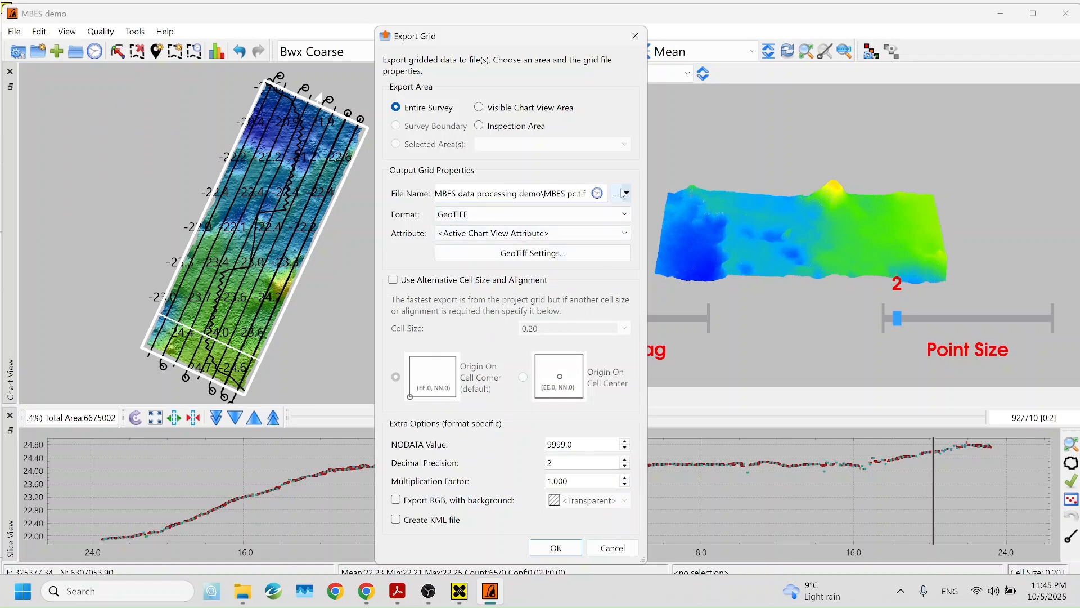
pyautogui.click(623, 194)
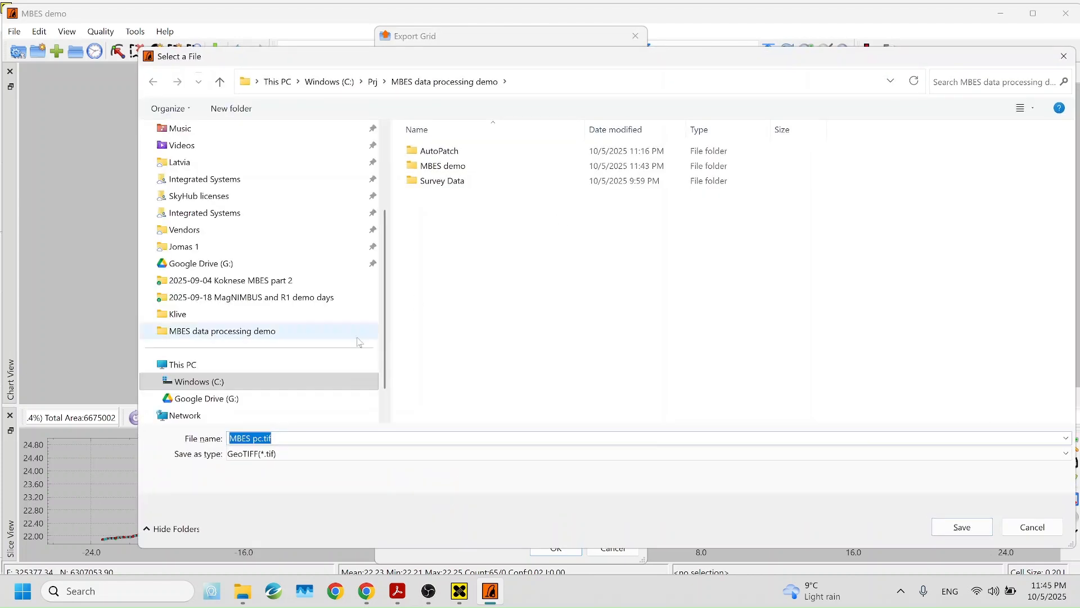
pyautogui.moveTo(255, 439); pyautogui.dragTo(278, 440)
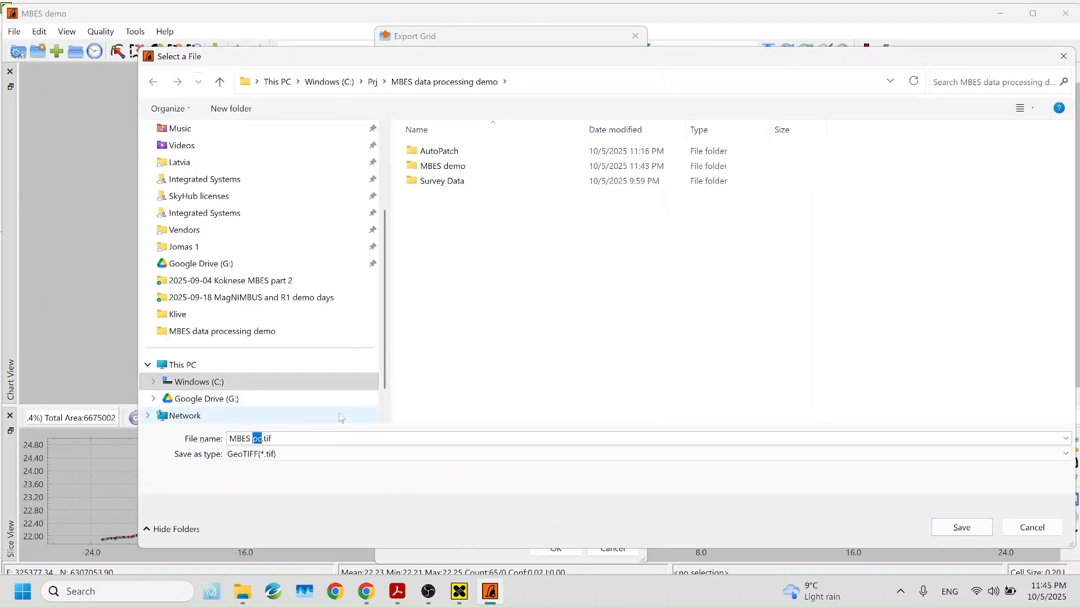
pyautogui.write('DEM')
pyautogui.press('Return')
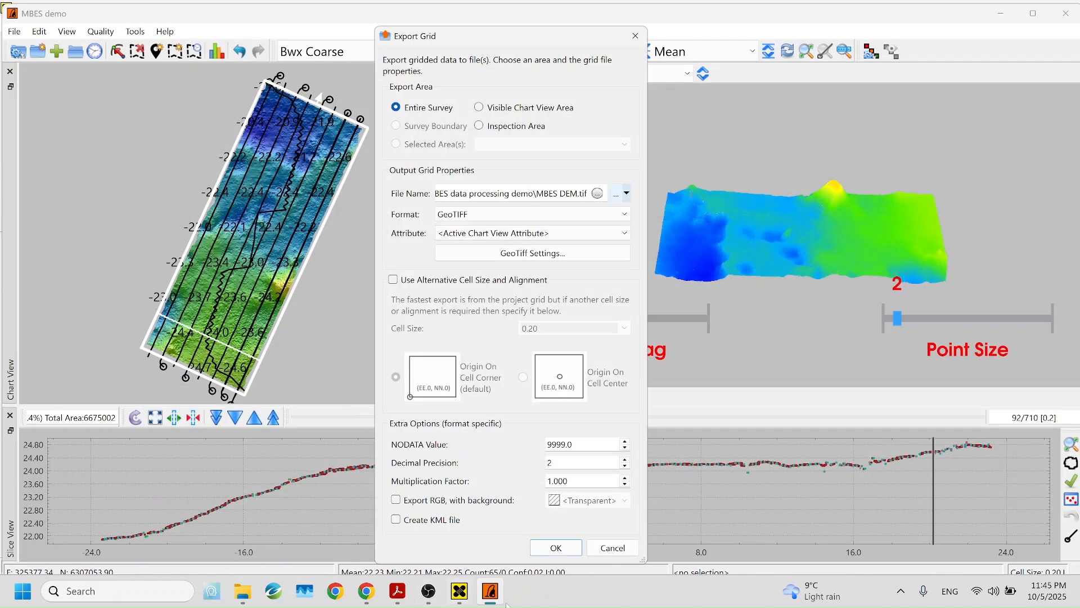
pyautogui.click(553, 548)
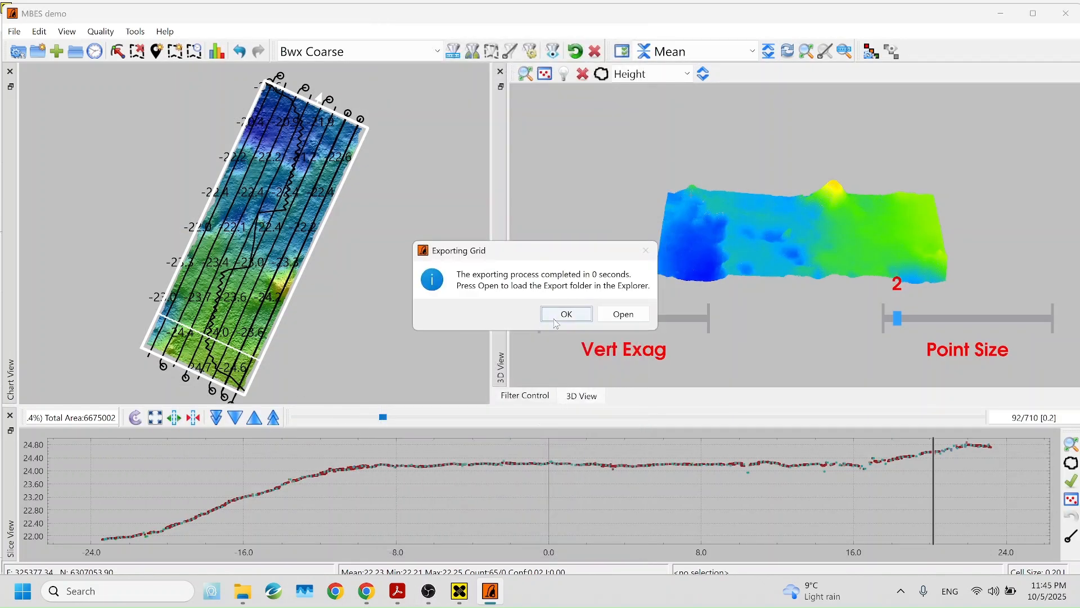
pyautogui.click(567, 315)
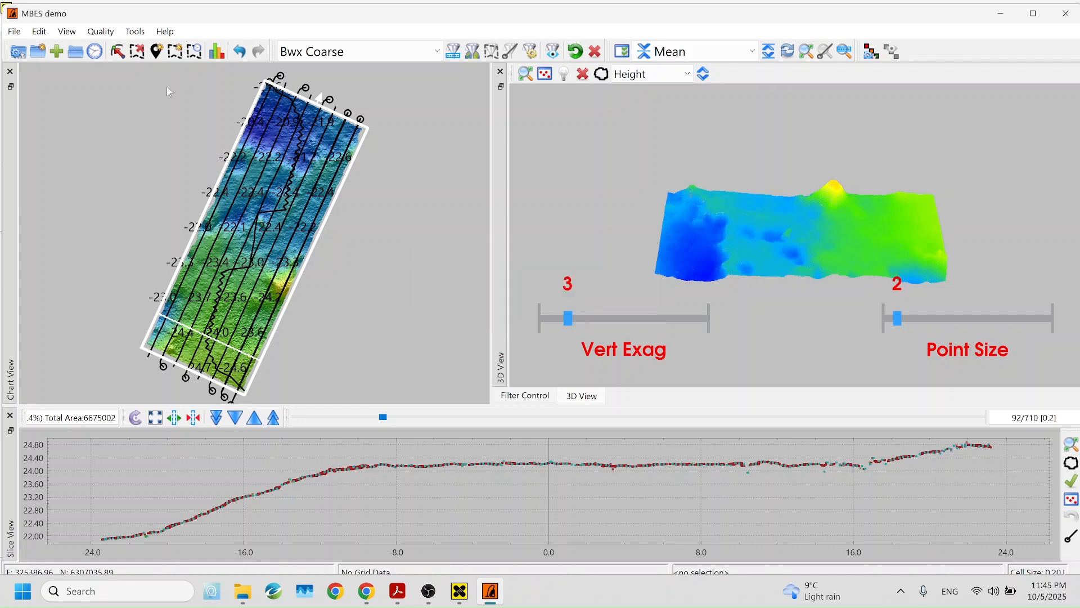
# Re-export the grid as GeoTIFF with Export RGB ticked, naming it MBES DEM image
pyautogui.click(14, 32)
pyautogui.click(38, 219)
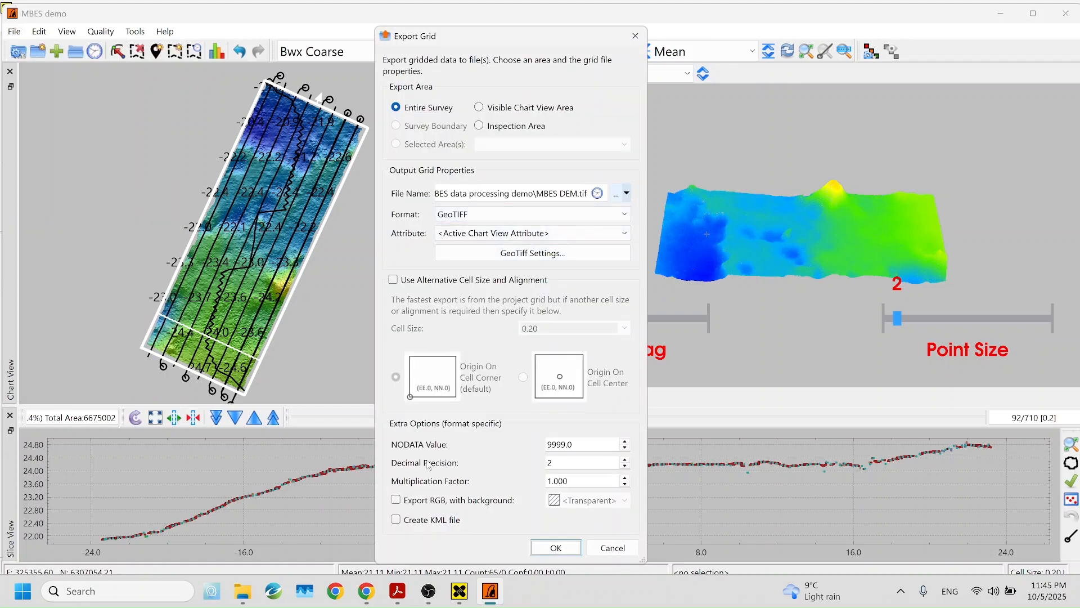
pyautogui.click(415, 500)
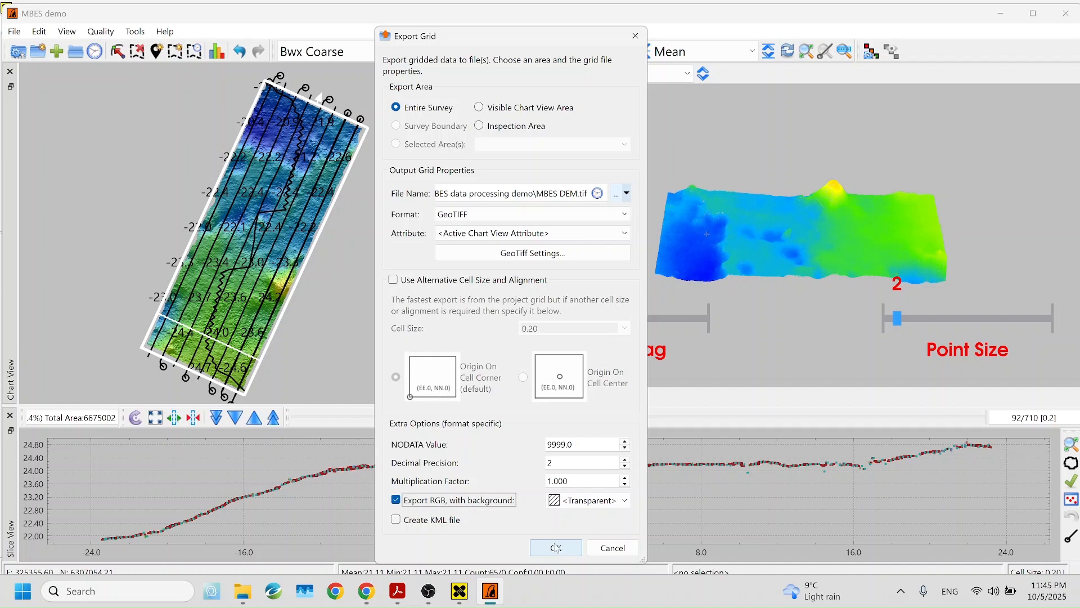
pyautogui.click(585, 198)
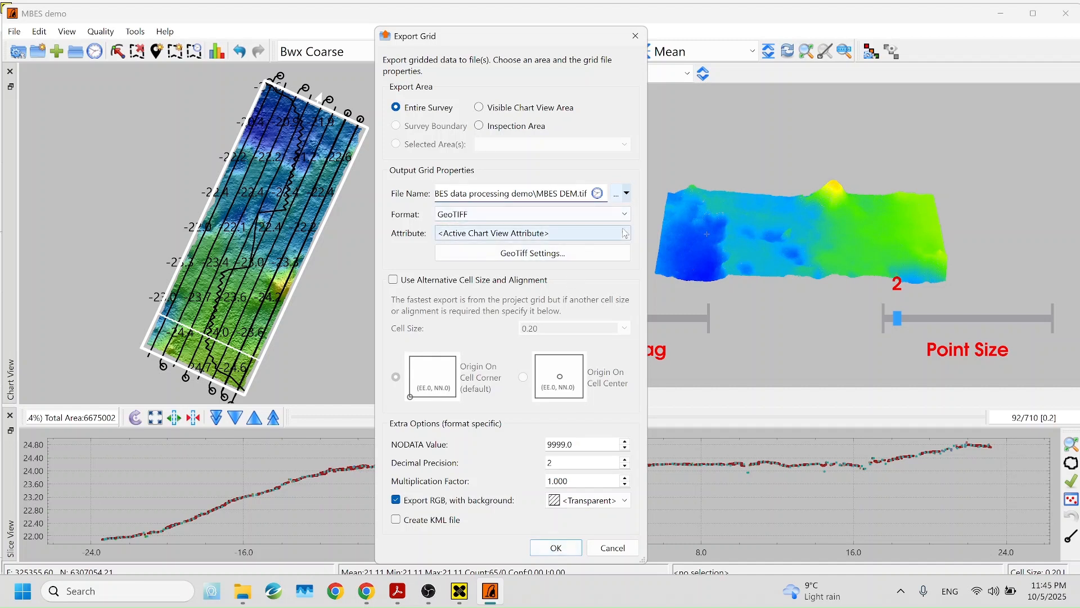
pyautogui.write('image')
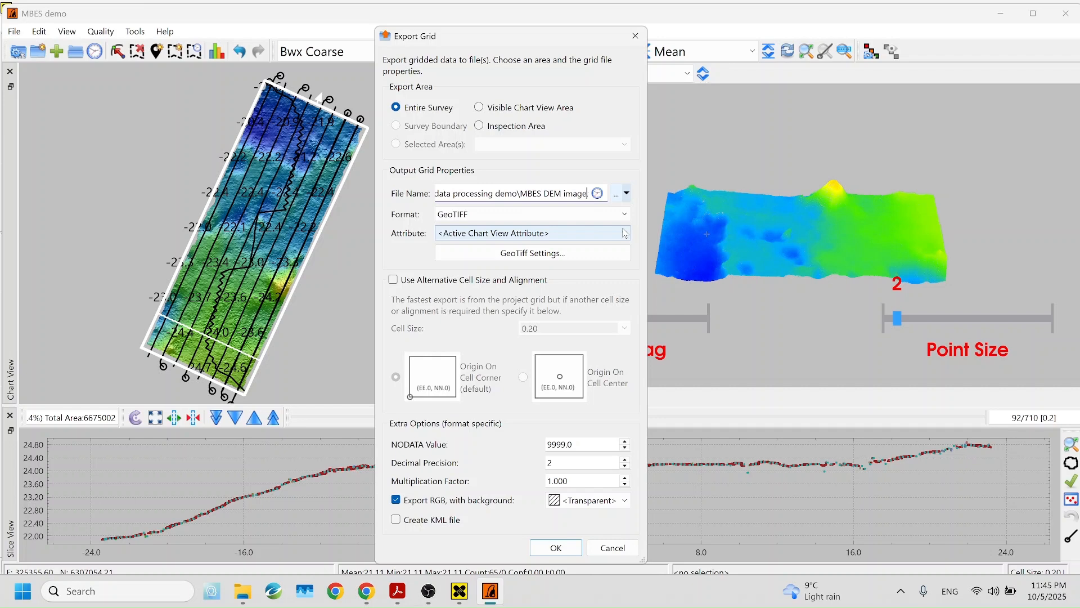
pyautogui.press('Return')
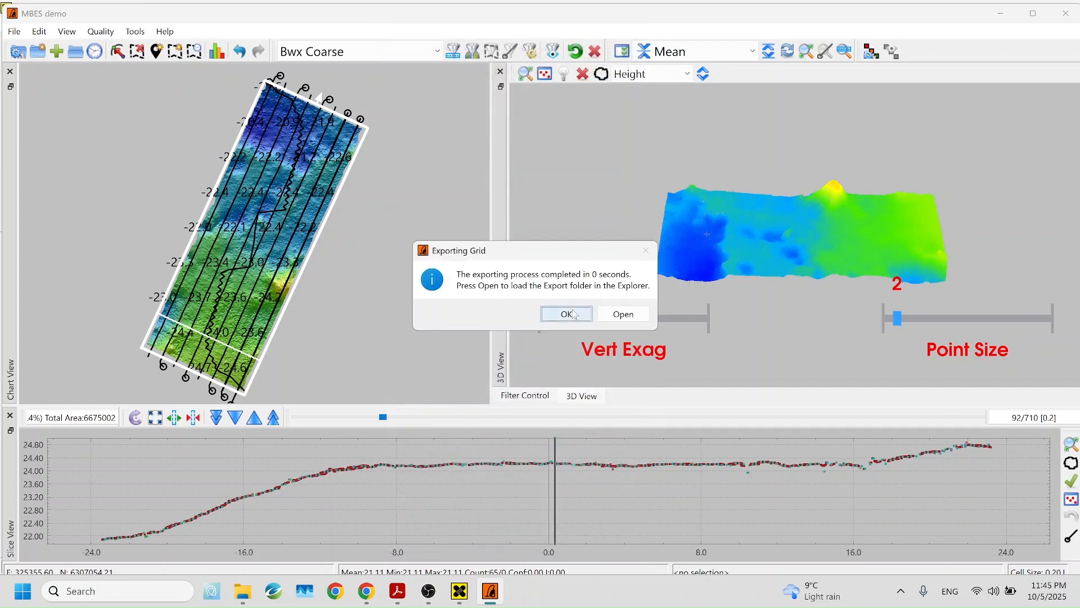
pyautogui.click(575, 311)
pyautogui.moveTo(243, 599)
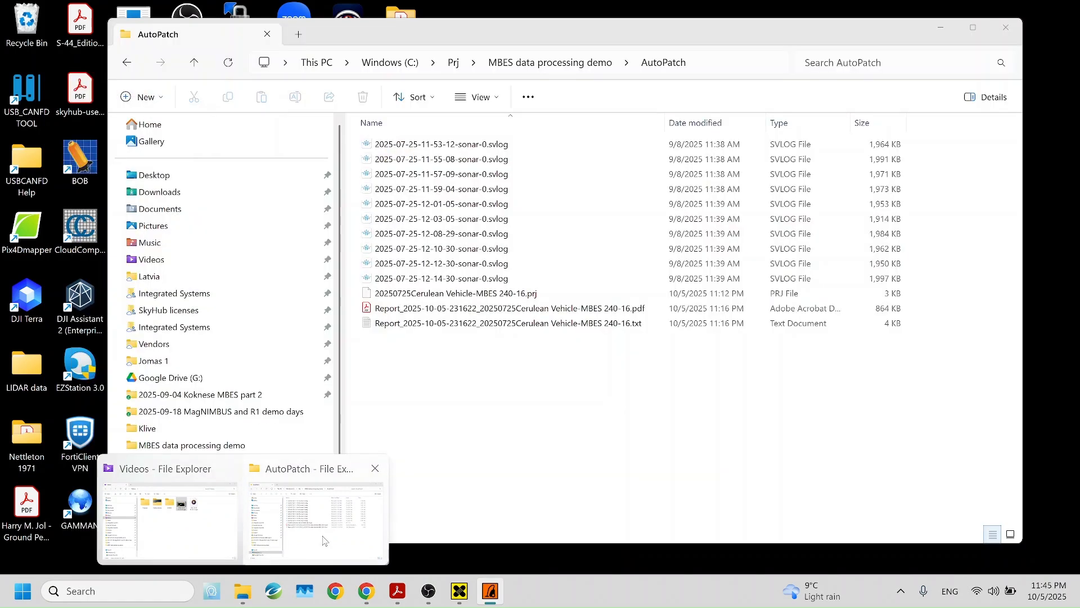
# Go up from AutoPatch to the MBES data processing demo folder and open MBES DEM image.tif
pyautogui.click(324, 541)
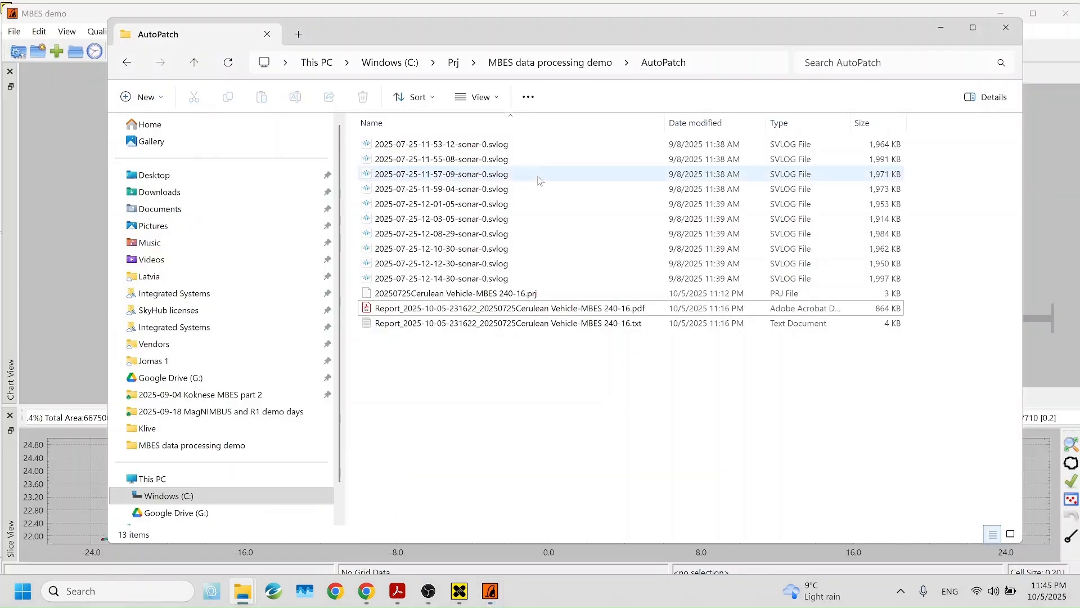
pyautogui.click(509, 63)
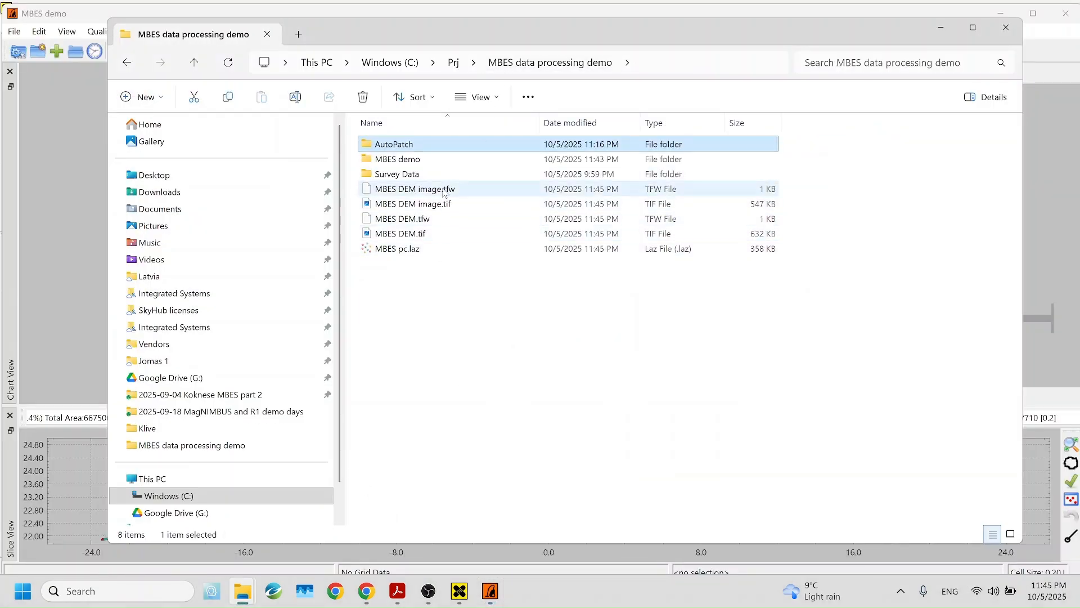
pyautogui.click(441, 207)
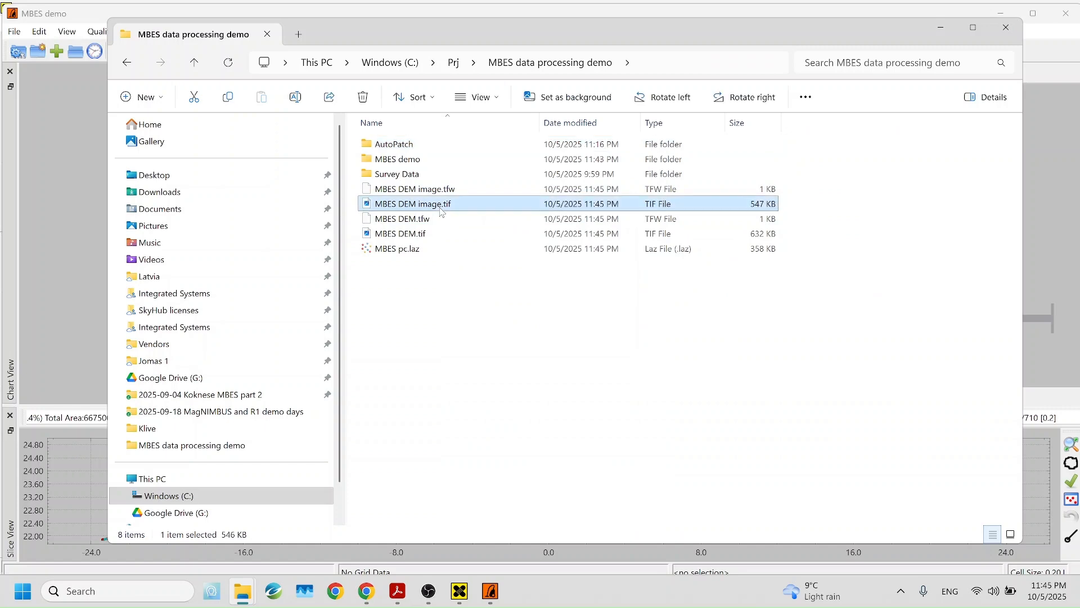
pyautogui.click(442, 251)
pyautogui.click(448, 238)
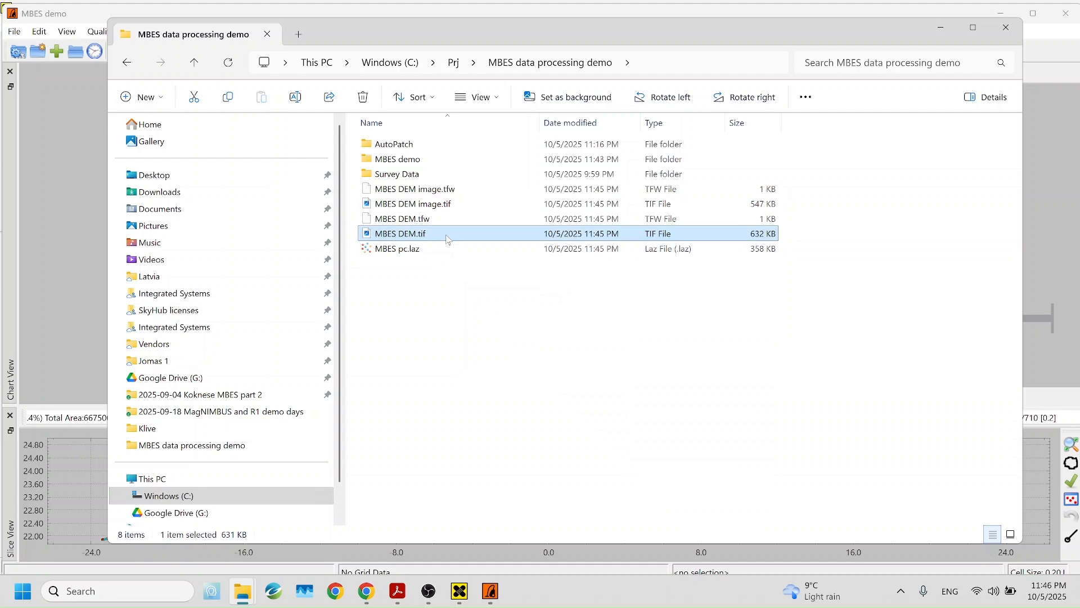
pyautogui.click(444, 208)
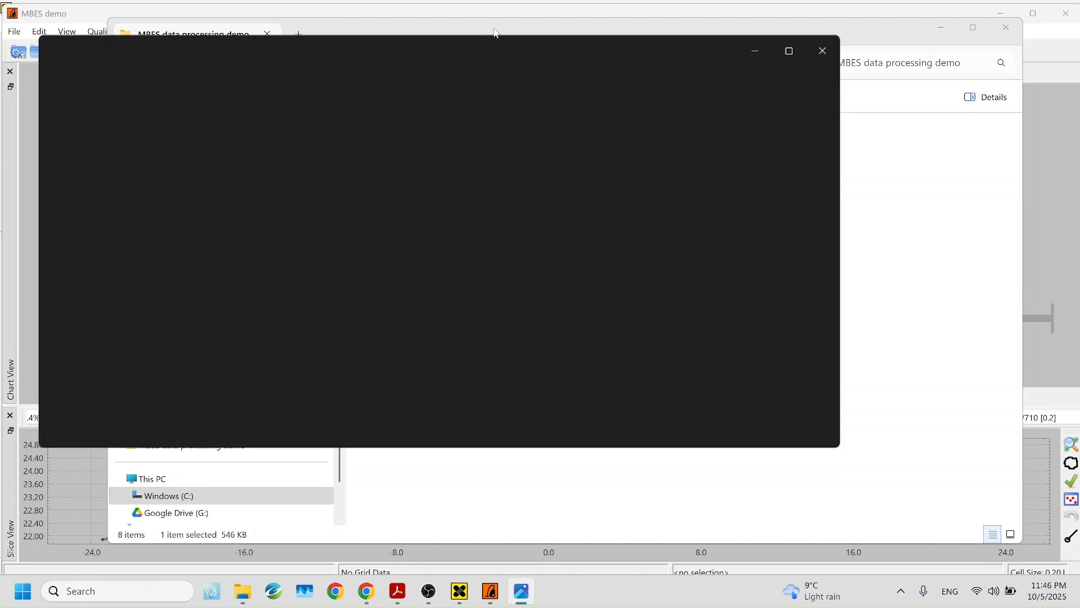
# Zoom into the MBES DEM image in Photos and make the viewer window taller
pyautogui.moveTo(494, 28); pyautogui.dragTo(566, 121)
pyautogui.click(507, 41)
pyautogui.scroll(4, 475, 241)
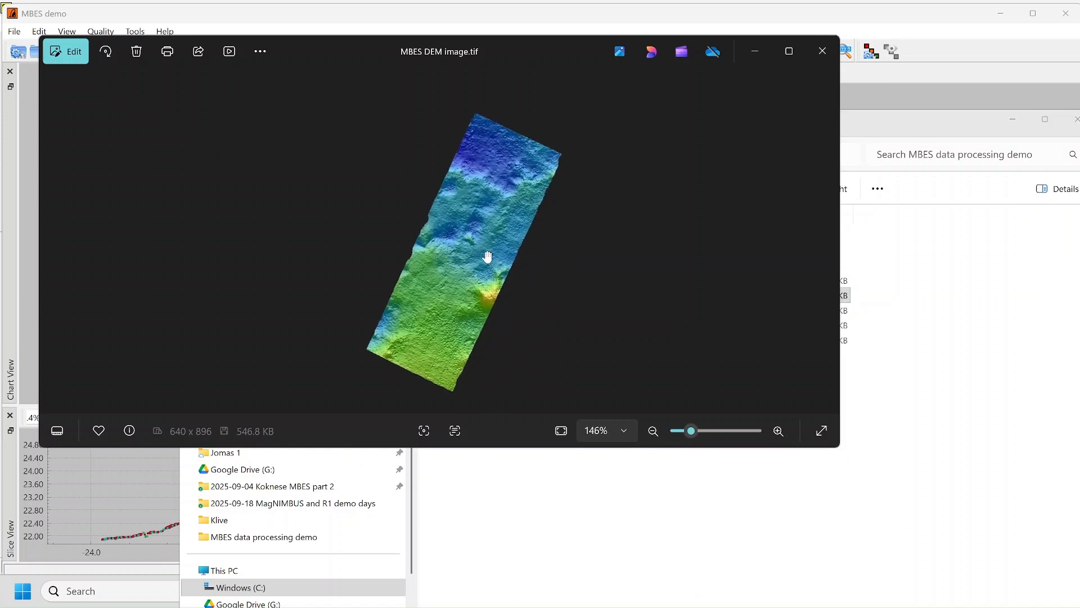
pyautogui.scroll(2, 494, 231)
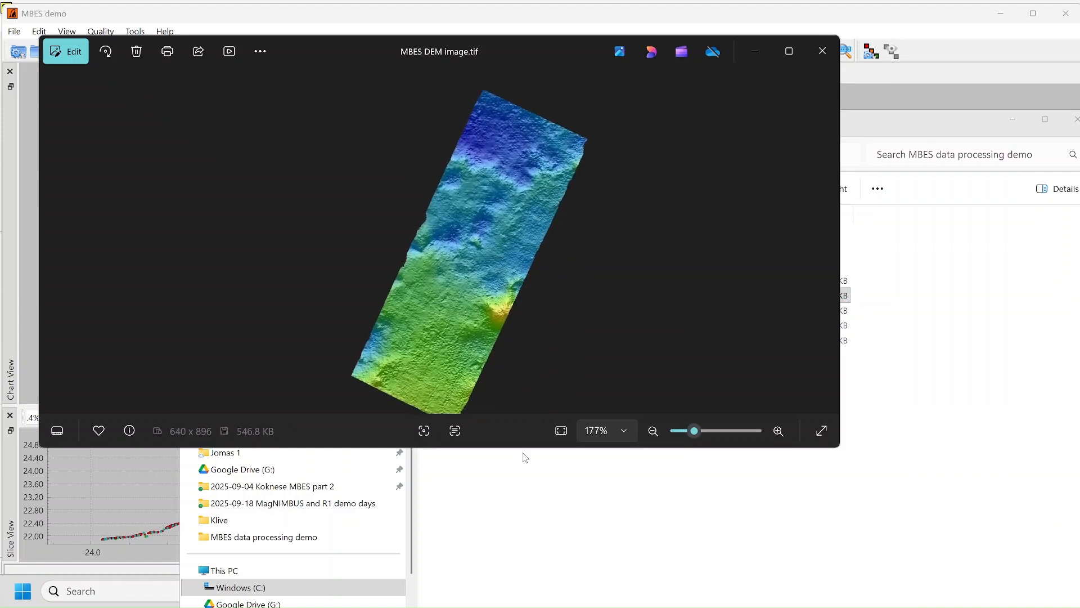
pyautogui.moveTo(520, 450); pyautogui.dragTo(520, 558)
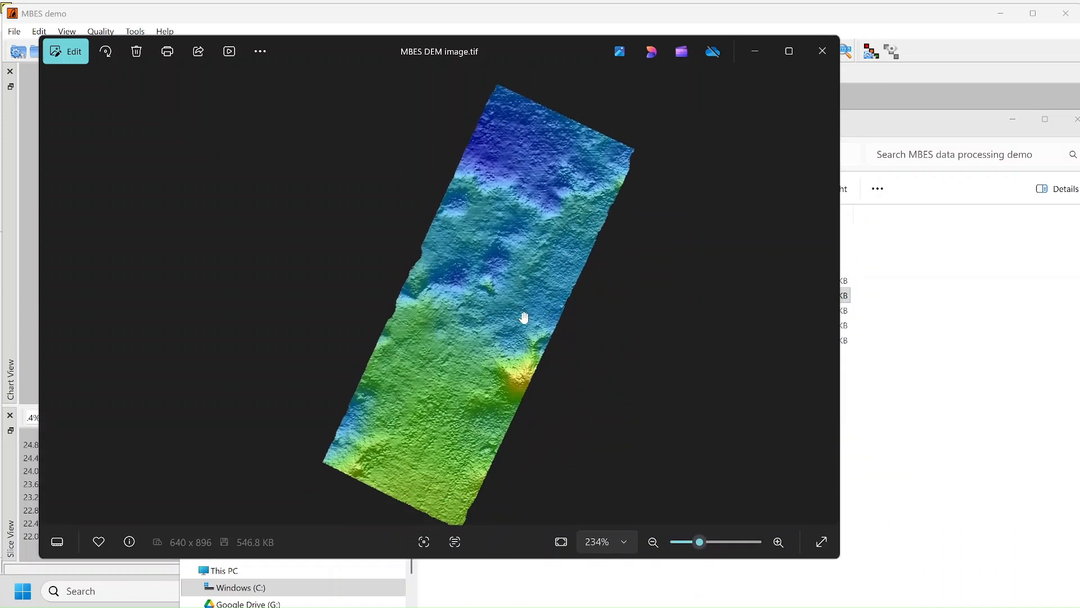
# Hide the track lines and line planning on the AutoClean chart for comparison
pyautogui.hotkey('alt', 'Tab')
pyautogui.hotkey('alt', 'Tab')
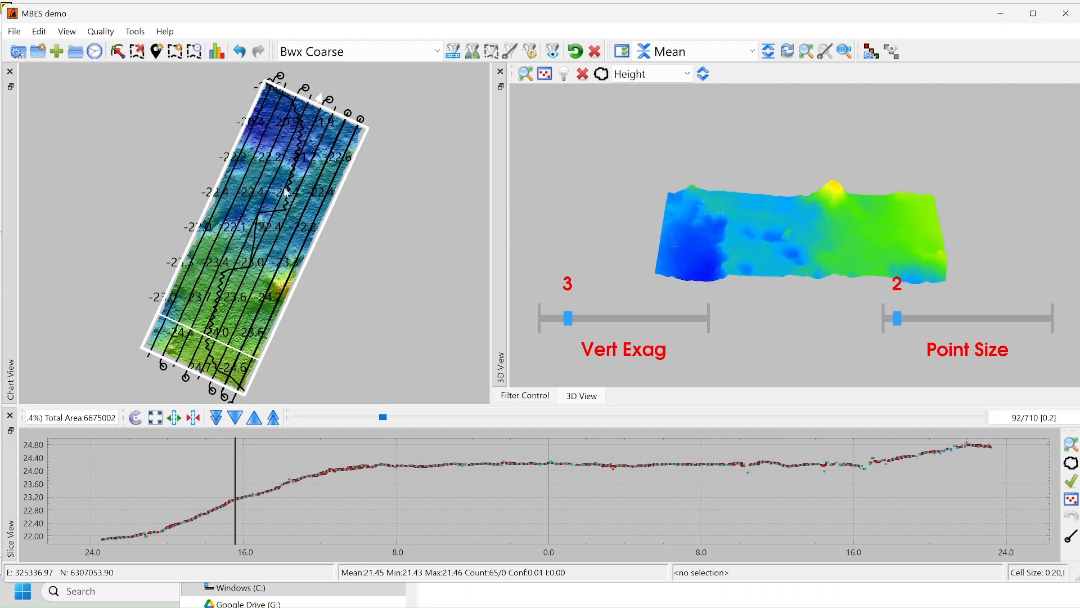
pyautogui.rightClick(359, 222)
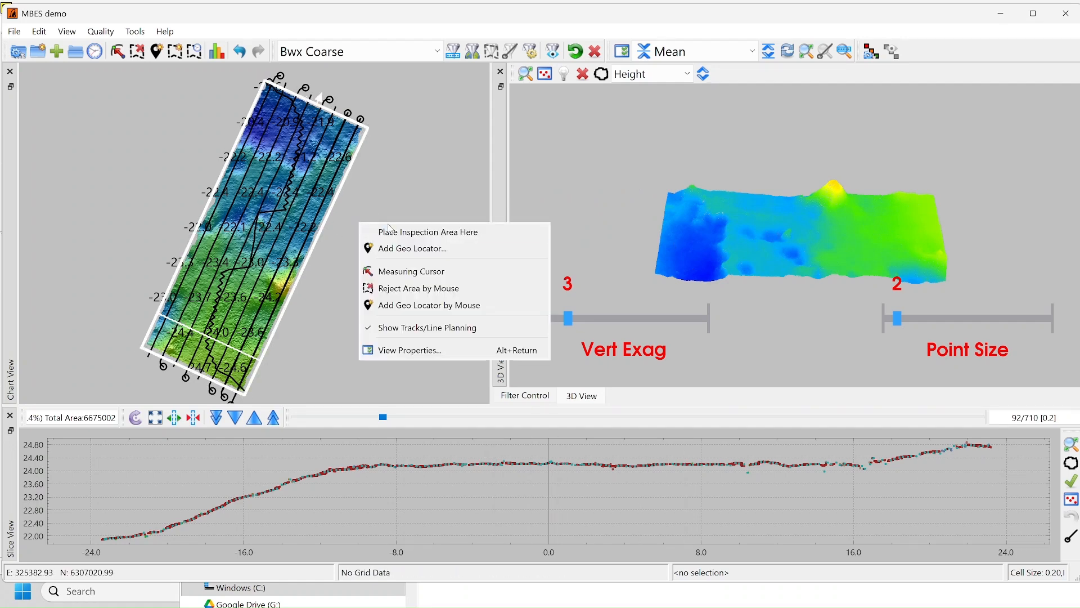
pyautogui.click(405, 333)
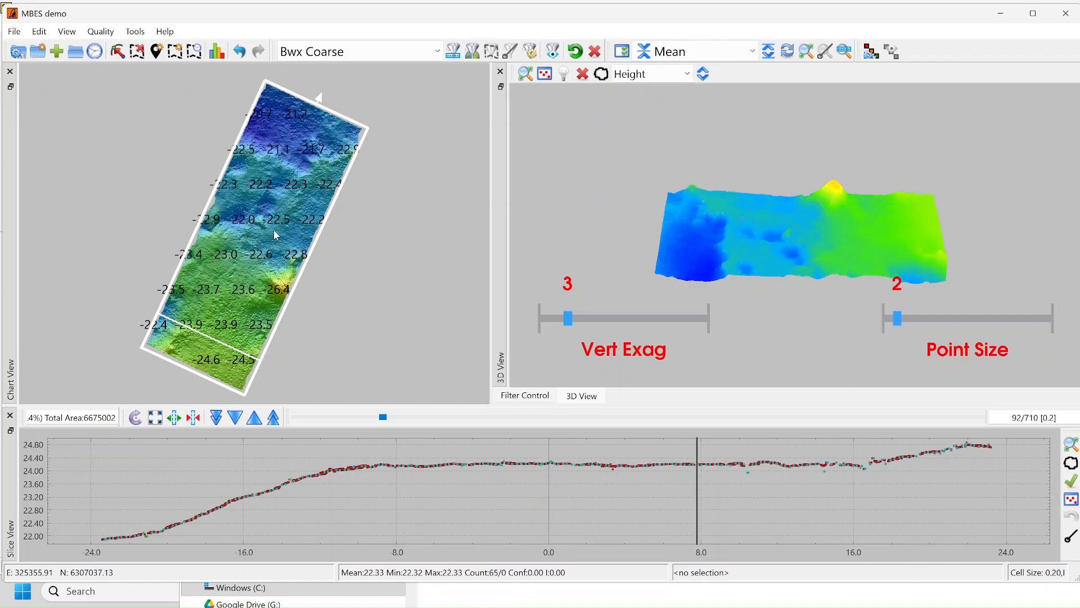
pyautogui.hotkey('alt', 'Tab')
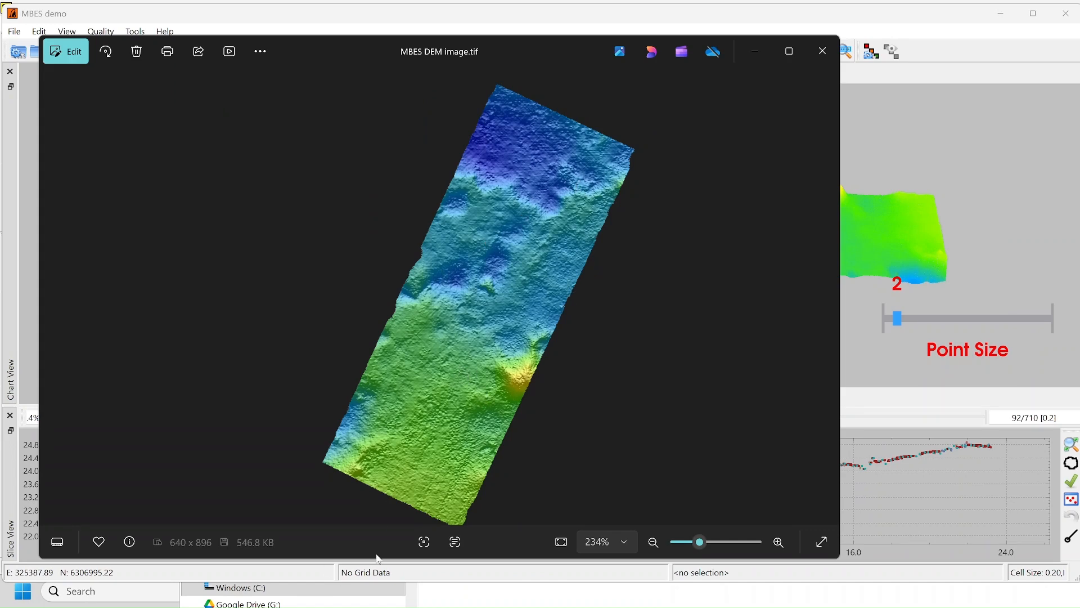
pyautogui.hotkey('alt', 'Tab')
pyautogui.hotkey('alt', 'Tab')
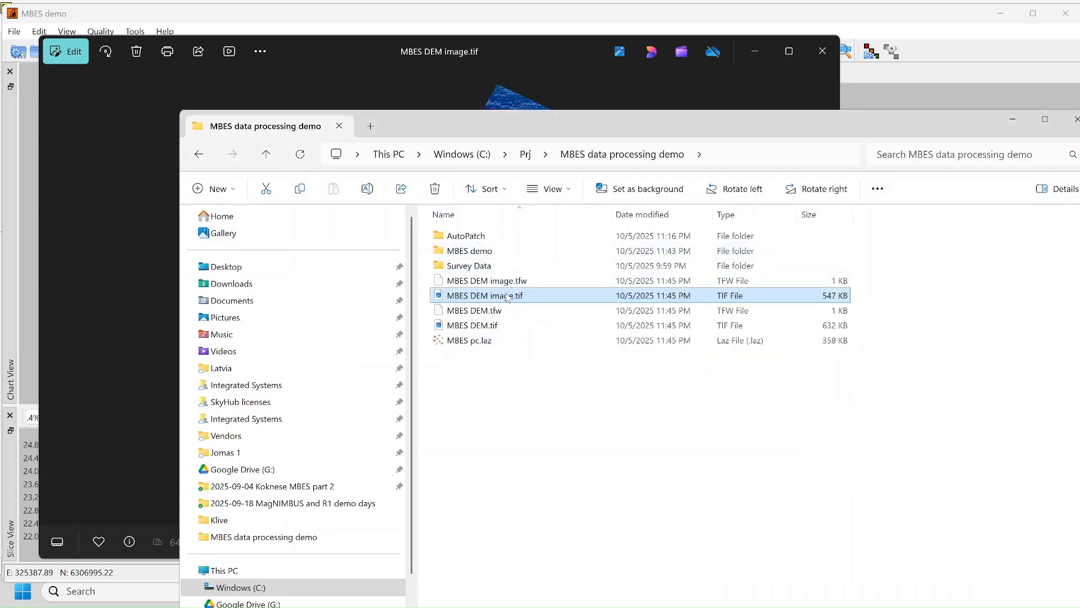
# Select MBES DEM.tif, then MBES pc.laz, and open the point cloud
pyautogui.click(509, 330)
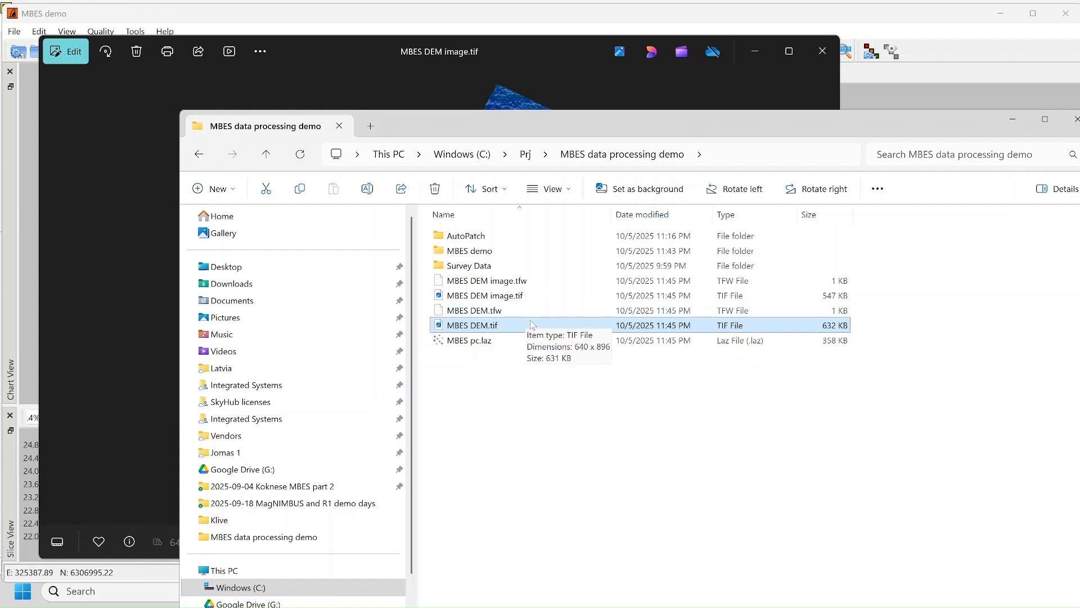
pyautogui.click(512, 345)
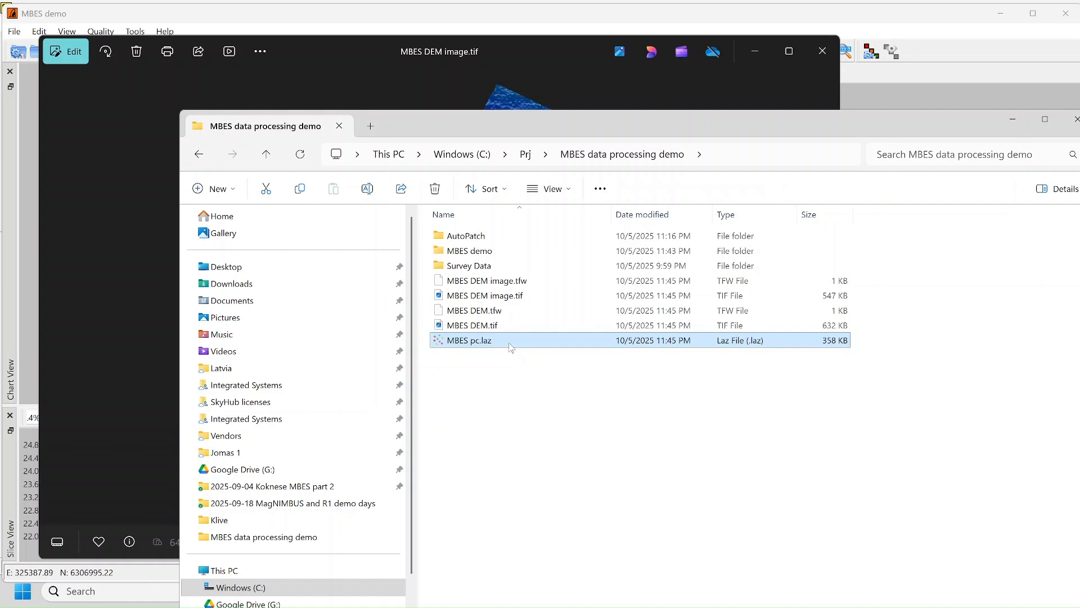
pyautogui.doubleClick(500, 341)
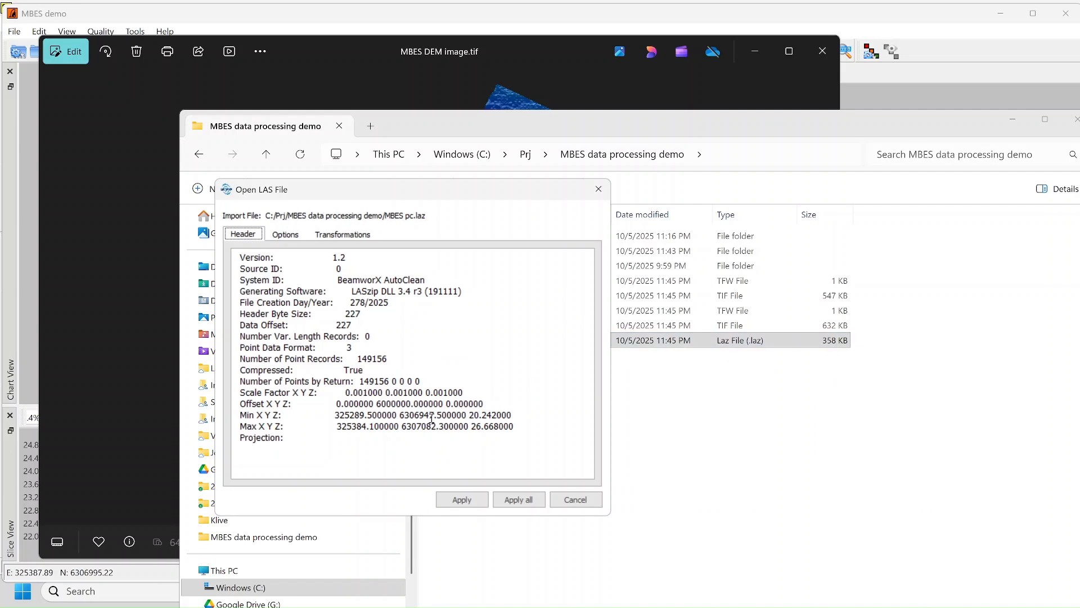
# Load MBES pc.laz with the header settings and orbit it into a perspective view
pyautogui.click(462, 500)
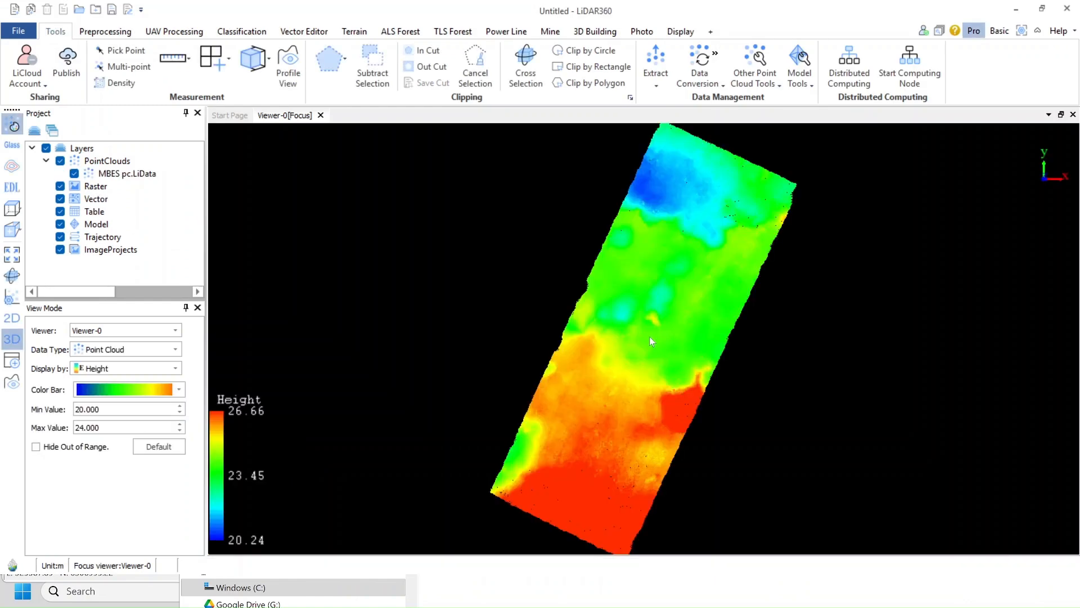
pyautogui.moveTo(649, 363); pyautogui.dragTo(652, 296)
pyautogui.moveTo(651, 354); pyautogui.dragTo(652, 340)
# Compare the point cloud's shape against the DroneGIS browser view
pyautogui.hotkey('alt', 'Tab')
pyautogui.hotkey('alt', 'Tab')
pyautogui.hotkey('alt', 'Tab')
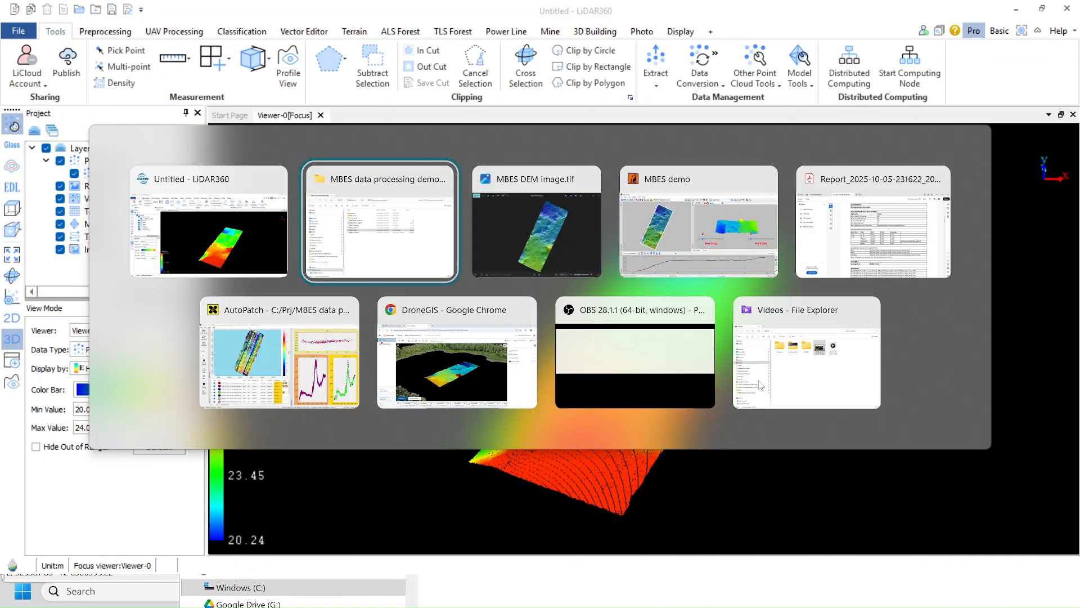
pyautogui.hotkey('alt', 'Tab')
pyautogui.hotkey('alt', 'Tab')
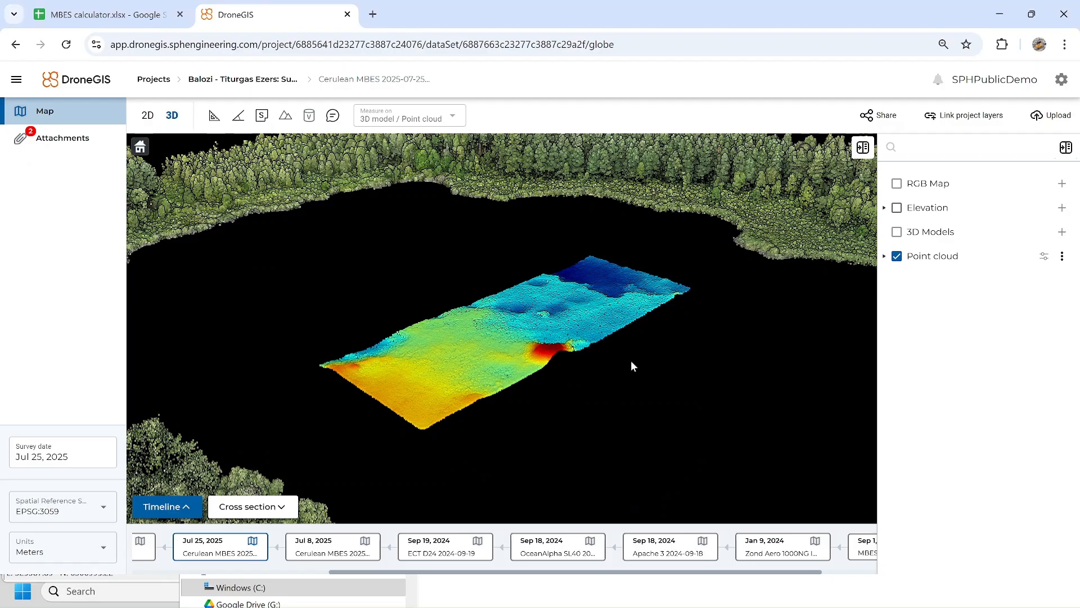
pyautogui.hotkey('alt', 'Tab')
pyautogui.moveTo(631, 366); pyautogui.dragTo(680, 445)
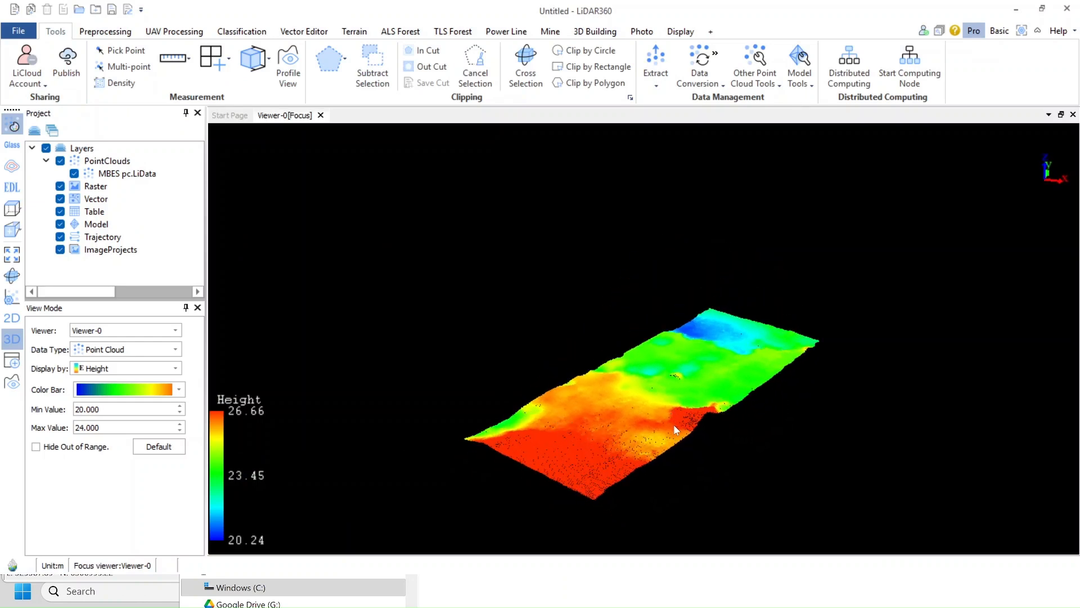
pyautogui.hotkey('alt', 'Tab')
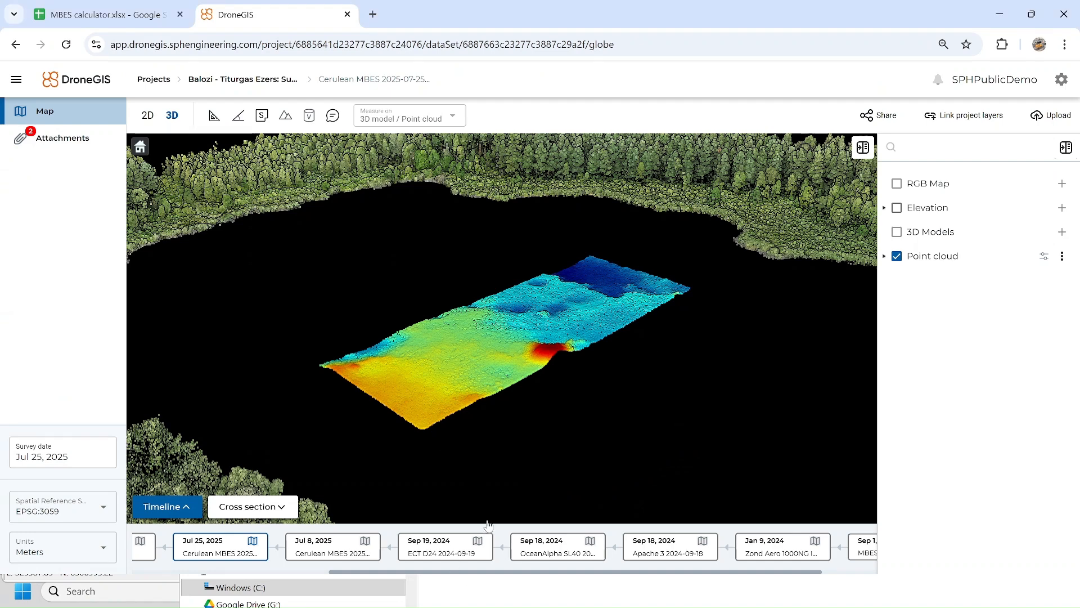
pyautogui.hotkey('alt', 'Tab')
pyautogui.press('Tab')
pyautogui.press('Tab')
pyautogui.press('Tab')
pyautogui.press('Tab')
pyautogui.press('Tab')
pyautogui.press('Tab')
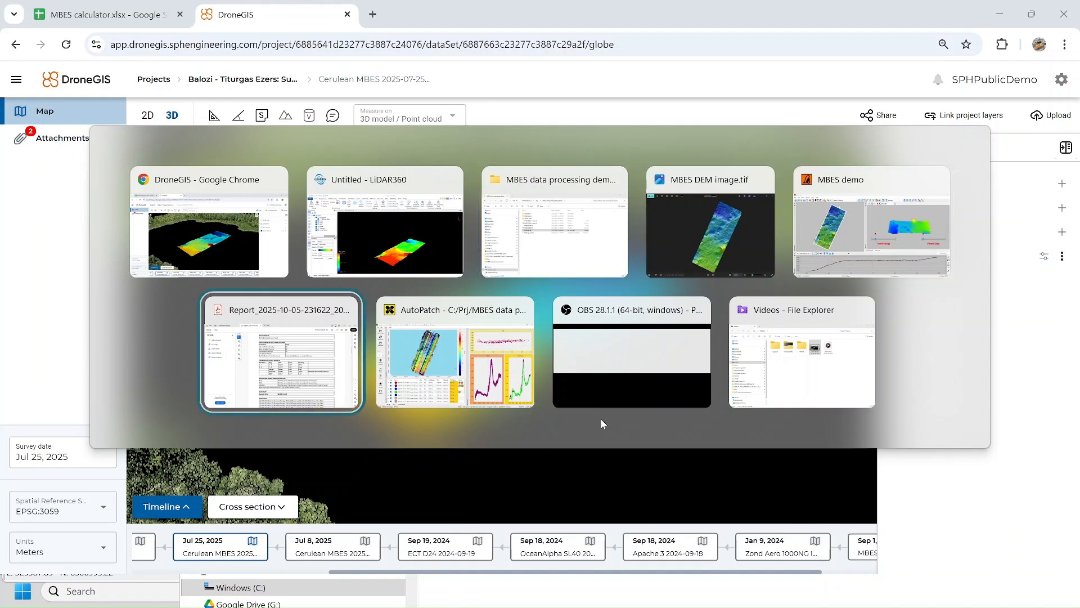
pyautogui.press('Escape')
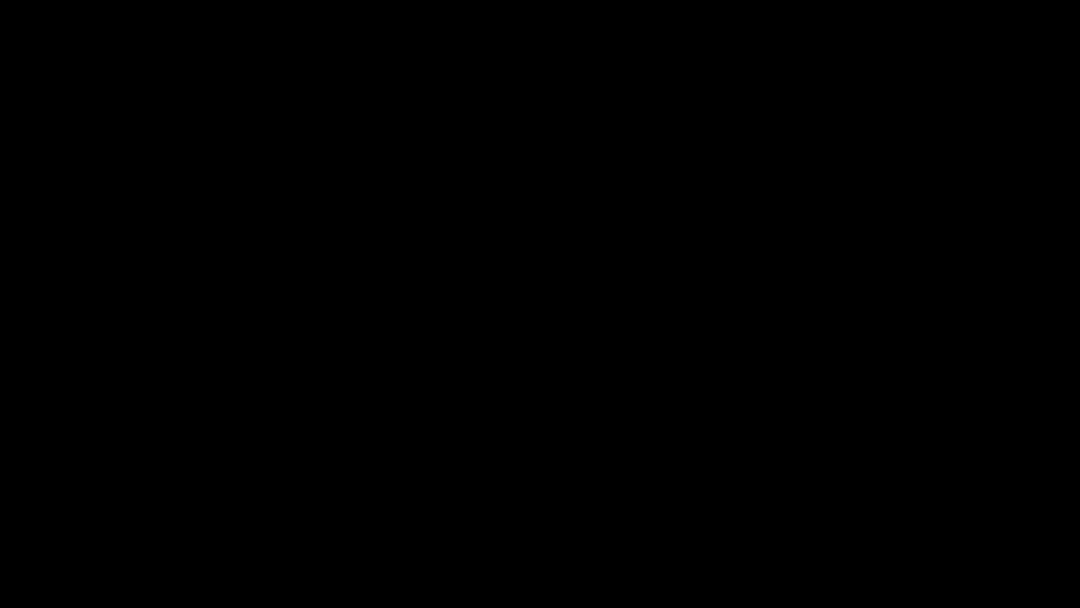